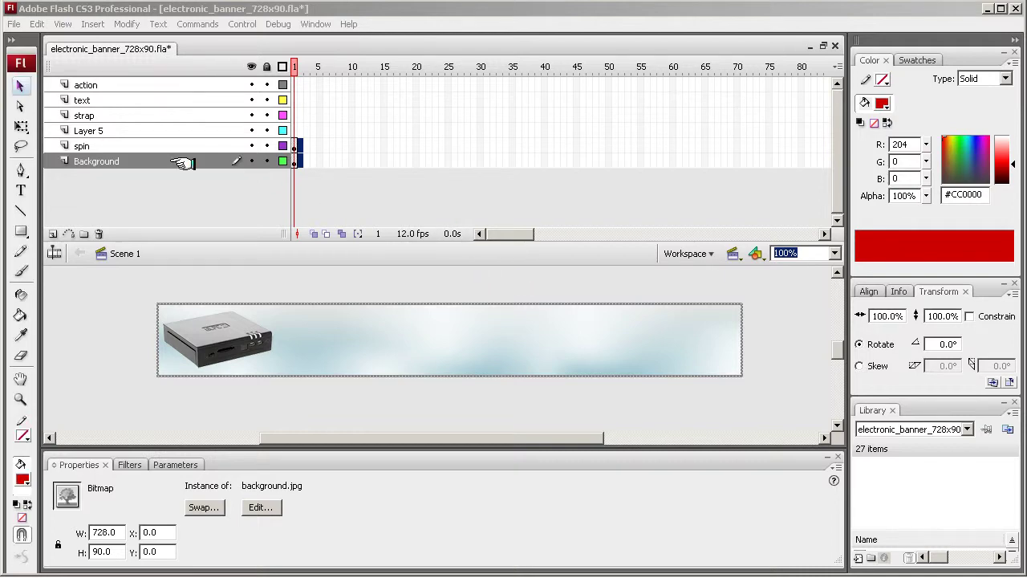
# Rename Layer 5 to strap2.
pyautogui.click(120, 131)
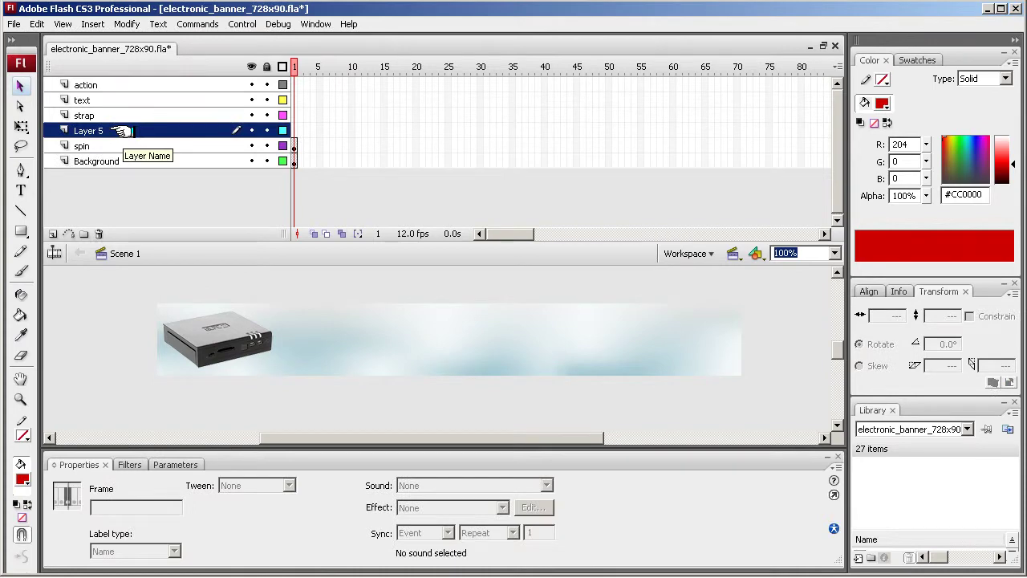
pyautogui.doubleClick(94, 130)
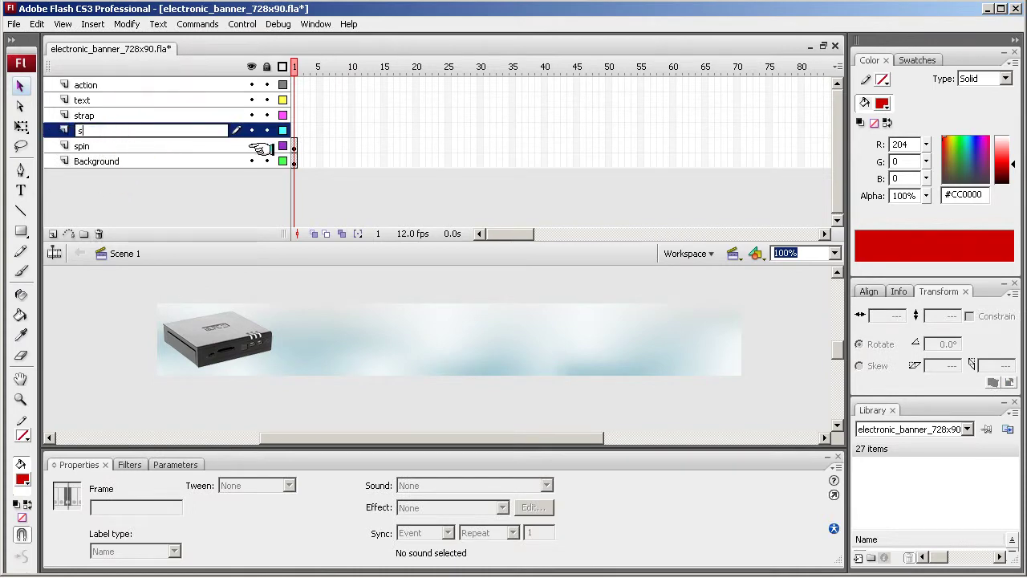
pyautogui.write('strap2')
pyautogui.press('Return')
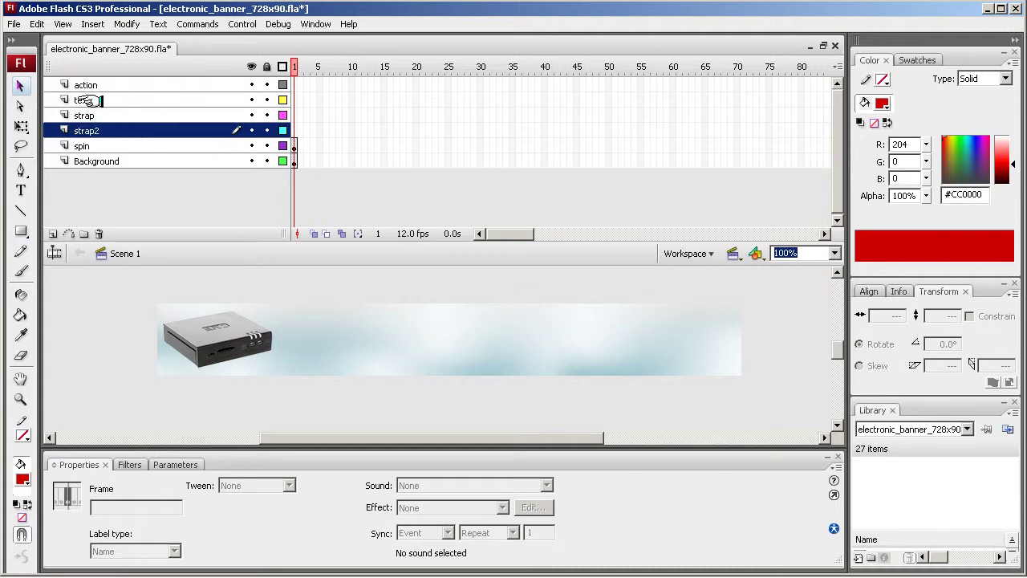
# Rename the text layer to title, then review the action, strap and strap2 layers.
pyautogui.click(89, 100)
pyautogui.doubleClick(88, 100)
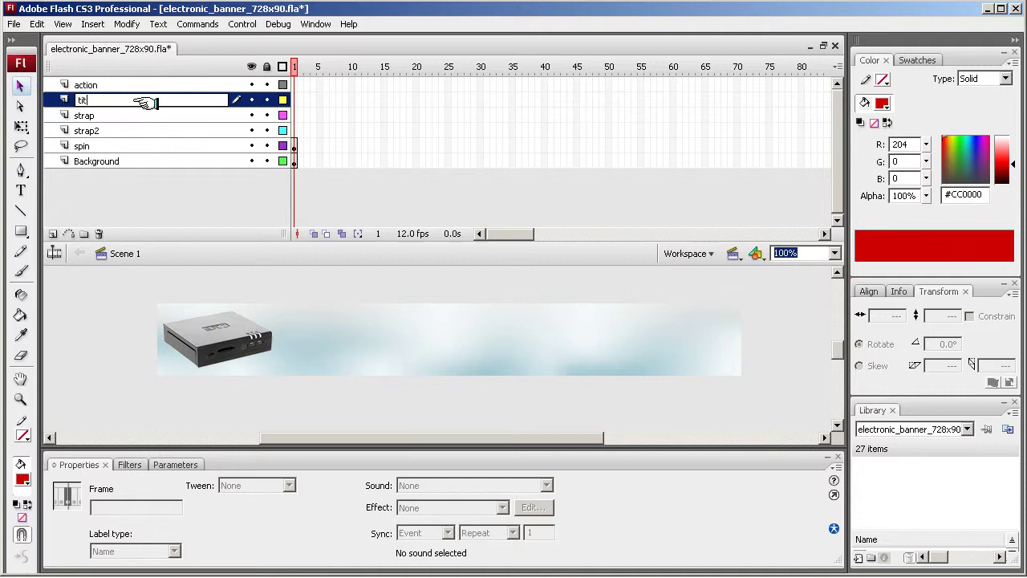
pyautogui.press('Return')
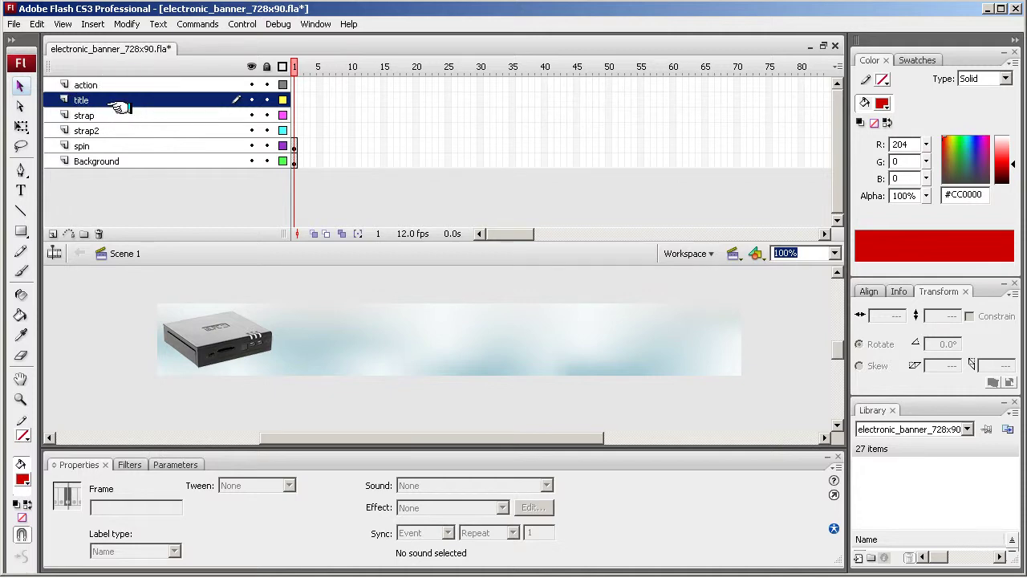
pyautogui.click(118, 86)
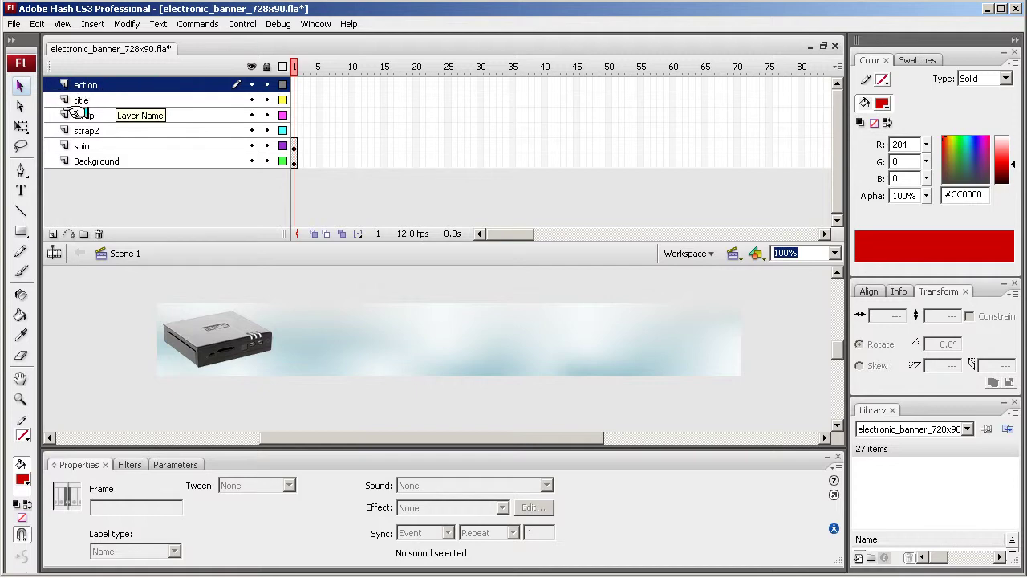
pyautogui.click(117, 130)
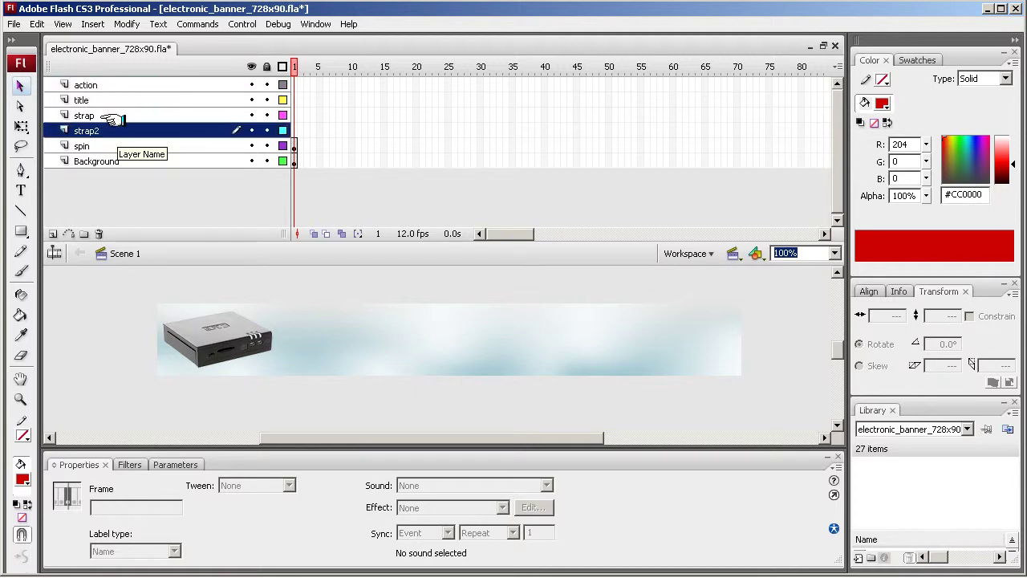
pyautogui.click(112, 117)
pyautogui.click(116, 130)
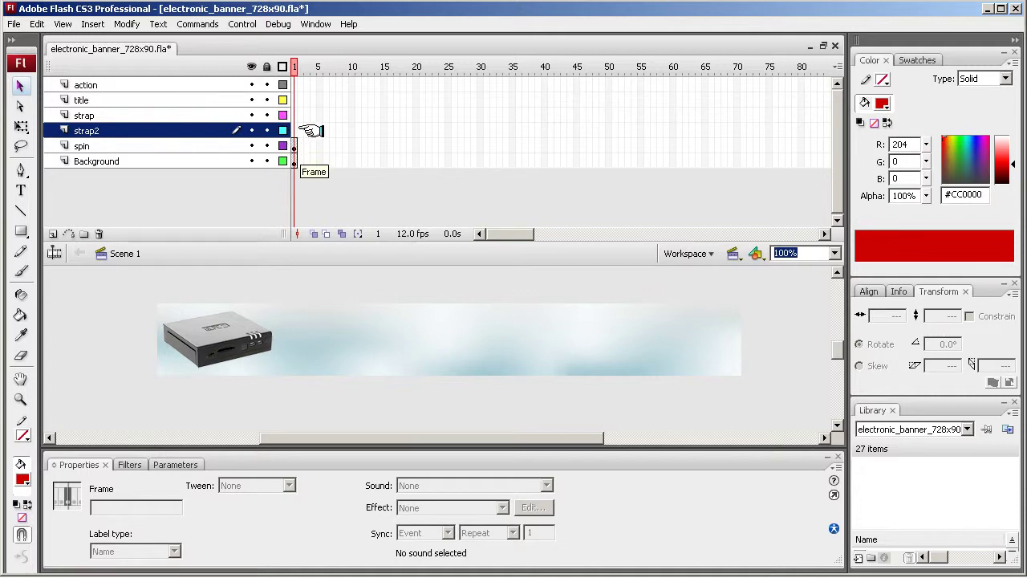
# Extend all six layers to frame 12 with Insert Frame.
pyautogui.click(128, 97)
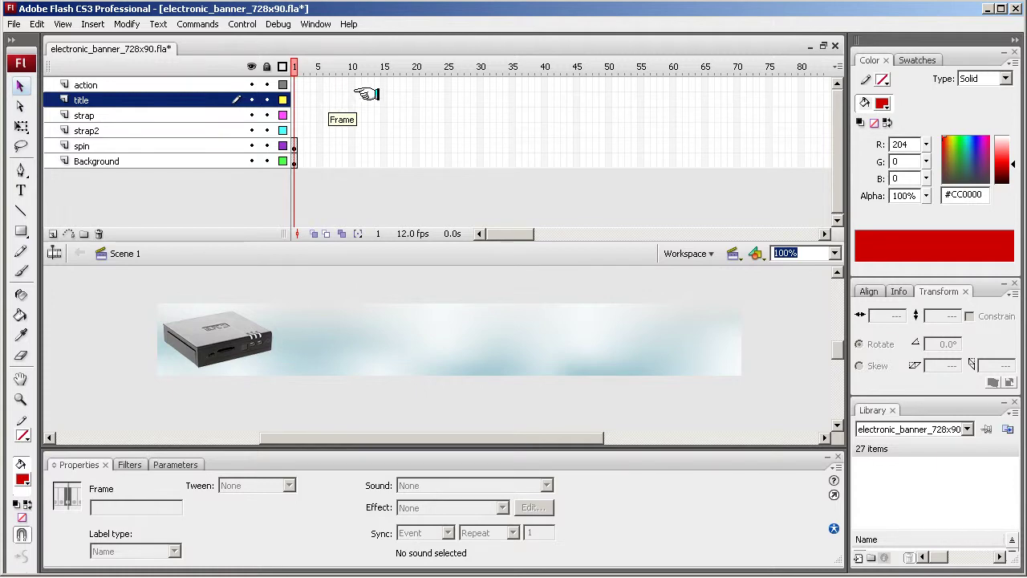
pyautogui.click(660, 400)
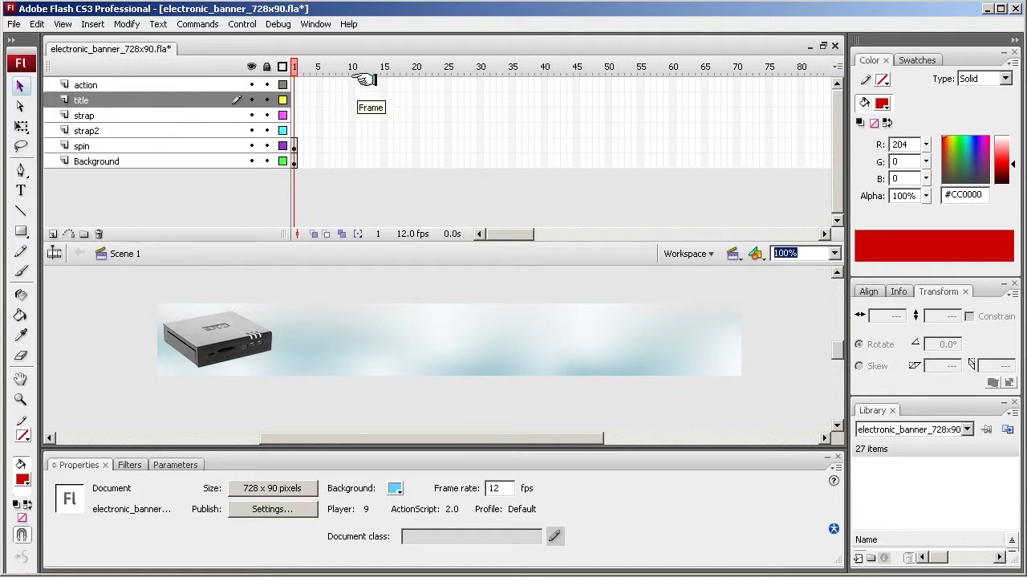
pyautogui.moveTo(363, 80); pyautogui.dragTo(399, 168)
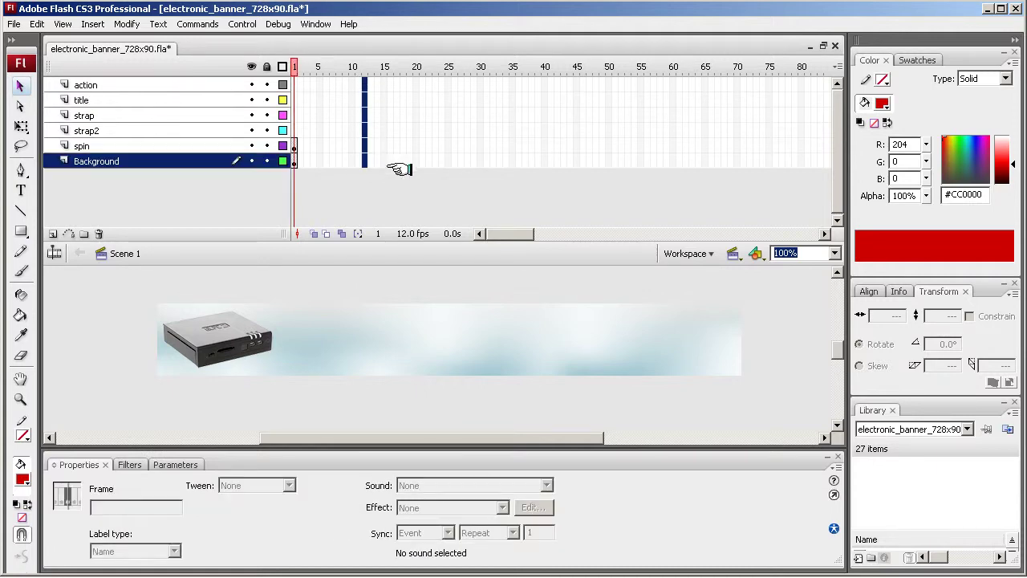
pyautogui.rightClick(363, 146)
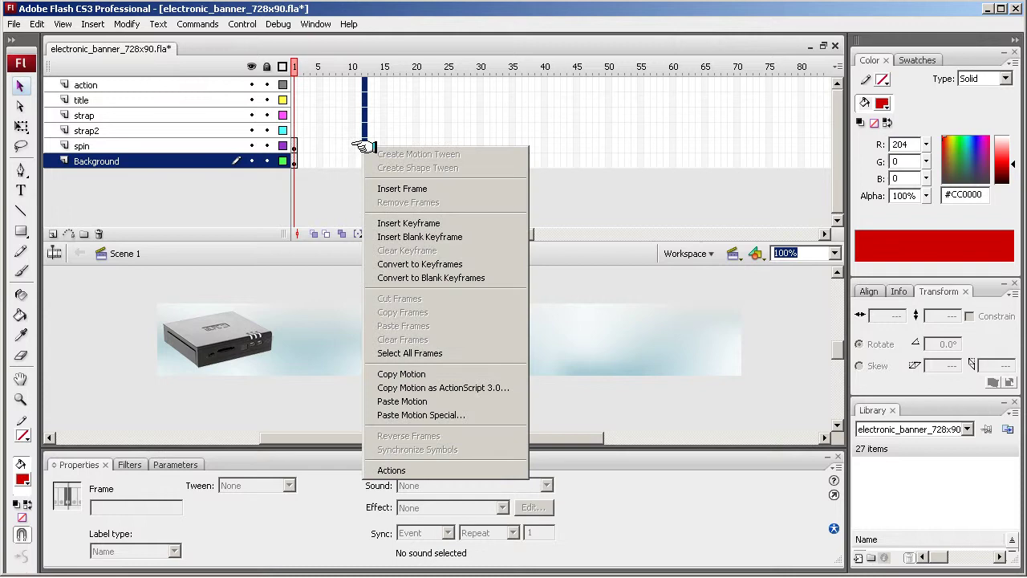
pyautogui.click(379, 189)
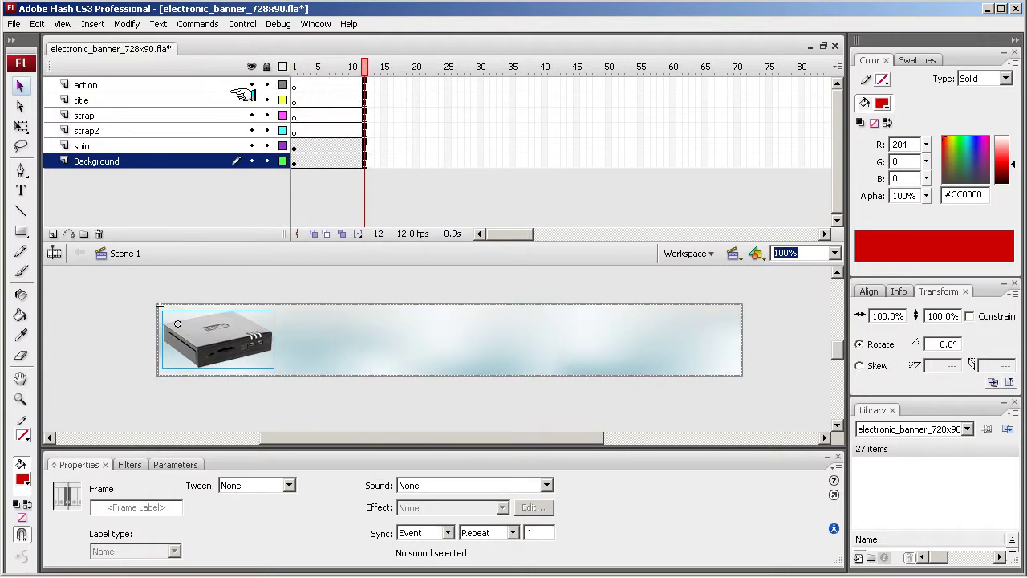
# Lock the action, strap, strap2, spin and Background layers, leaving title editable.
pyautogui.click(266, 85)
pyautogui.moveTo(267, 114); pyautogui.dragTo(267, 162)
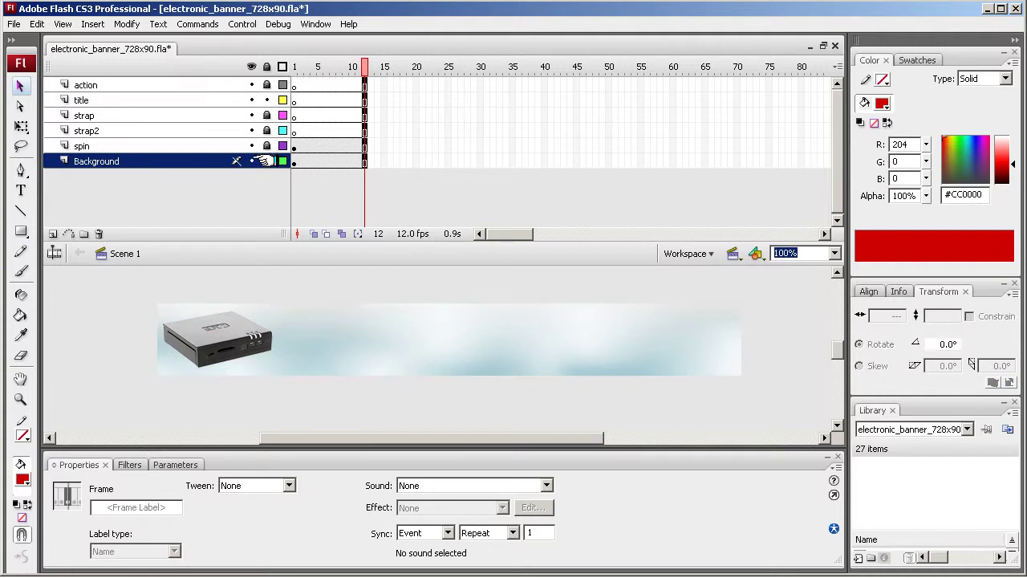
pyautogui.click(358, 302)
pyautogui.click(203, 100)
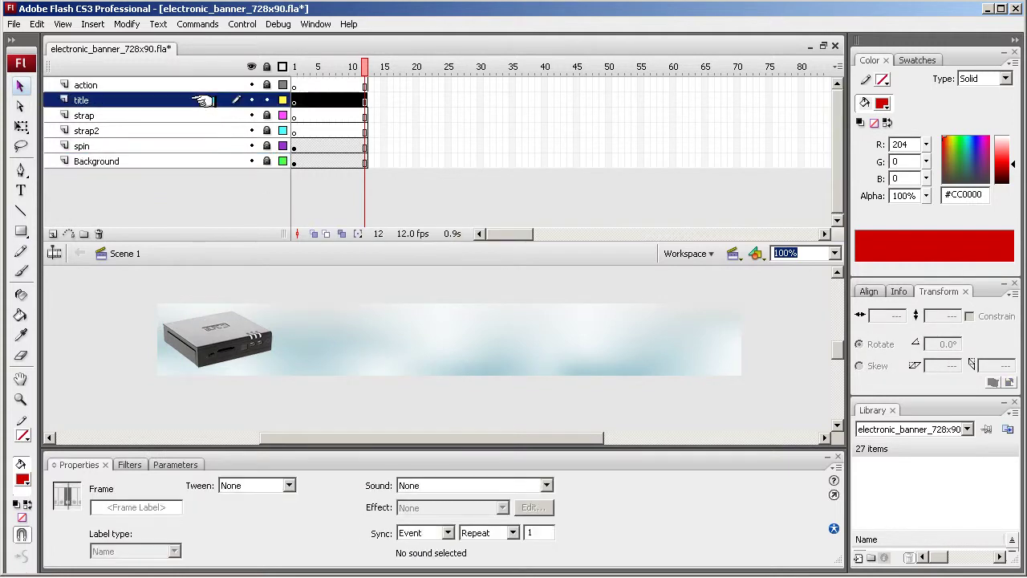
# On frame 1 of the title layer, type 'Fast PC the size of a matchbox'.
pyautogui.click(295, 101)
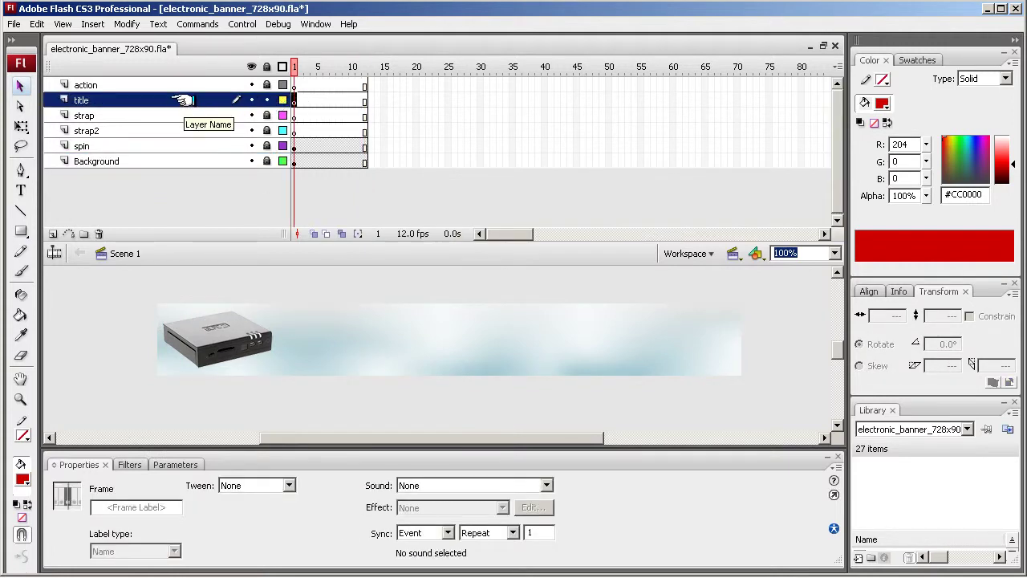
pyautogui.click(21, 191)
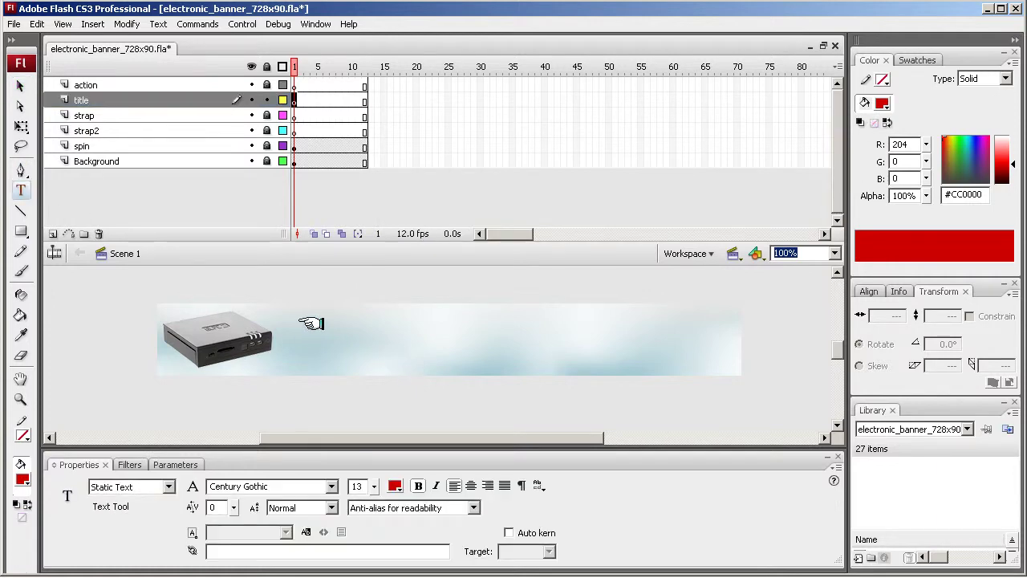
pyautogui.click(310, 314)
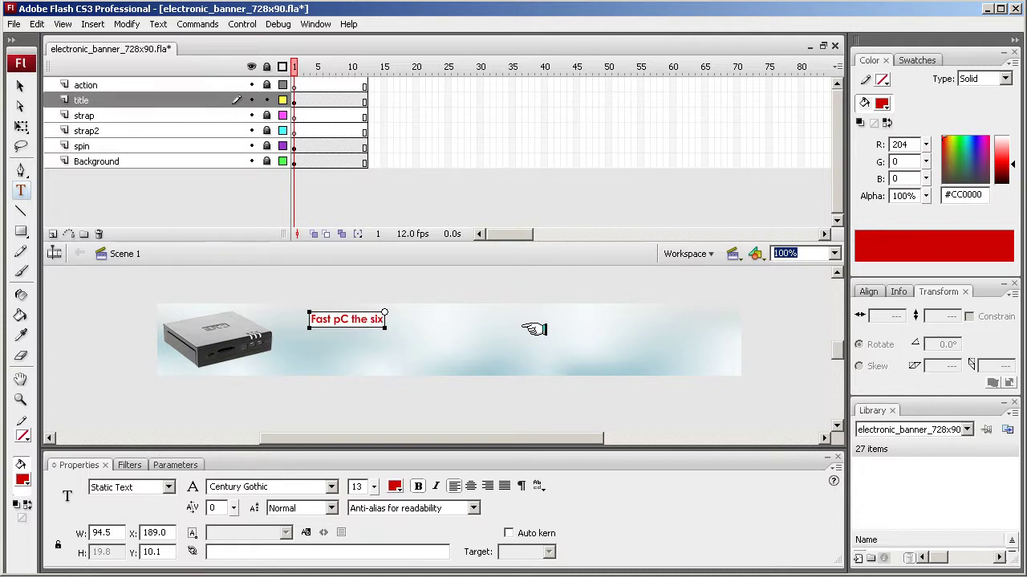
pyautogui.write('of a matchb')
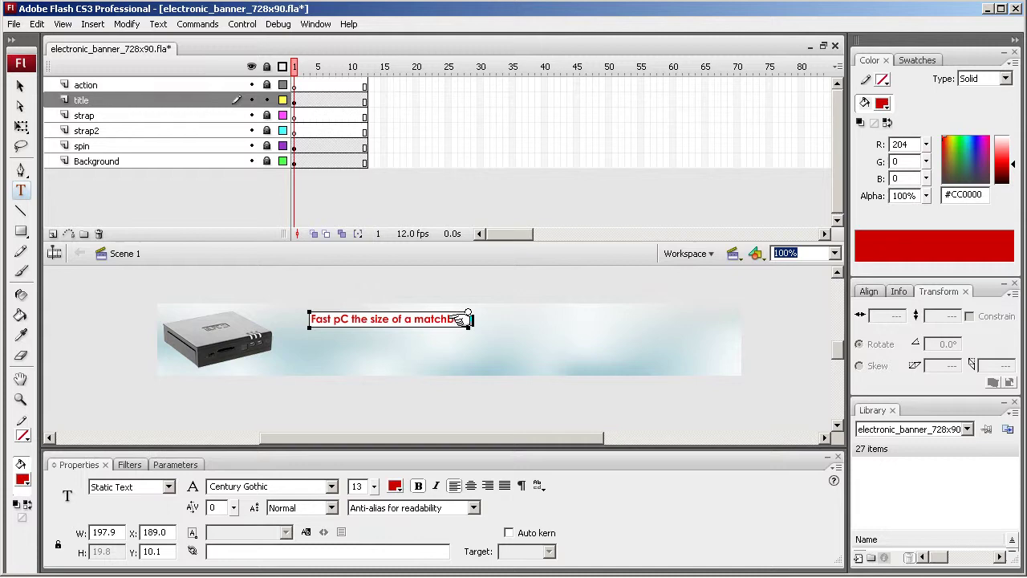
pyautogui.moveTo(459, 319); pyautogui.dragTo(339, 319)
pyautogui.write('P')
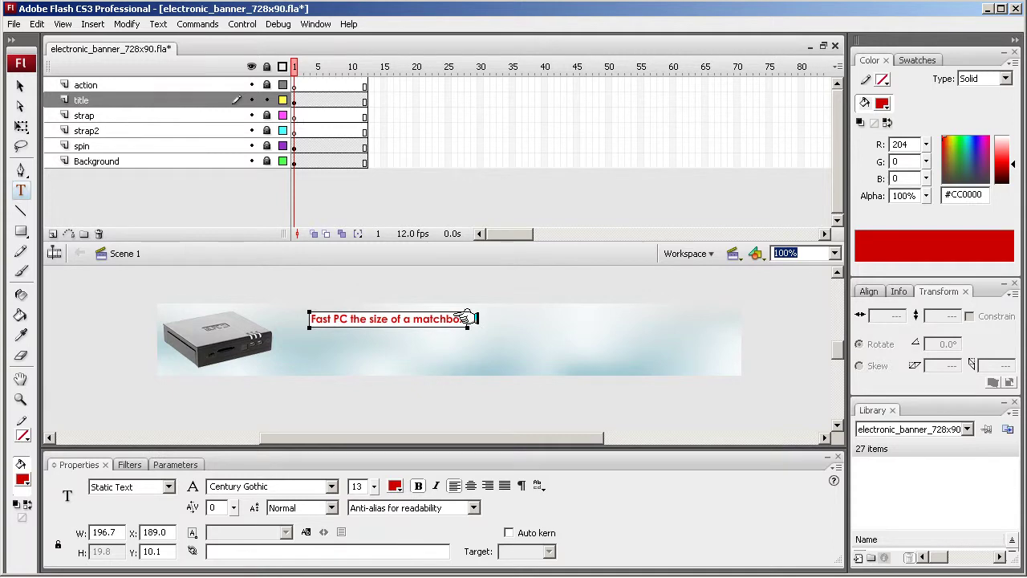
# Style the title text dark red #990000, size 23, in Century Gothic.
pyautogui.moveTo(461, 319); pyautogui.dragTo(286, 320)
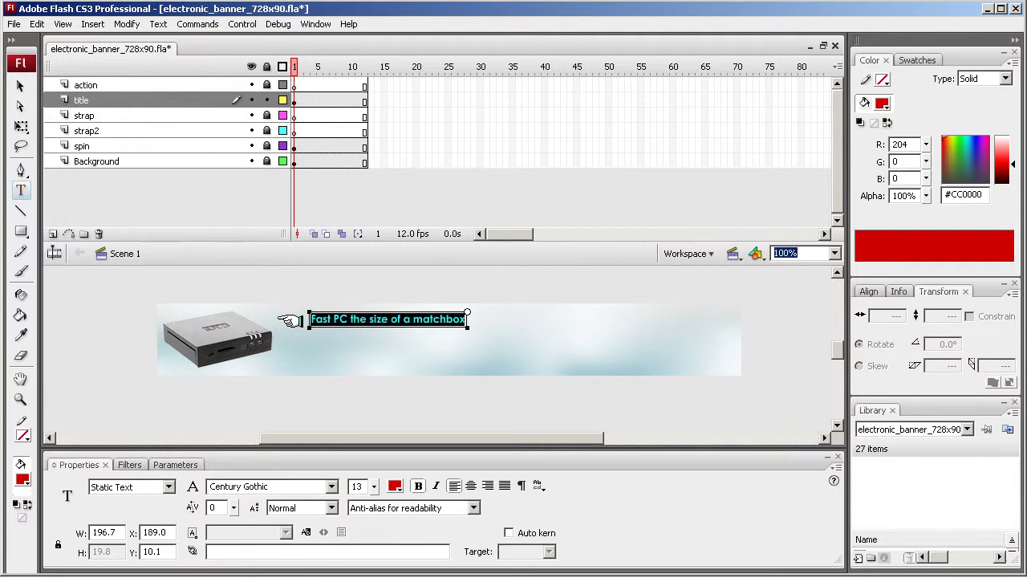
pyautogui.click(394, 486)
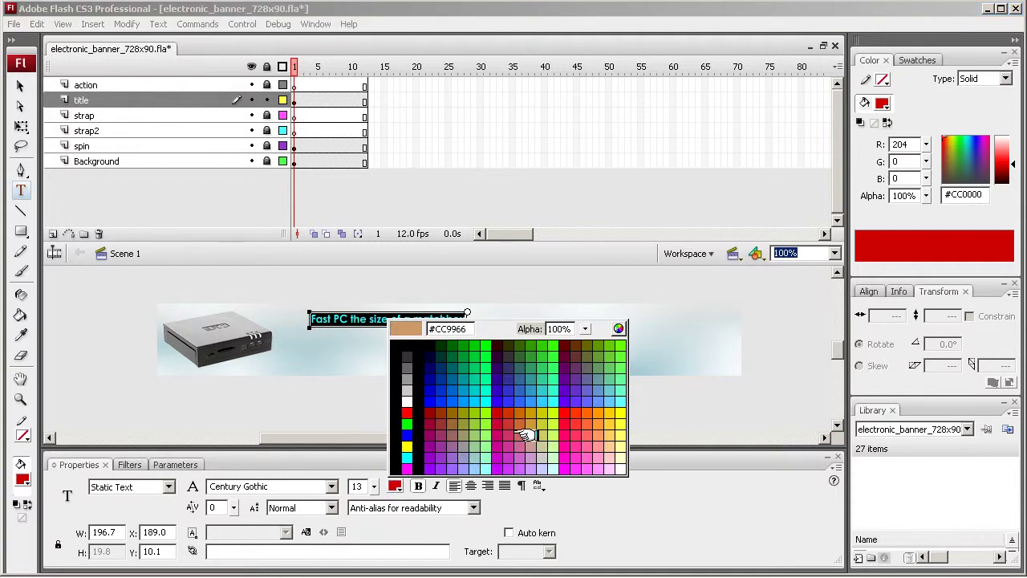
pyautogui.click(418, 414)
pyautogui.moveTo(373, 487); pyautogui.dragTo(370, 482)
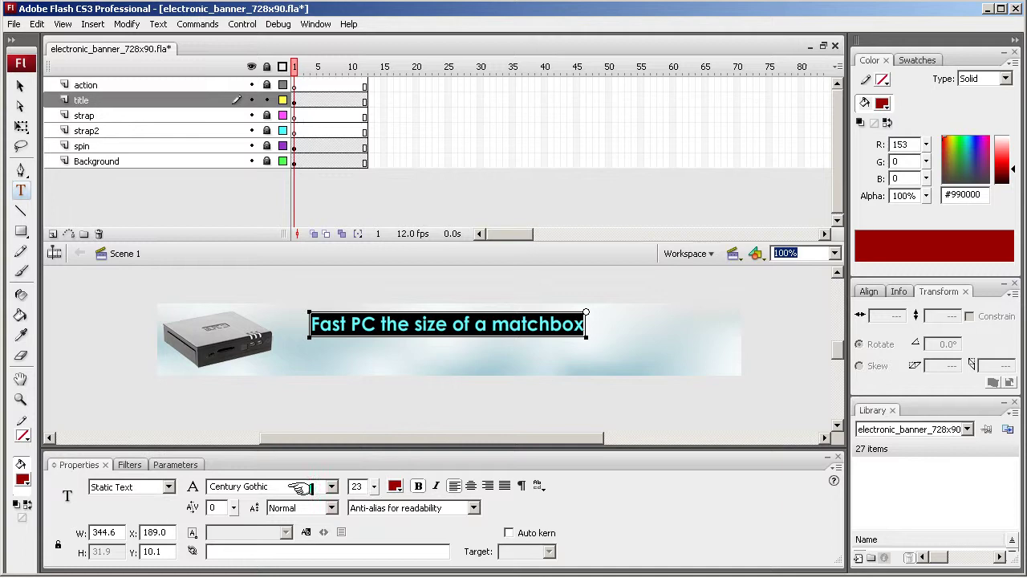
pyautogui.click(332, 486)
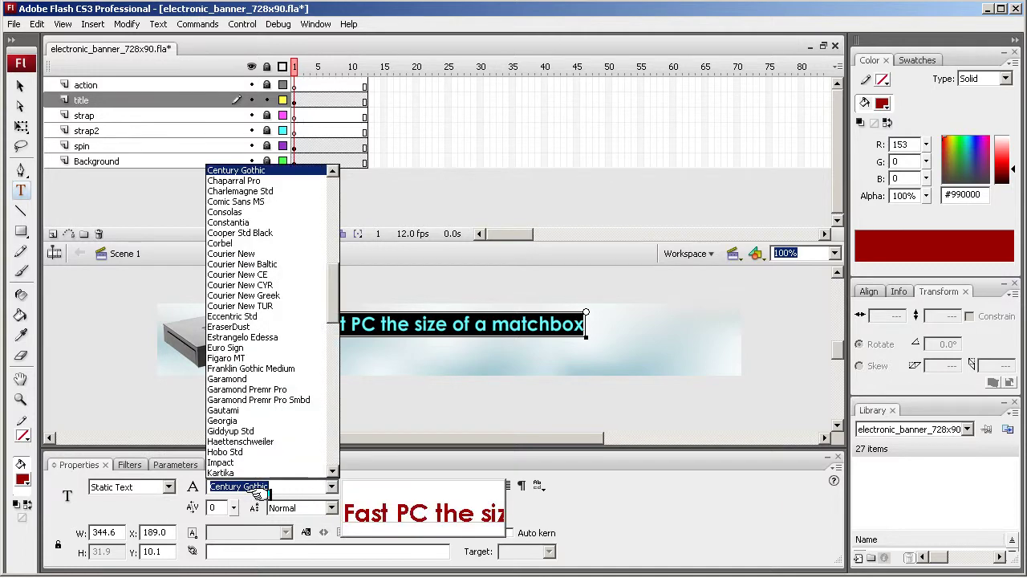
pyautogui.click(299, 488)
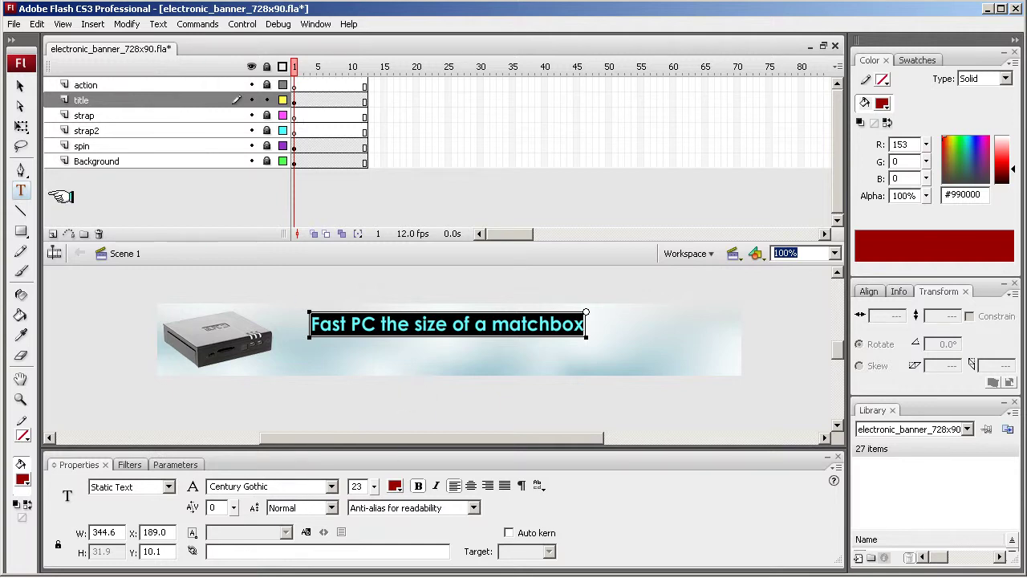
pyautogui.click(20, 85)
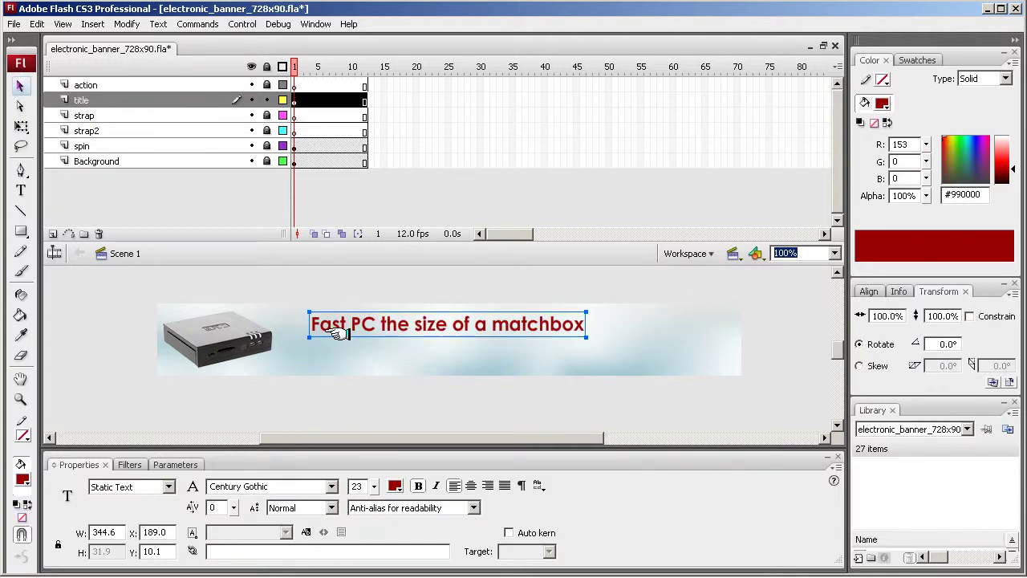
# Create a motion tween on the title layer running from frame 1 to frame 12.
pyautogui.moveTo(330, 323); pyautogui.dragTo(324, 323)
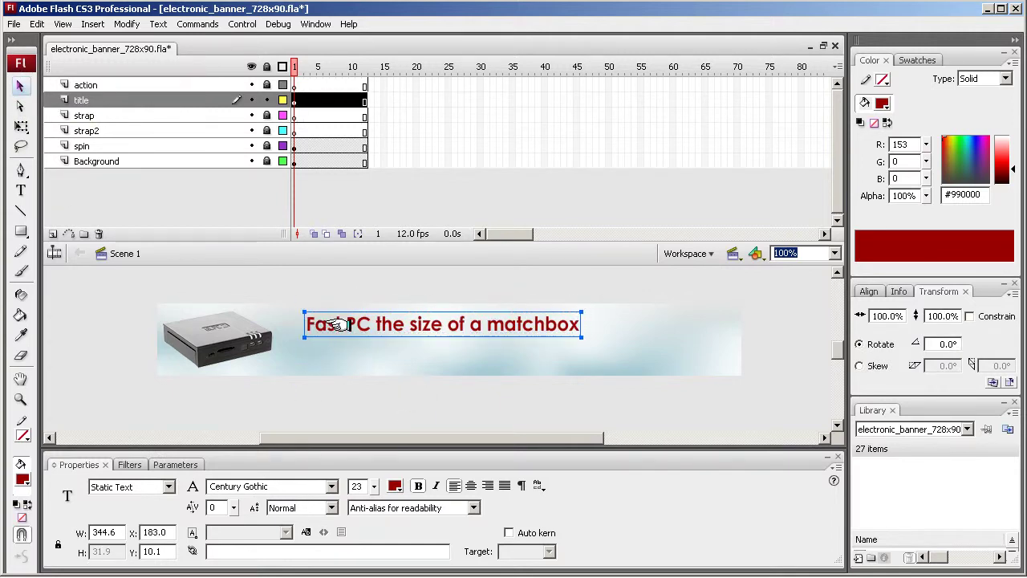
pyautogui.rightClick(337, 101)
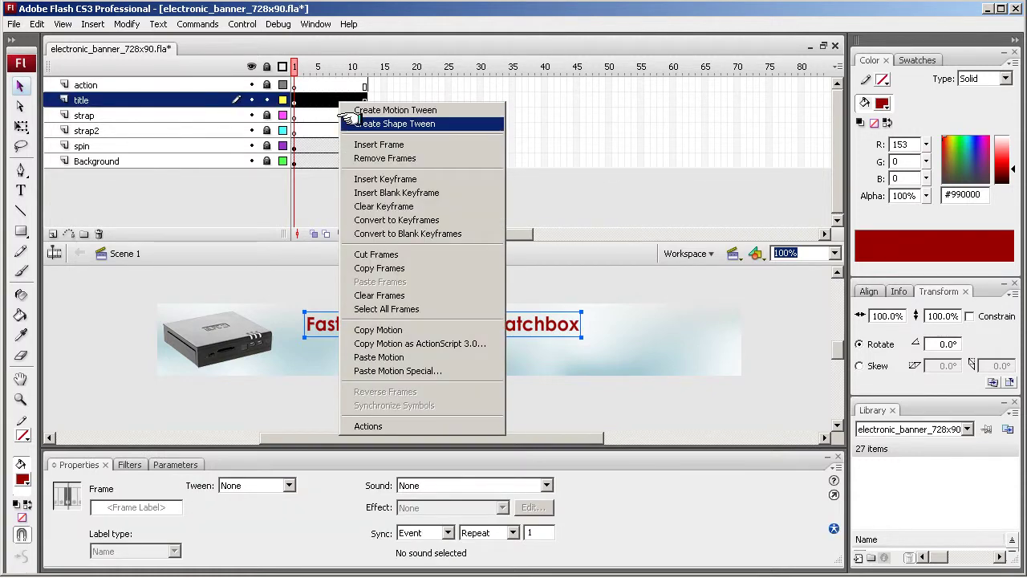
pyautogui.click(357, 109)
pyautogui.click(363, 100)
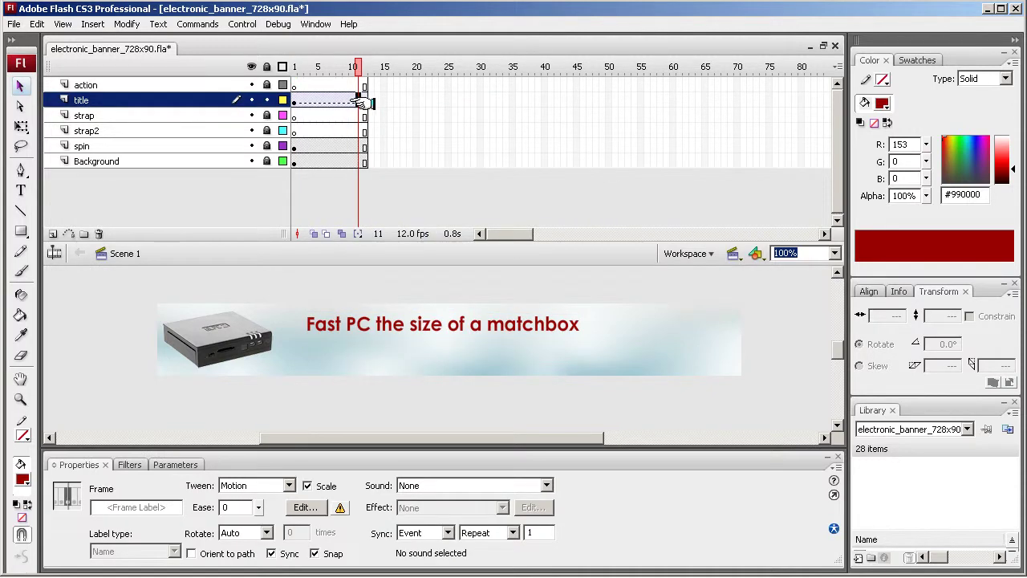
pyautogui.click(363, 100)
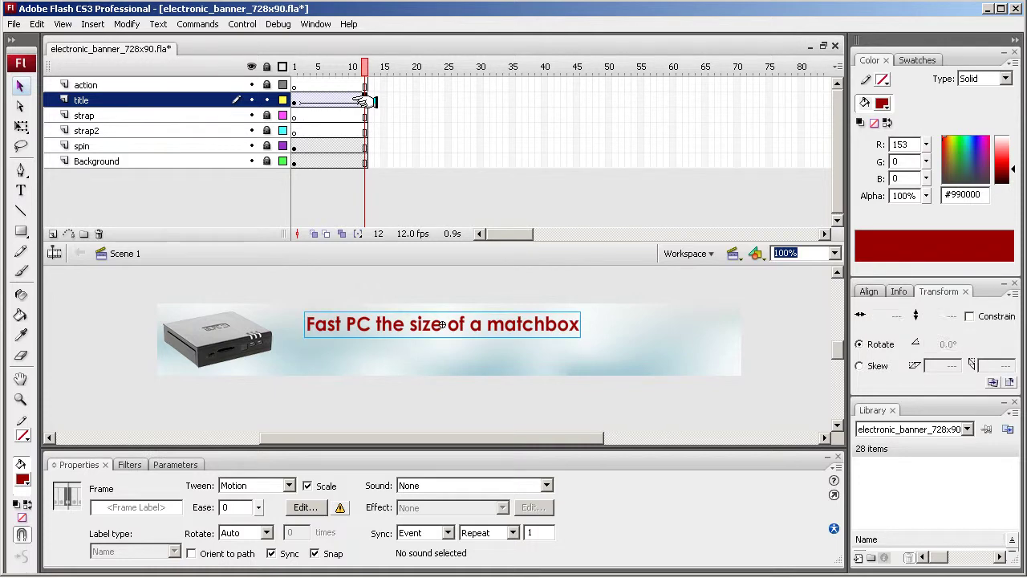
pyautogui.moveTo(295, 101); pyautogui.dragTo(359, 98)
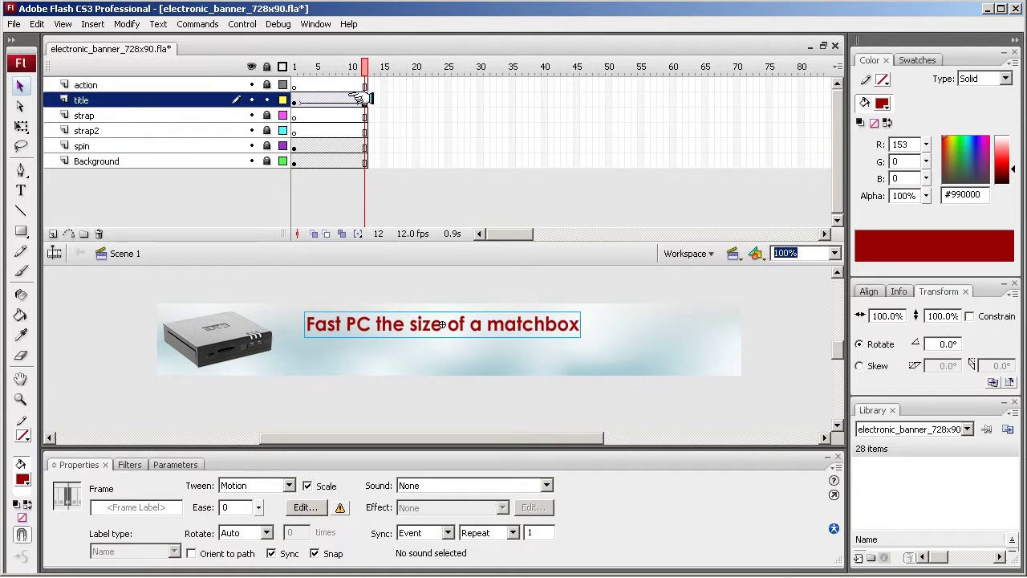
pyautogui.click(294, 101)
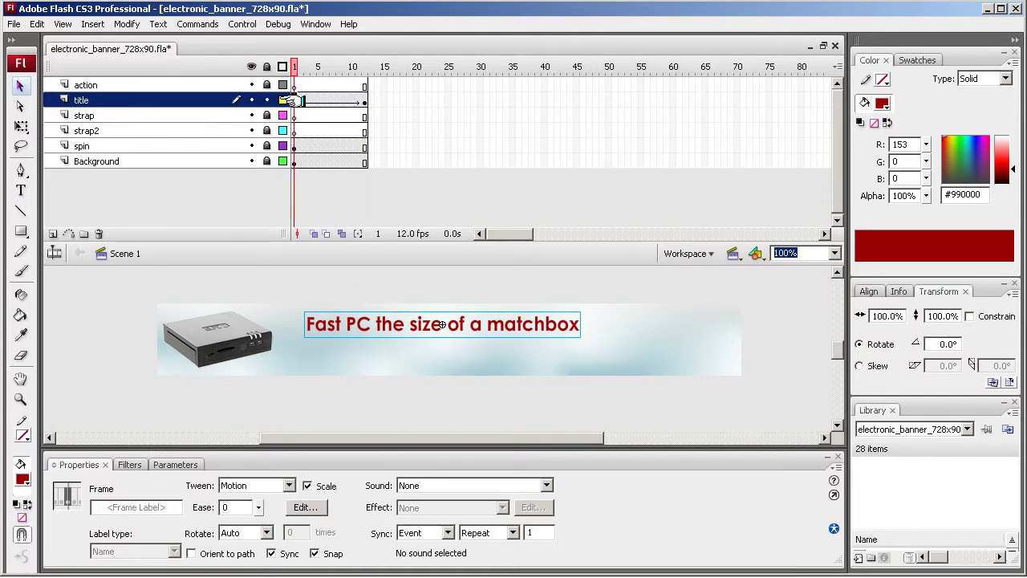
# At frame 1, scale the title up to about 422% and set its Alpha to 0%.
pyautogui.click(21, 126)
pyautogui.click(360, 330)
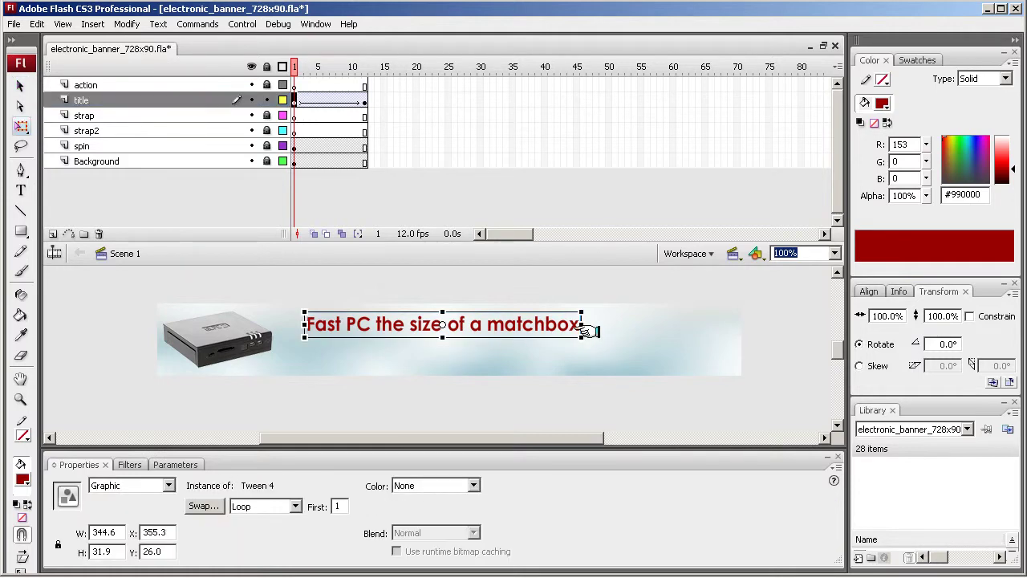
pyautogui.moveTo(582, 337); pyautogui.dragTo(730, 413)
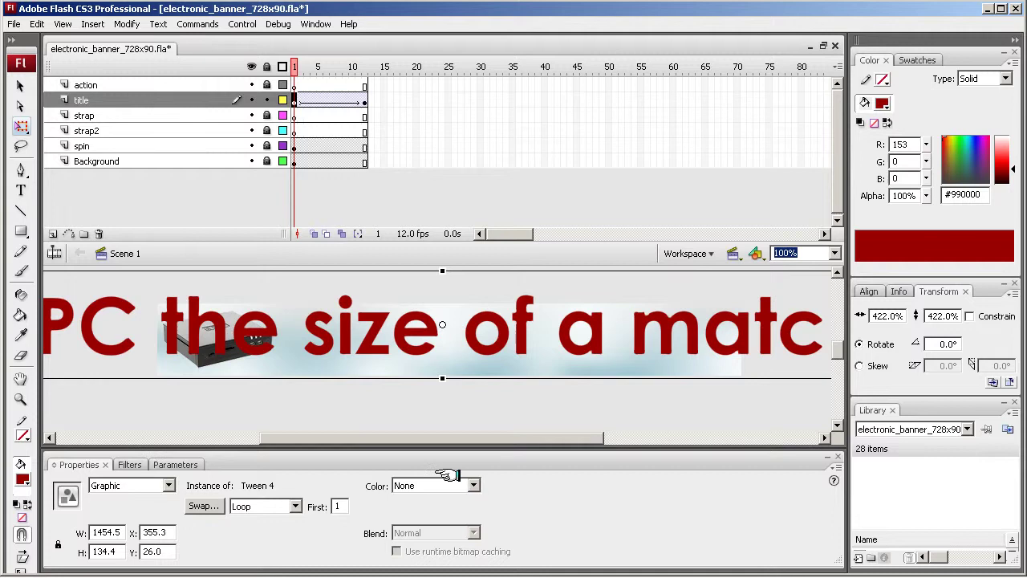
pyautogui.click(385, 416)
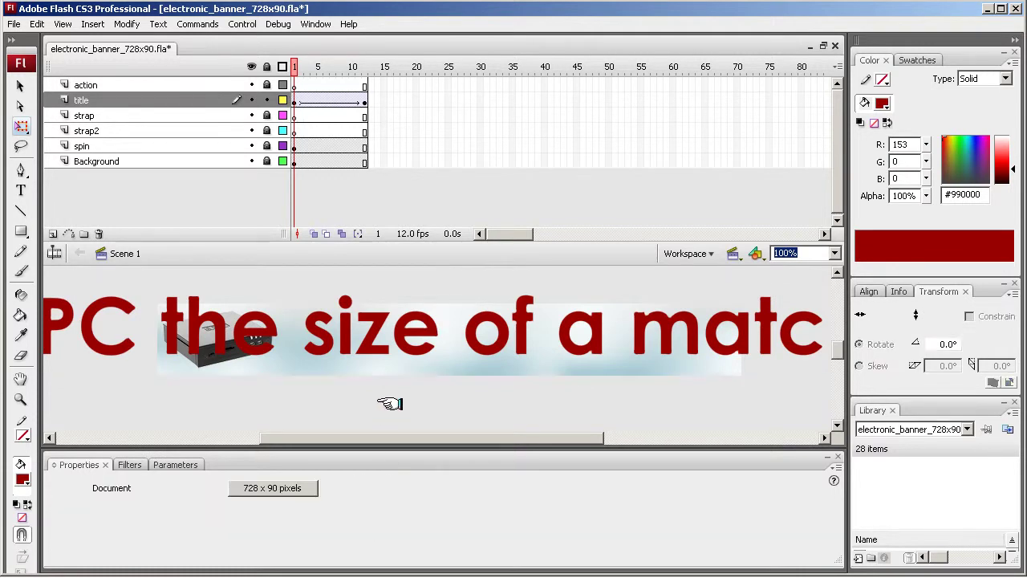
pyautogui.click(344, 342)
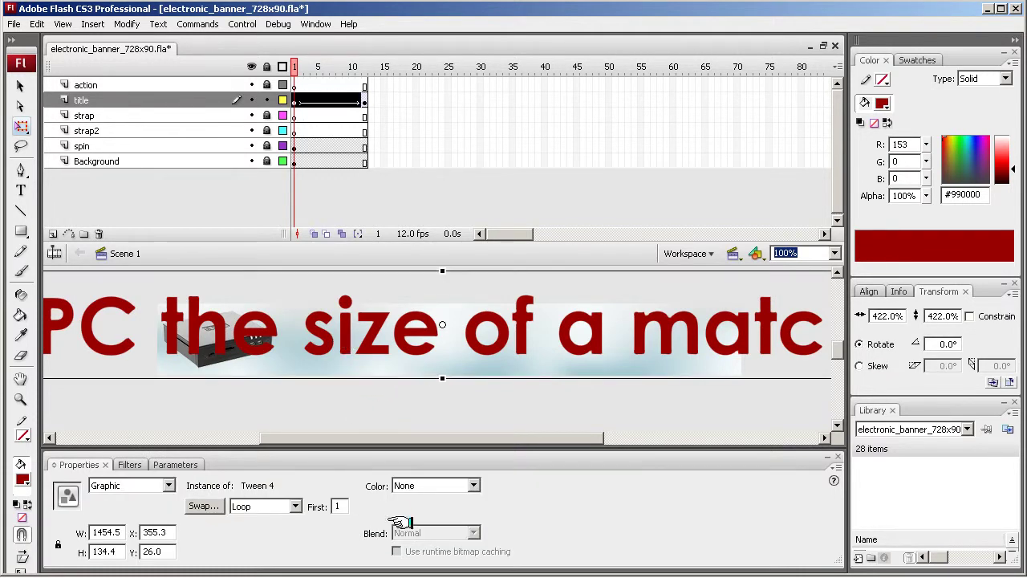
pyautogui.click(472, 486)
pyautogui.click(454, 532)
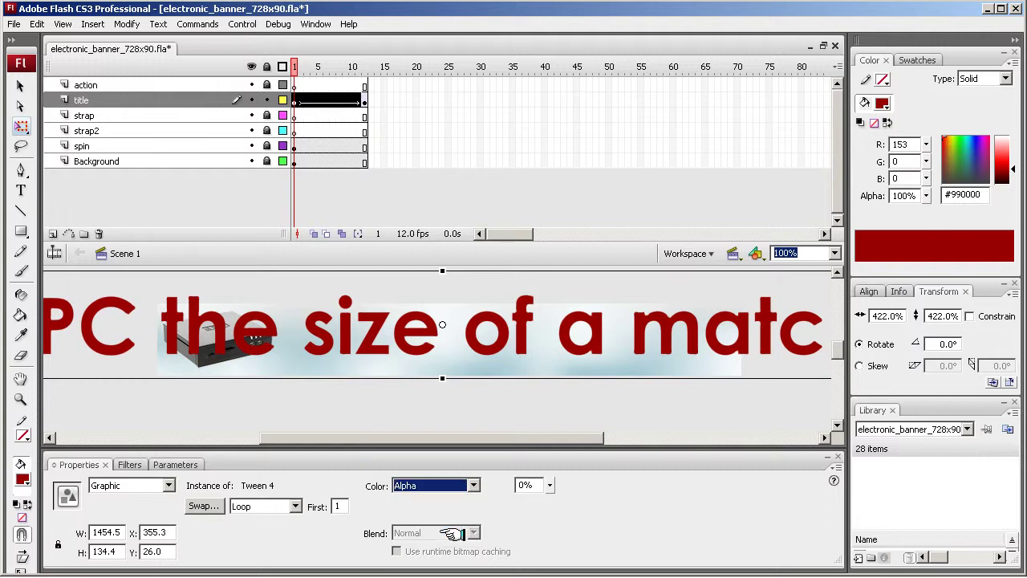
pyautogui.click(554, 484)
pyautogui.moveTo(553, 482); pyautogui.dragTo(552, 506)
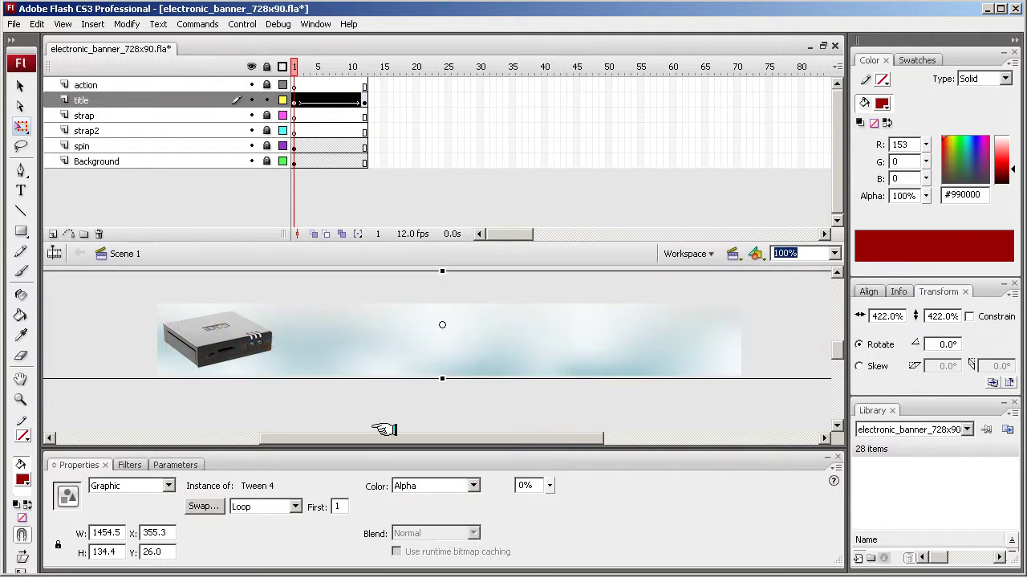
# Preview the title animation and set the tween's ease to -66.
pyautogui.click(295, 102)
pyautogui.press('Return')
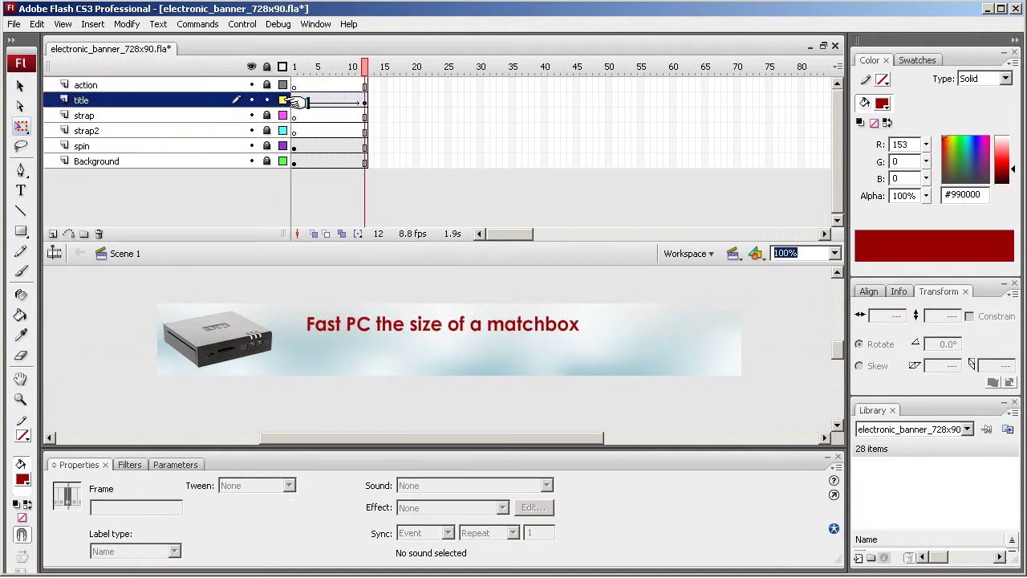
pyautogui.click(295, 101)
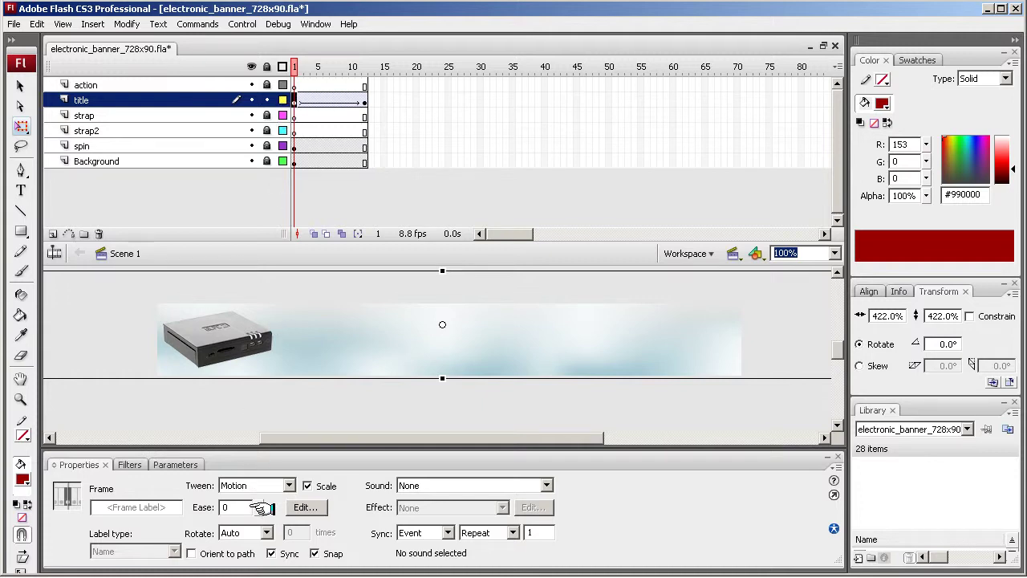
pyautogui.moveTo(258, 507); pyautogui.dragTo(258, 456)
pyautogui.click(364, 101)
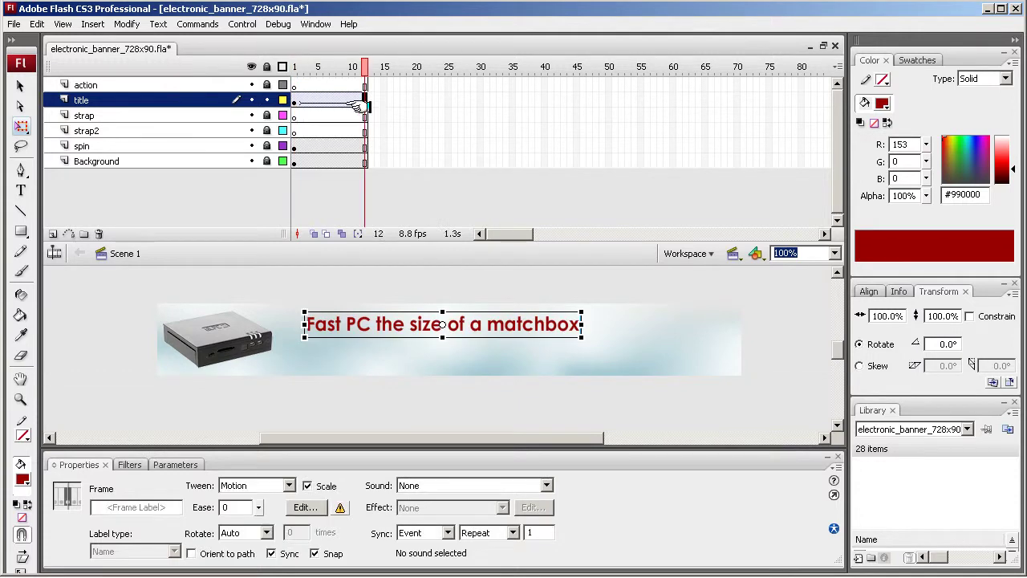
pyautogui.click(333, 327)
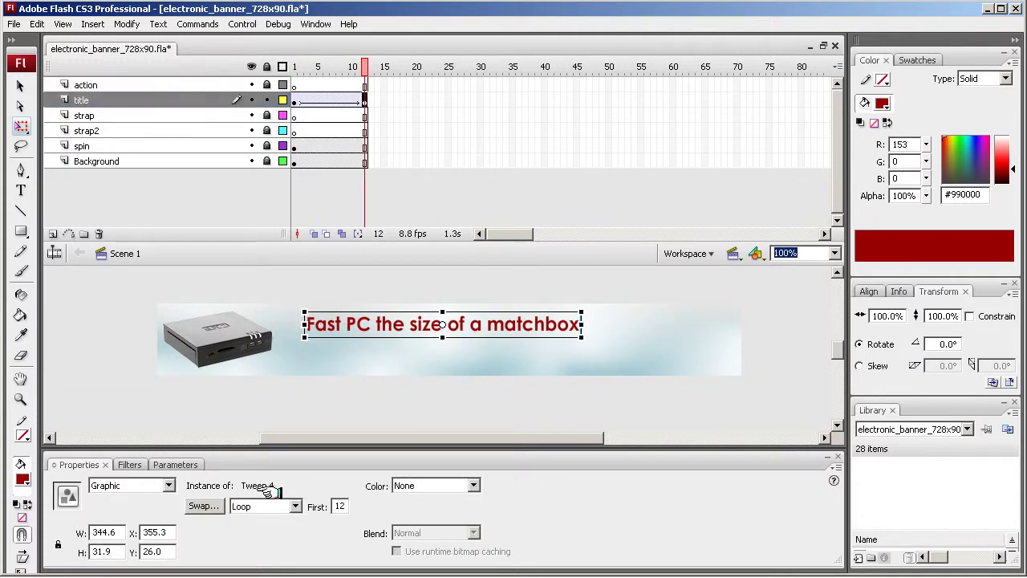
pyautogui.click(363, 102)
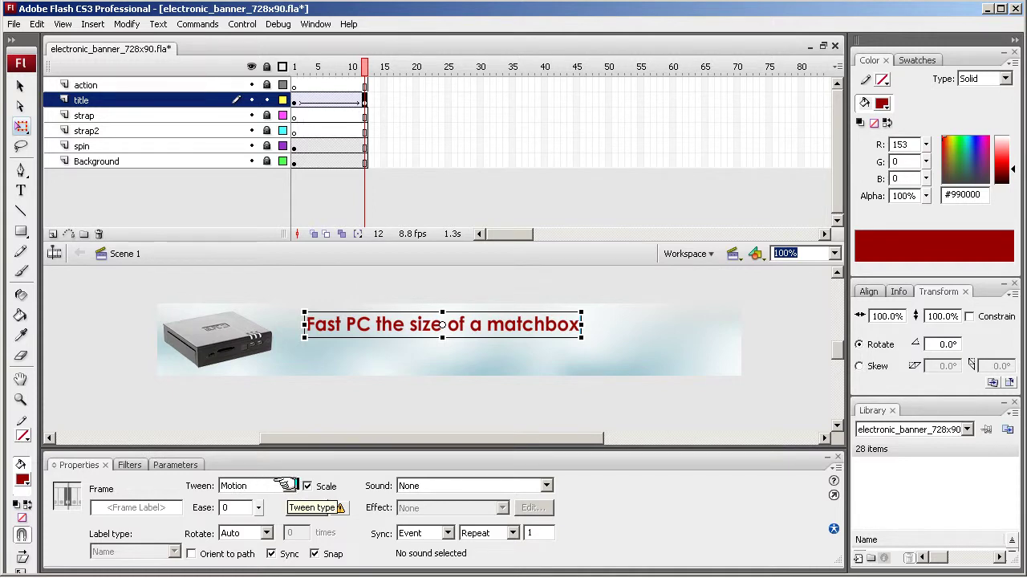
pyautogui.moveTo(259, 507); pyautogui.dragTo(262, 535)
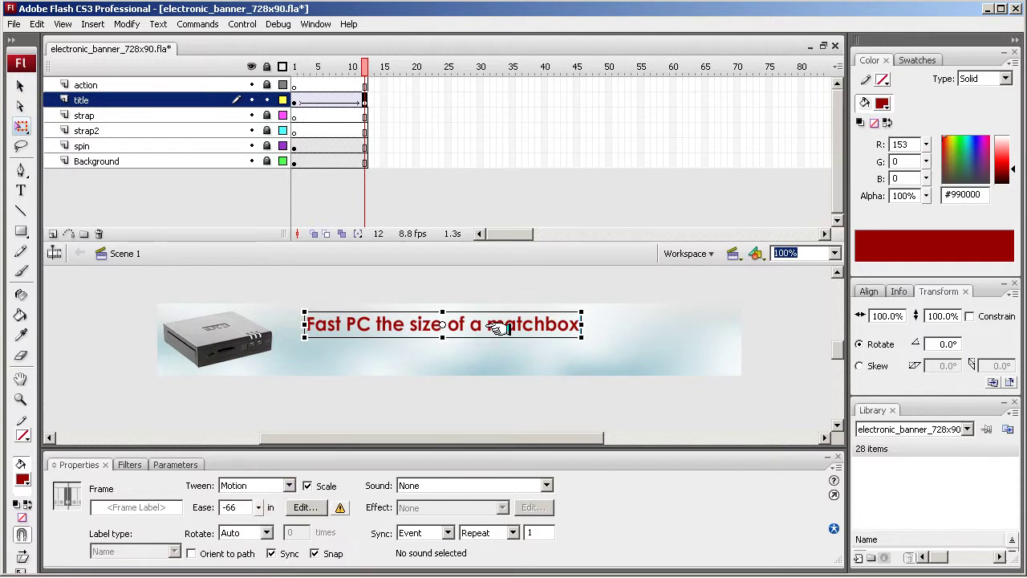
pyautogui.click(533, 397)
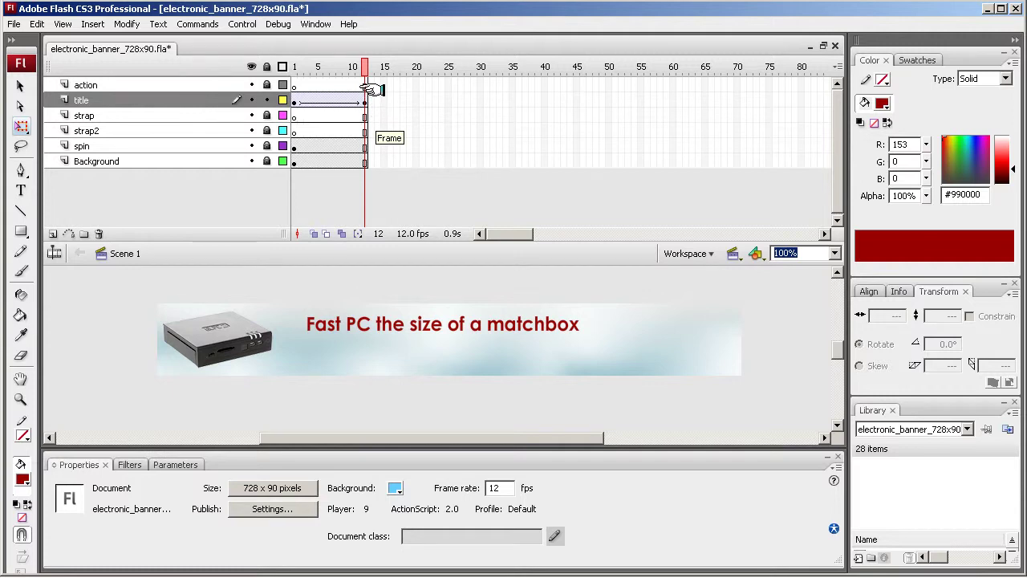
# Extend every layer to frame 13 and unlock the strap layer.
pyautogui.moveTo(369, 83); pyautogui.dragTo(368, 160)
pyautogui.rightClick(368, 127)
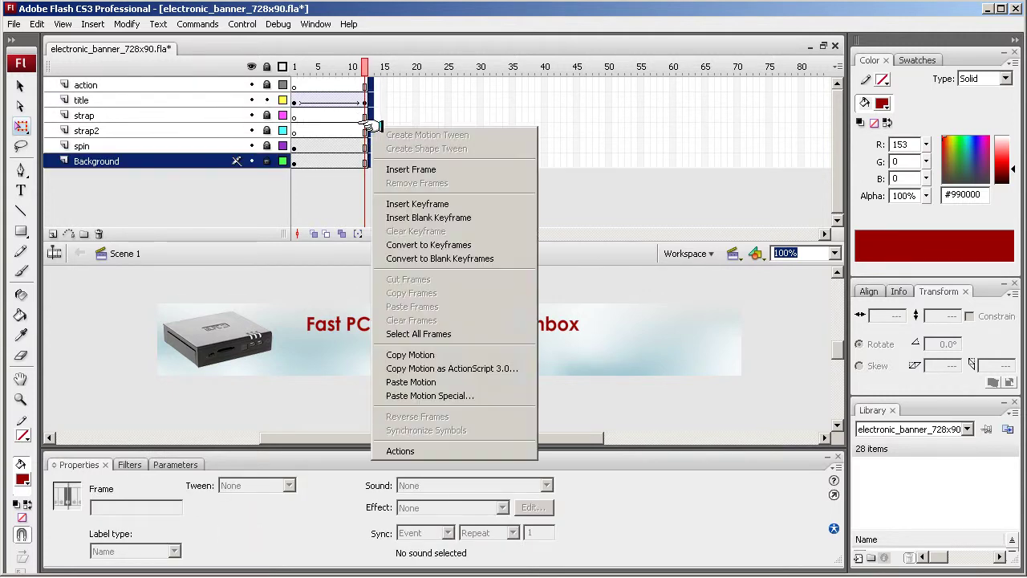
pyautogui.click(395, 168)
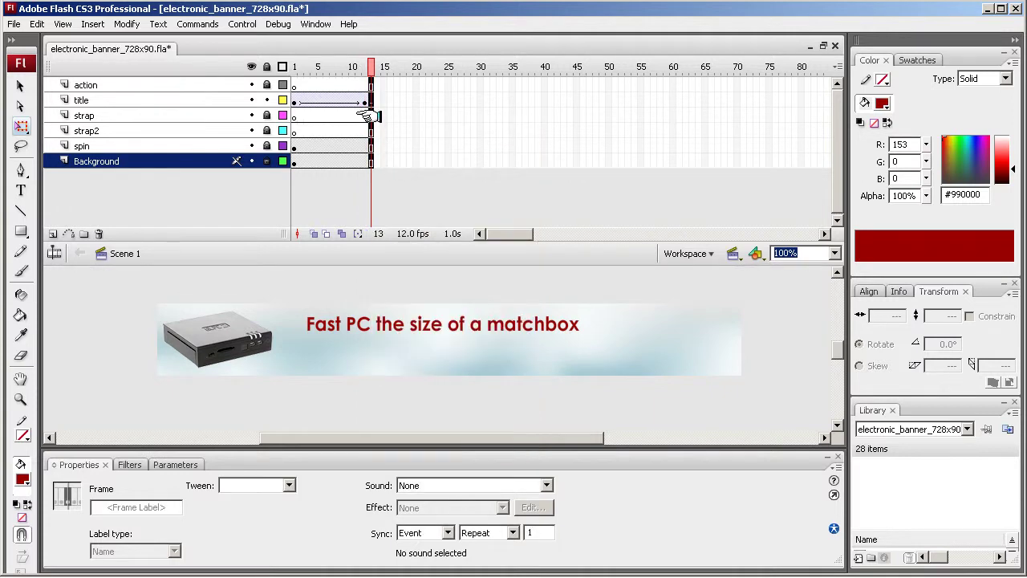
pyautogui.click(369, 114)
pyautogui.click(266, 114)
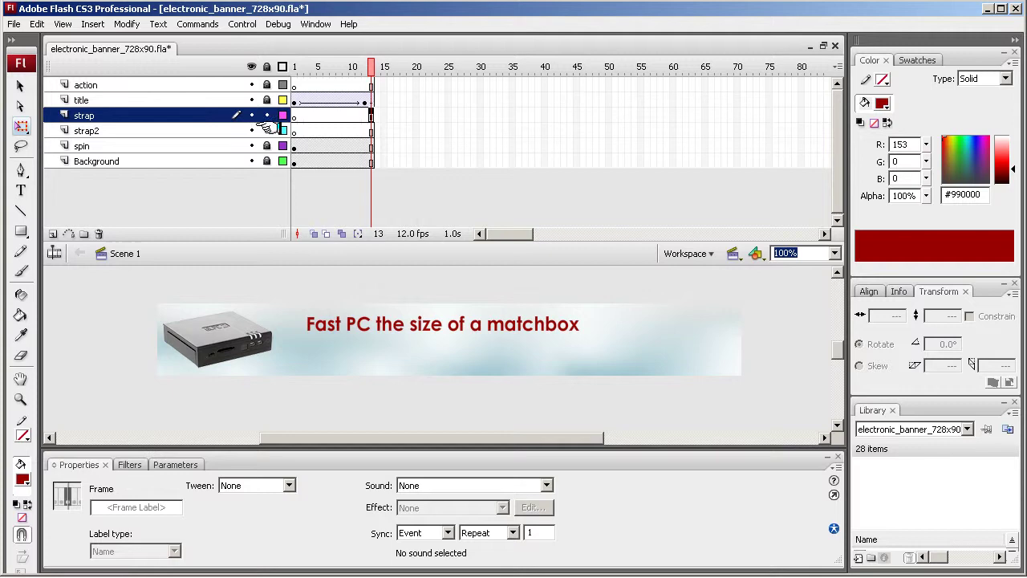
# Insert keyframes at frame 13 on the strap and strap2 layers.
pyautogui.rightClick(369, 115)
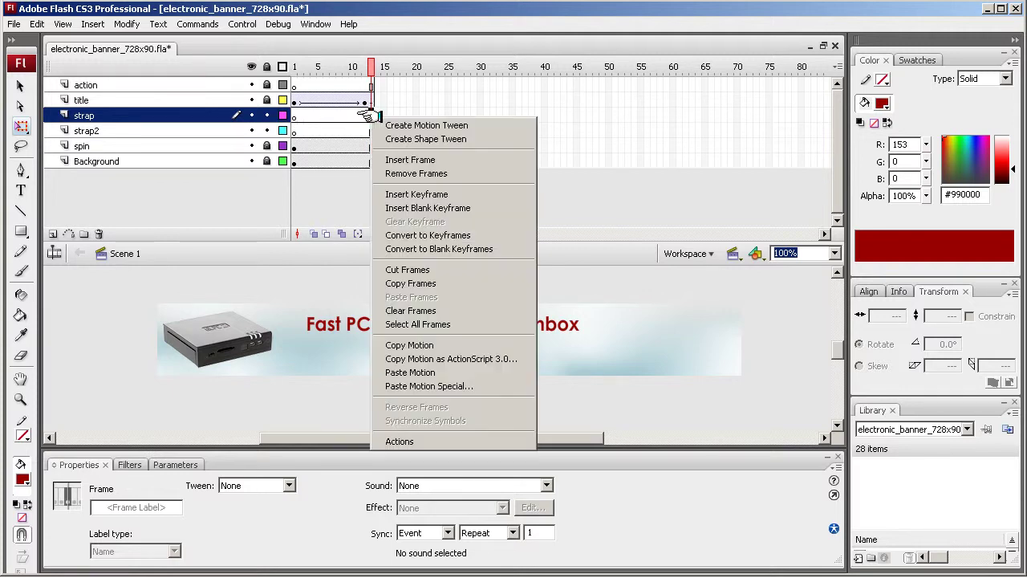
pyautogui.click(405, 194)
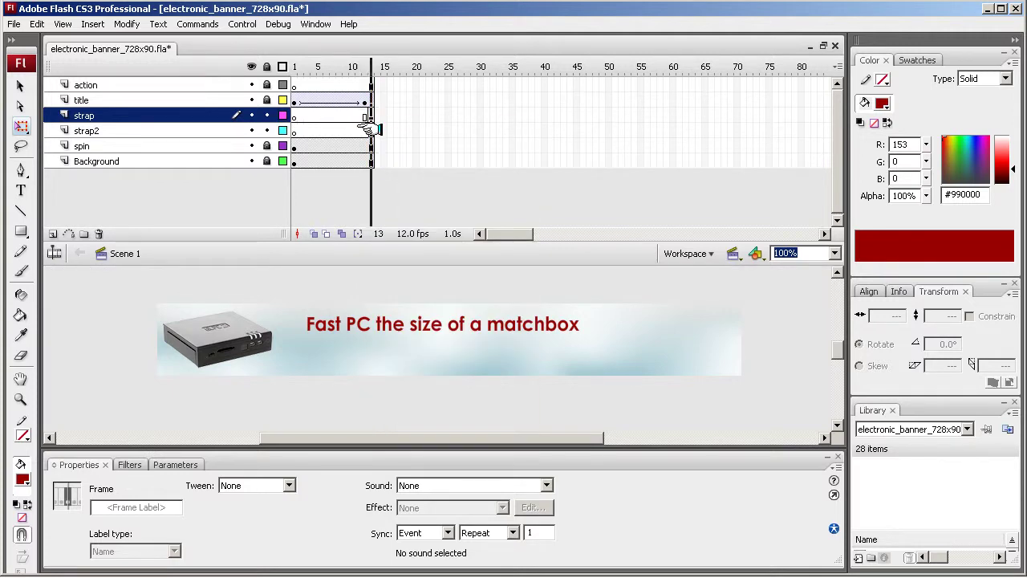
pyautogui.click(369, 130)
pyautogui.rightClick(369, 131)
pyautogui.click(410, 173)
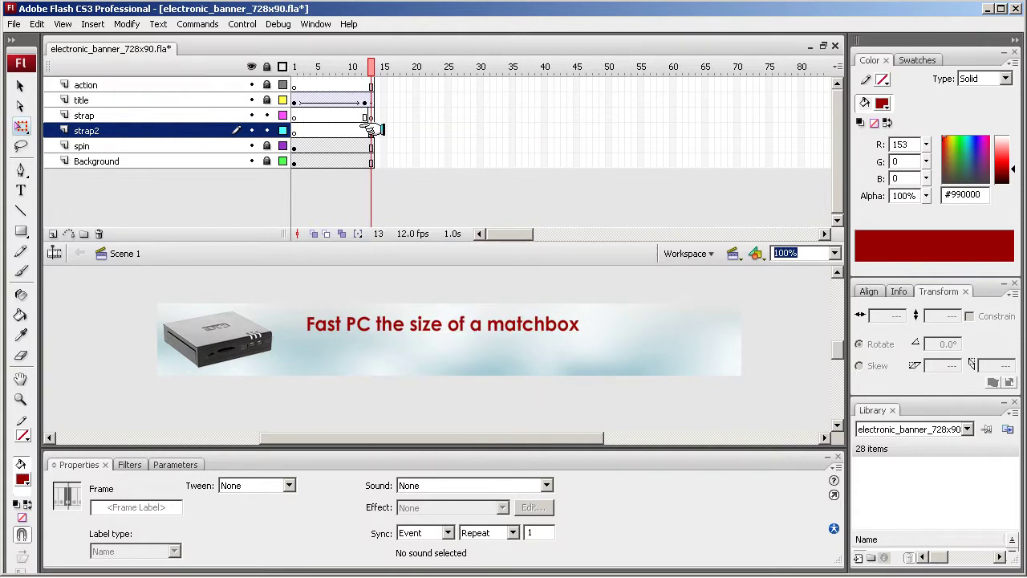
pyautogui.rightClick(371, 129)
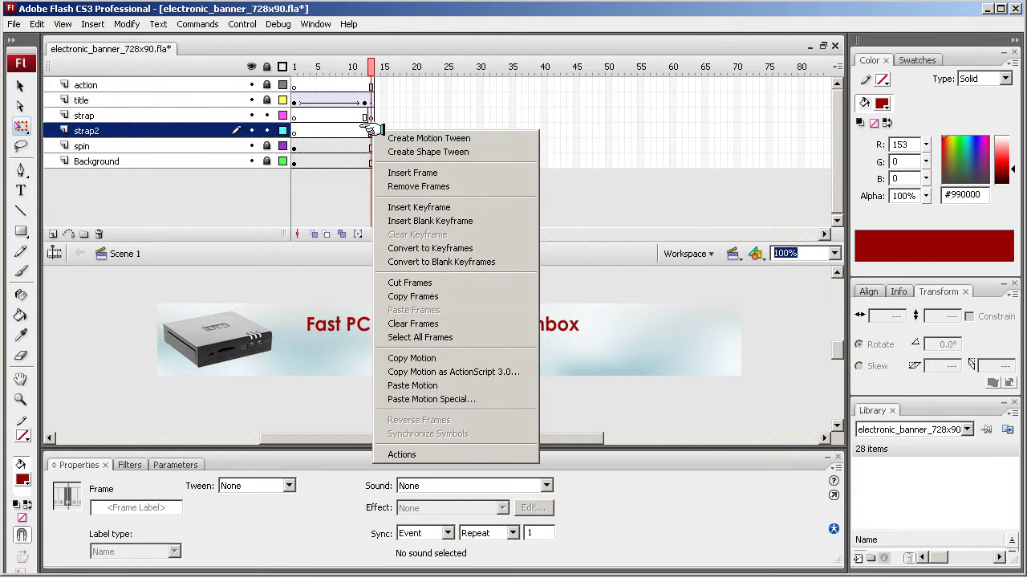
pyautogui.click(391, 207)
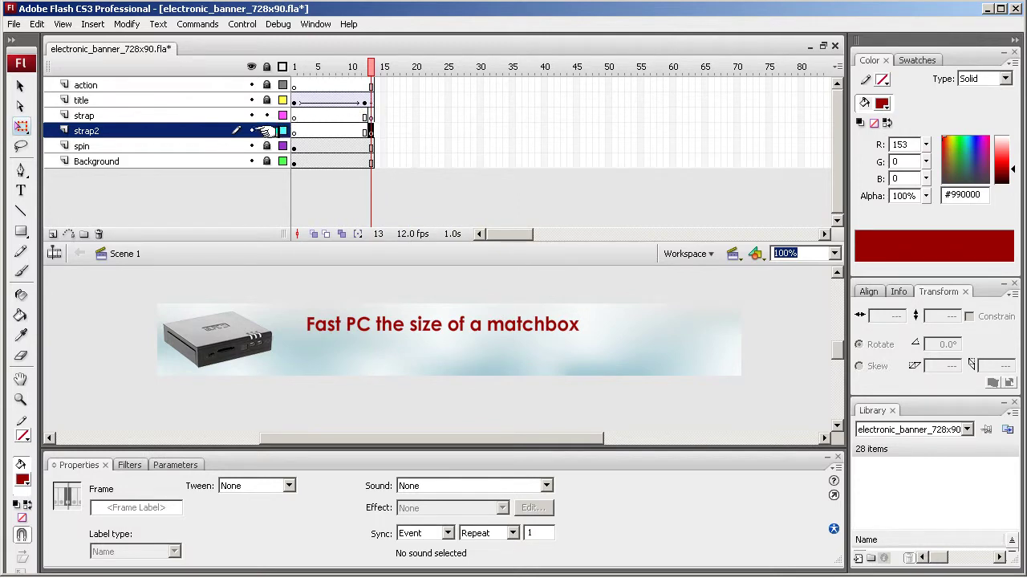
# Type 'small size very portable' at 17 pt on the strap layer and place it under the headline.
pyautogui.click(371, 115)
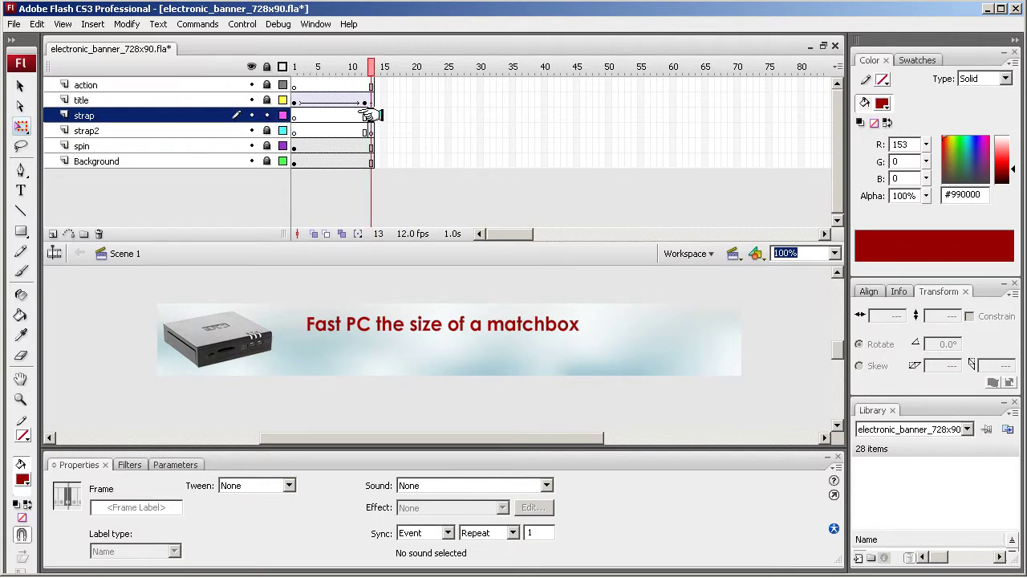
pyautogui.click(22, 190)
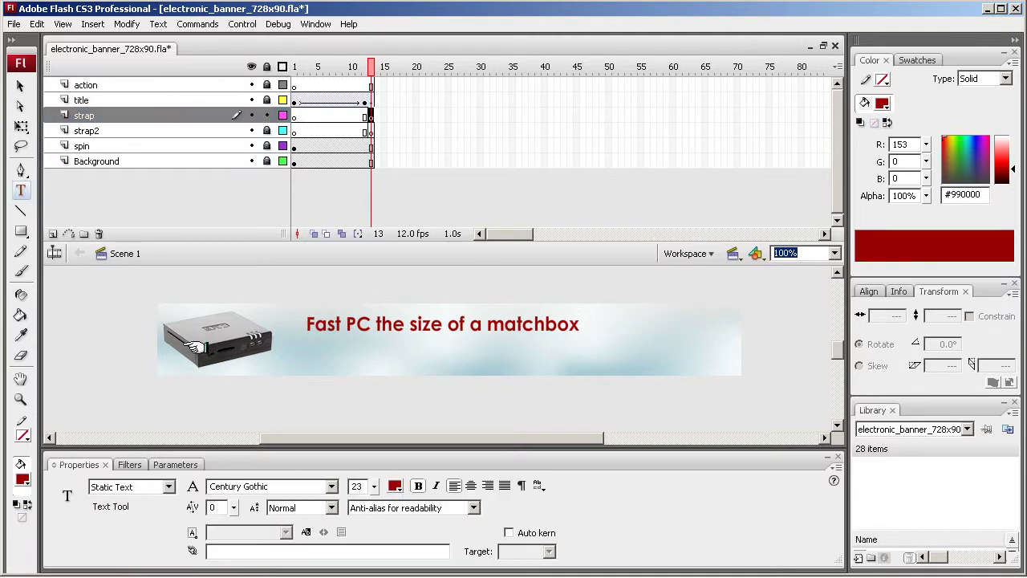
pyautogui.click(311, 322)
pyautogui.write('s')
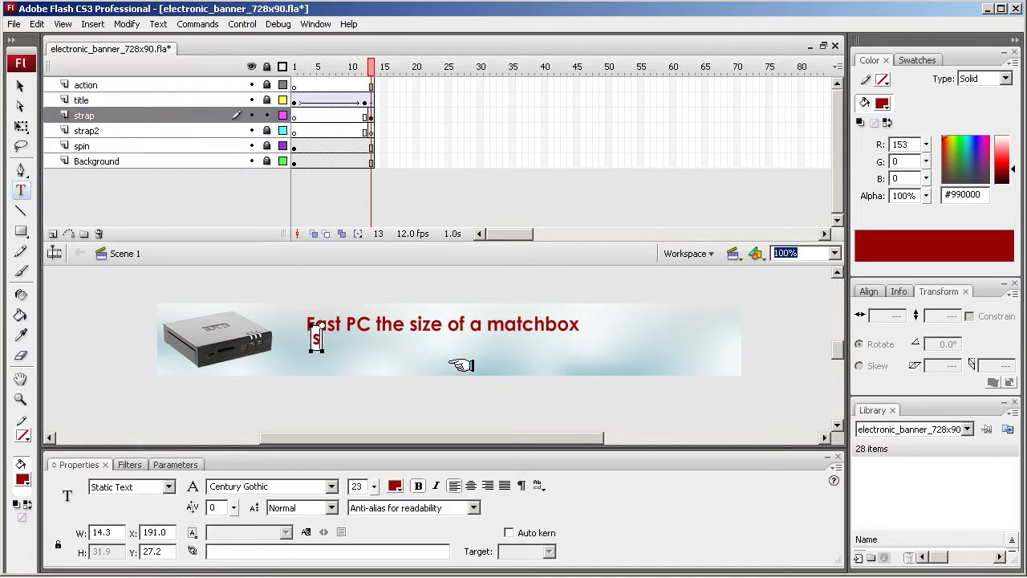
pyautogui.write('mall size')
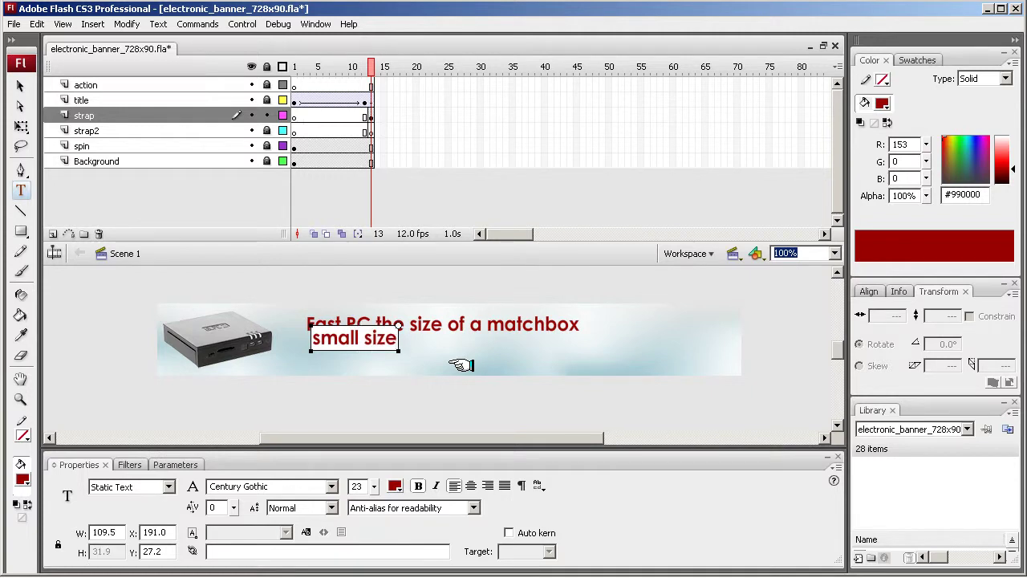
pyautogui.write('ve')
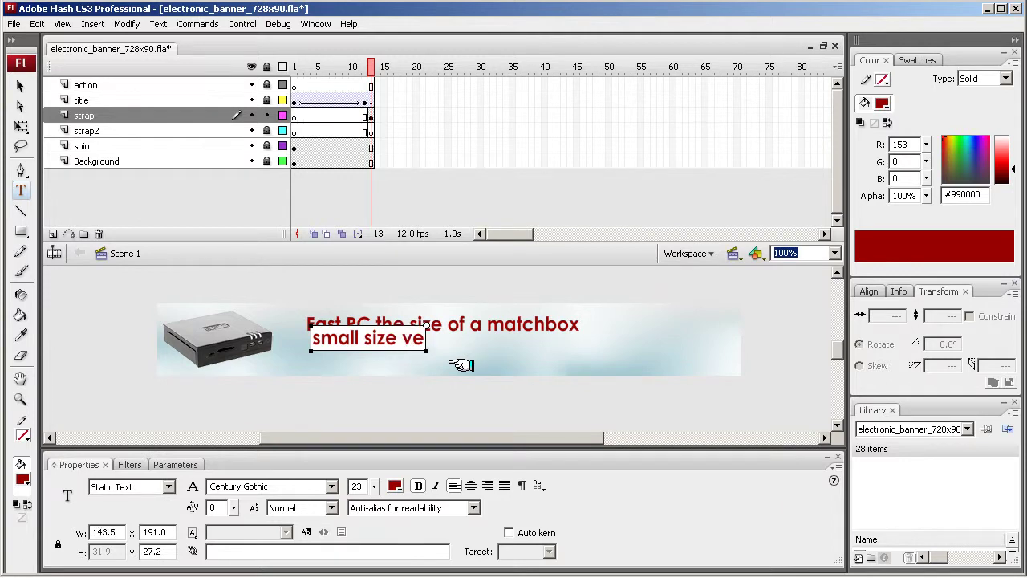
pyautogui.write('ry portab')
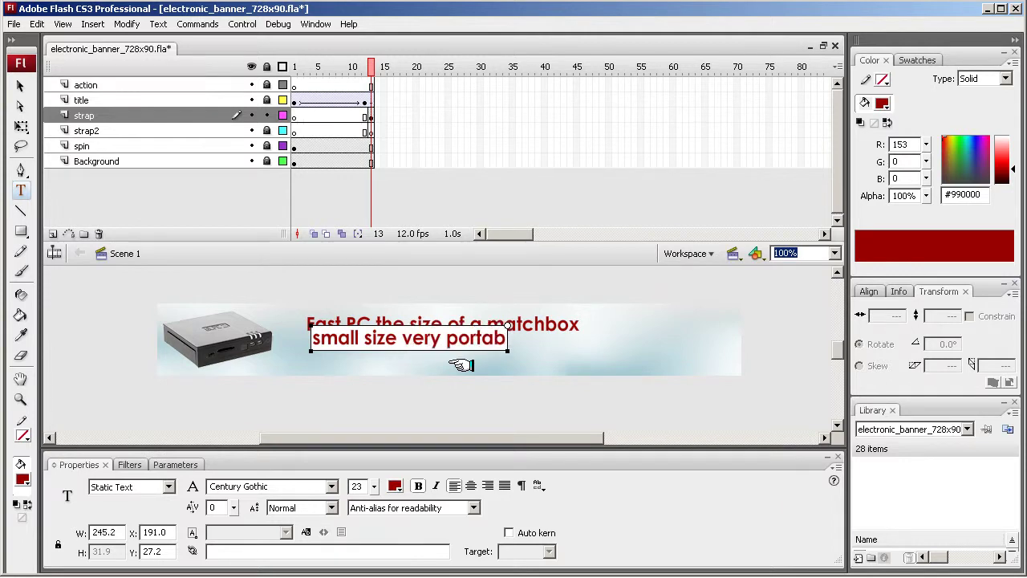
pyautogui.write('le')
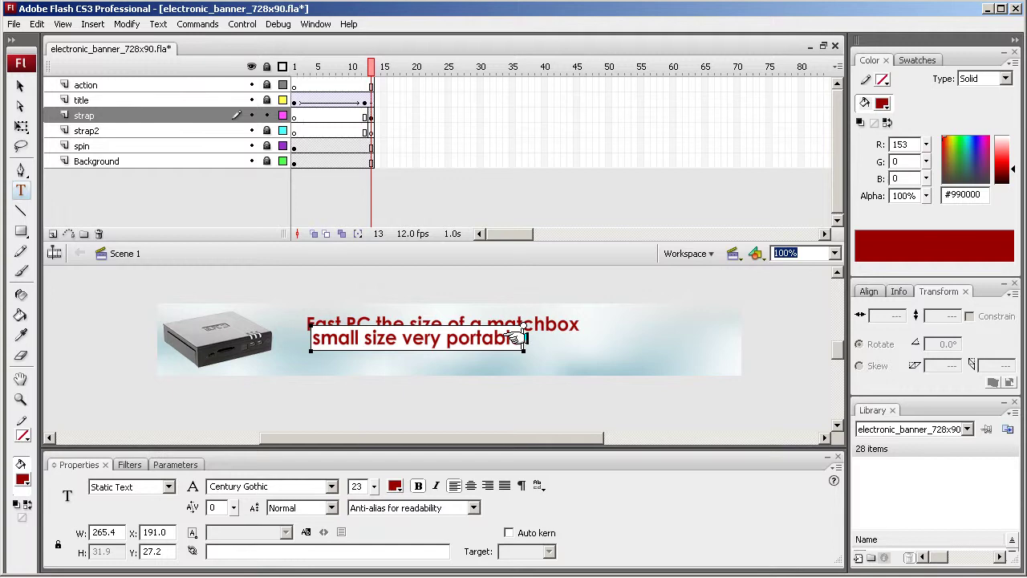
pyautogui.moveTo(522, 338); pyautogui.dragTo(309, 340)
pyautogui.hotkey('ctrl', 'c')
pyautogui.moveTo(374, 486); pyautogui.dragTo(372, 487)
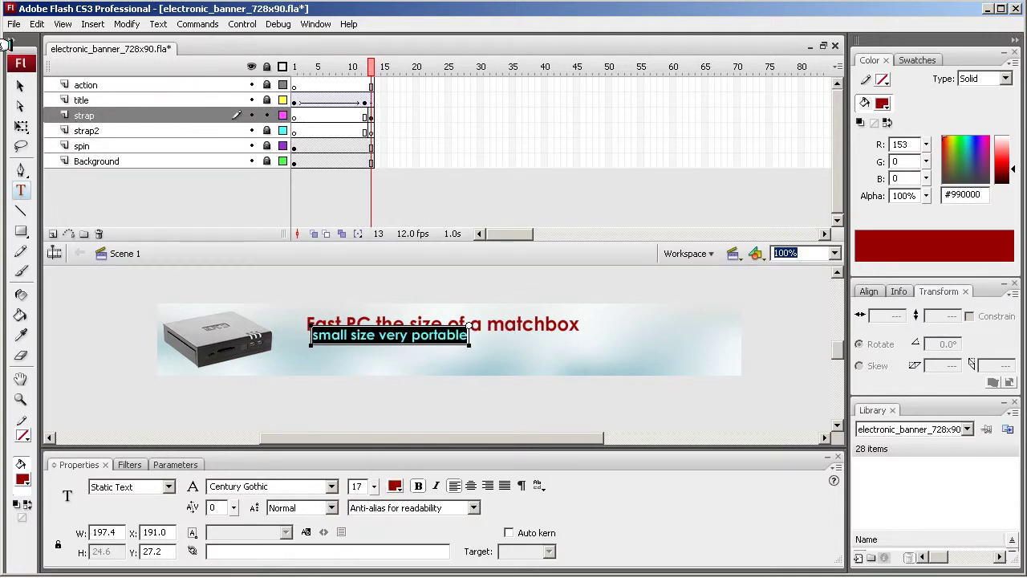
pyautogui.click(20, 86)
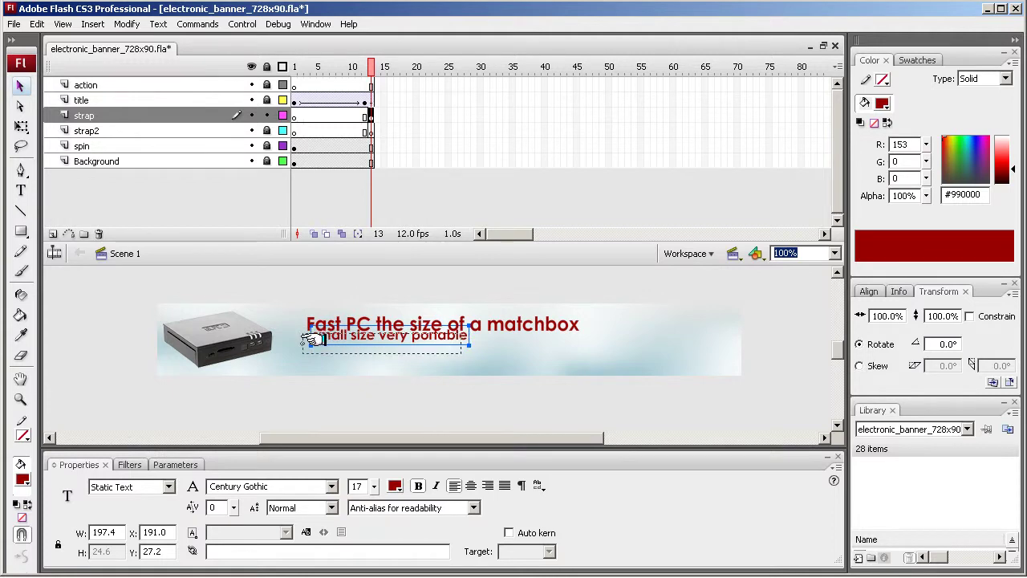
pyautogui.moveTo(321, 333); pyautogui.dragTo(313, 340)
pyautogui.press('Right')
pyautogui.press('Right')
pyautogui.press('Right')
pyautogui.press('Right')
pyautogui.press('Right')
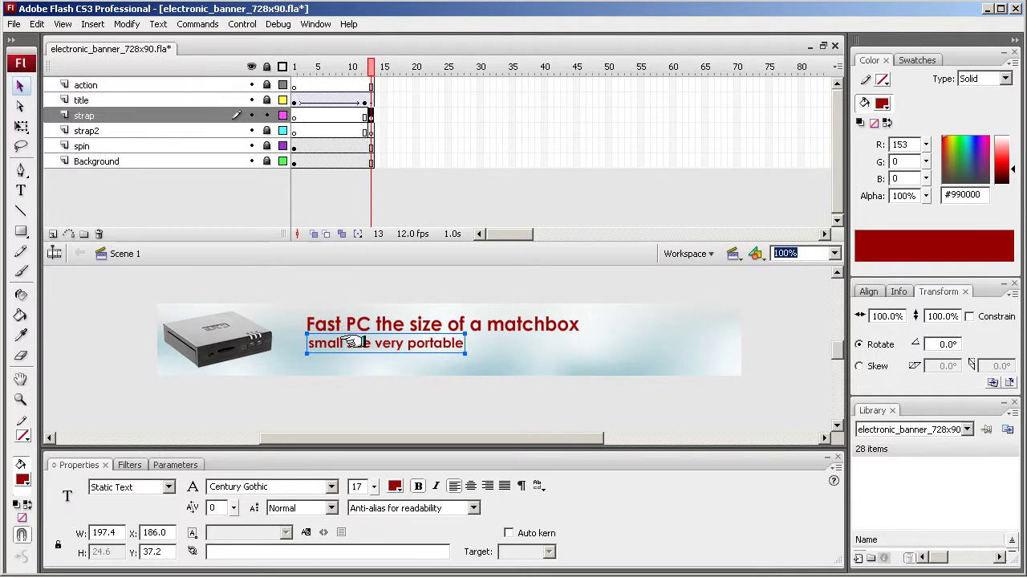
# Paste a copy of the strap line onto the unlocked strap2 layer and move the original lower.
pyautogui.click(370, 115)
pyautogui.click(357, 394)
pyautogui.click(355, 344)
pyautogui.click(371, 130)
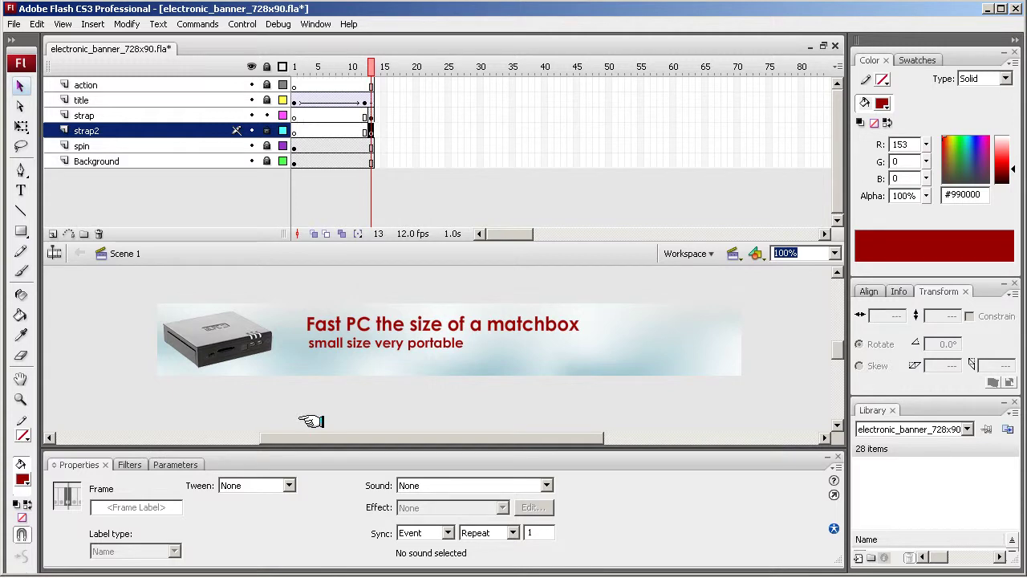
pyautogui.click(266, 130)
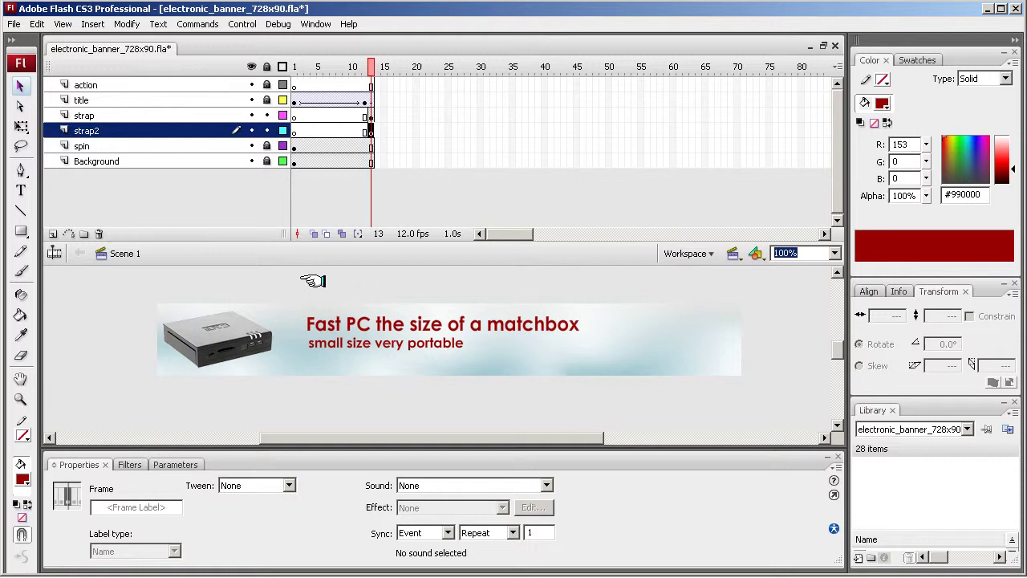
pyautogui.hotkey('ctrl', 'v')
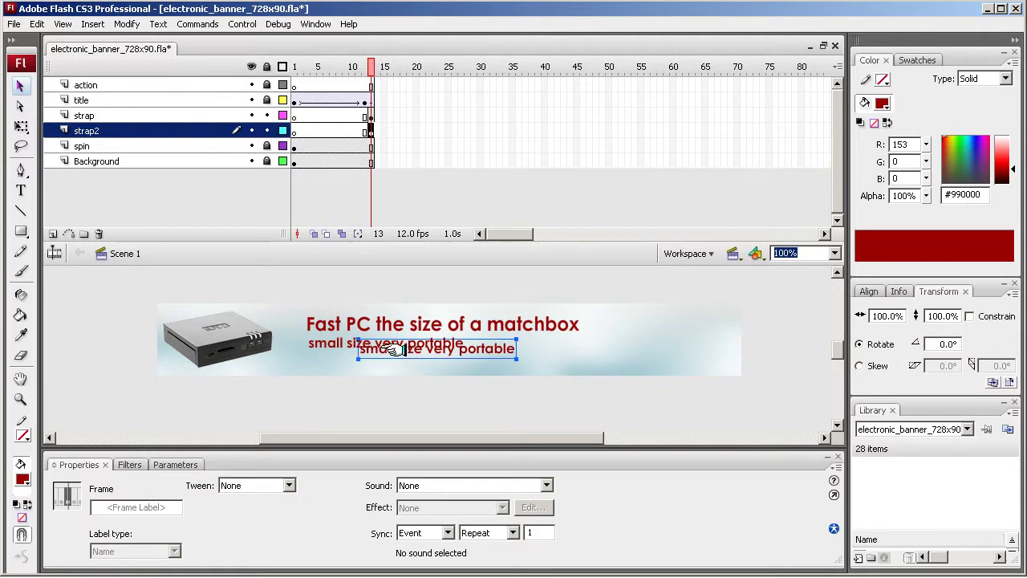
pyautogui.moveTo(444, 353); pyautogui.dragTo(395, 366)
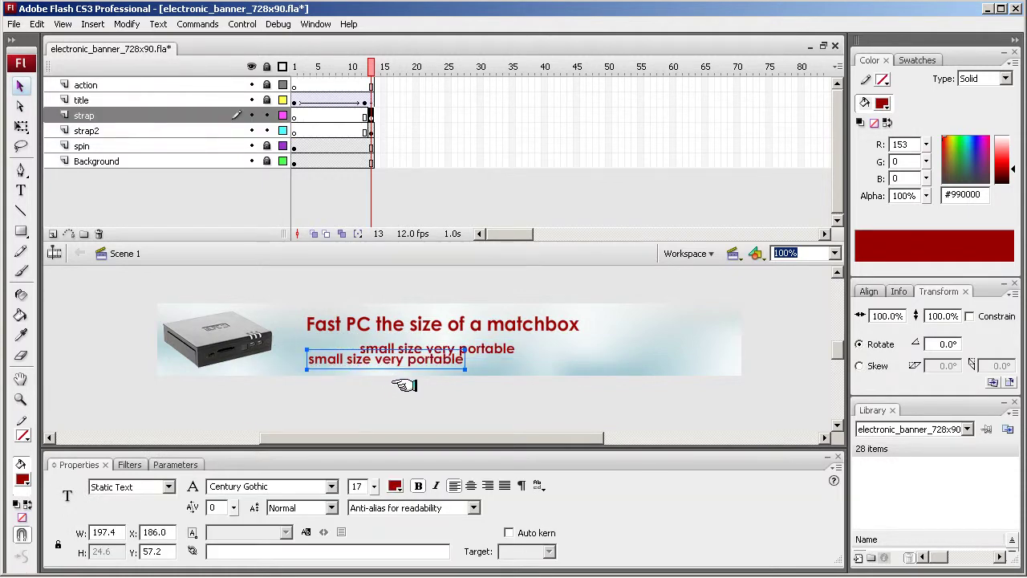
# Left-align both strap lines and nudge the upper copy up under the headline.
pyautogui.keyDown('shift'); pyautogui.click(492, 349); pyautogui.keyUp('shift')
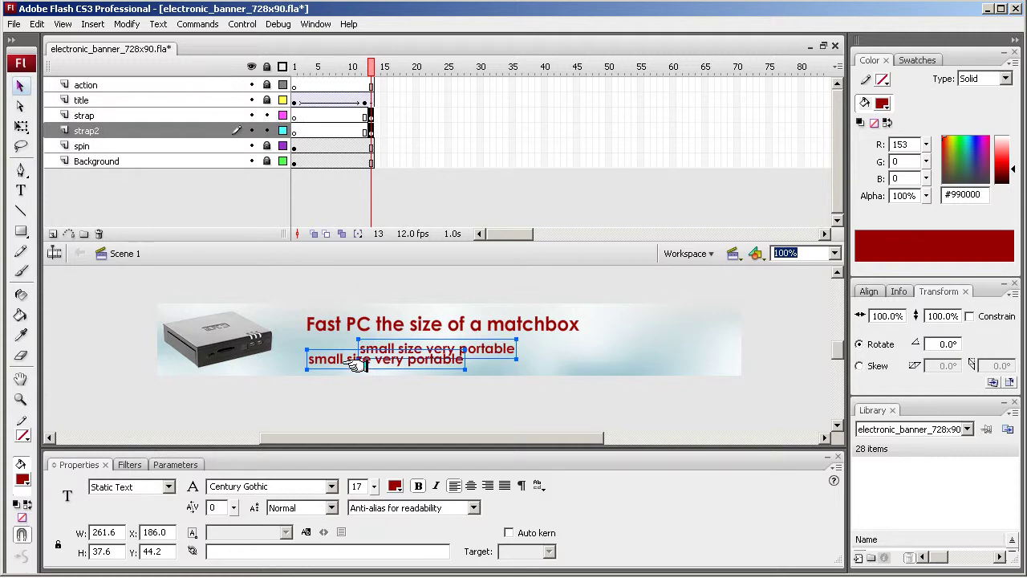
pyautogui.keyDown('shift'); pyautogui.click(488, 348); pyautogui.keyUp('shift')
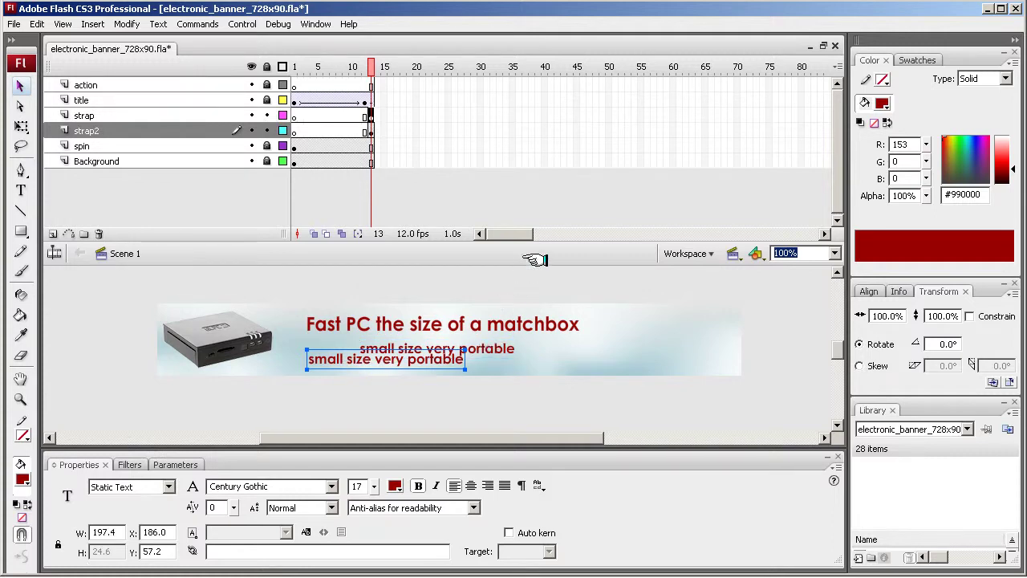
pyautogui.click(868, 291)
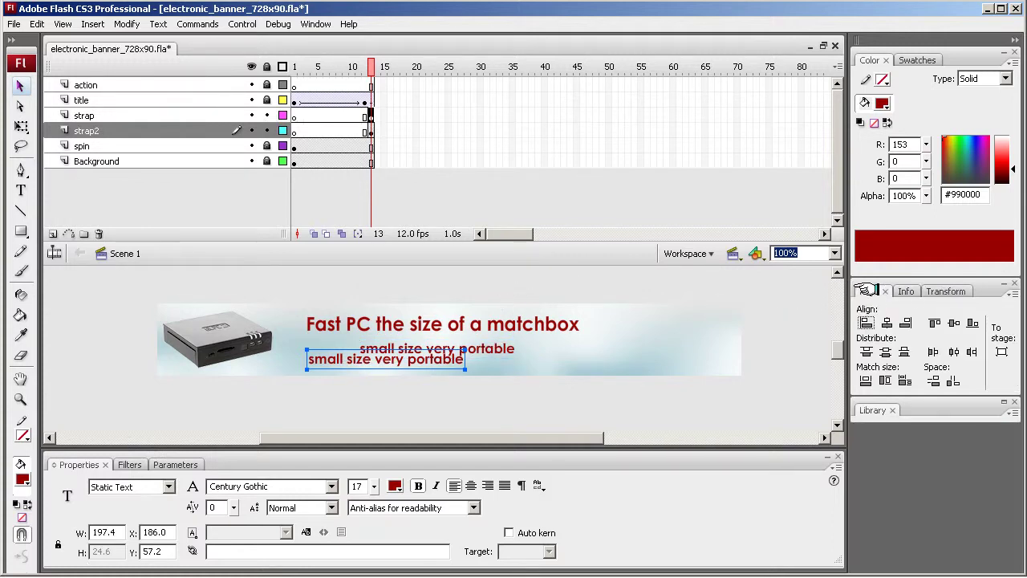
pyautogui.click(316, 24)
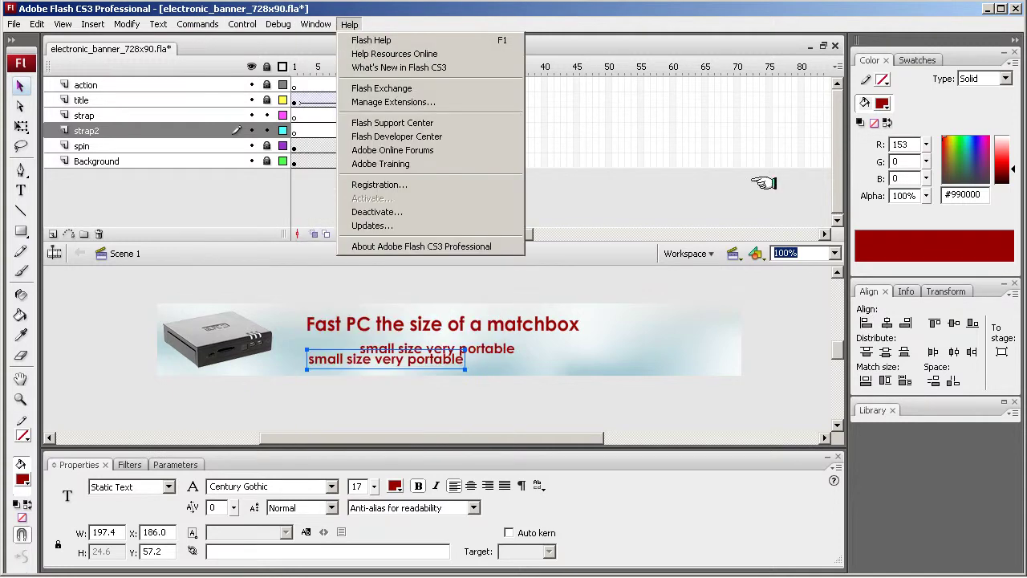
pyautogui.click(865, 323)
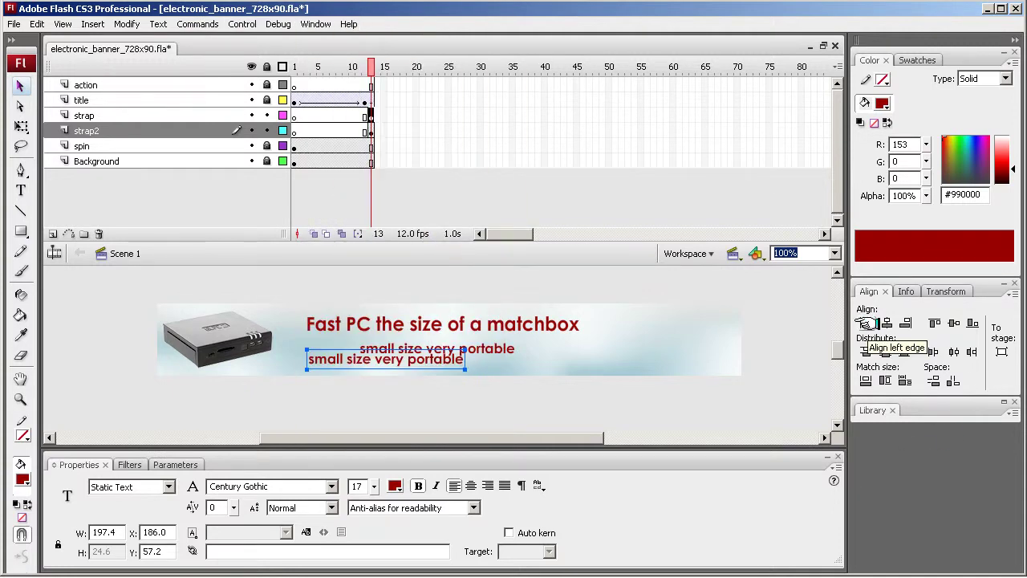
pyautogui.keyDown('shift'); pyautogui.click(502, 349); pyautogui.keyUp('shift')
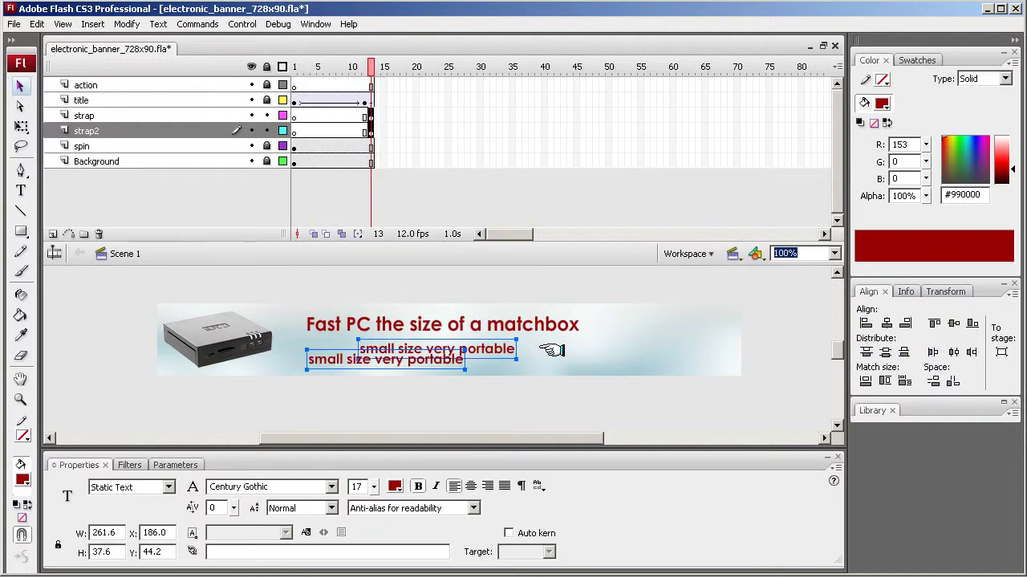
pyautogui.click(865, 322)
pyautogui.click(357, 392)
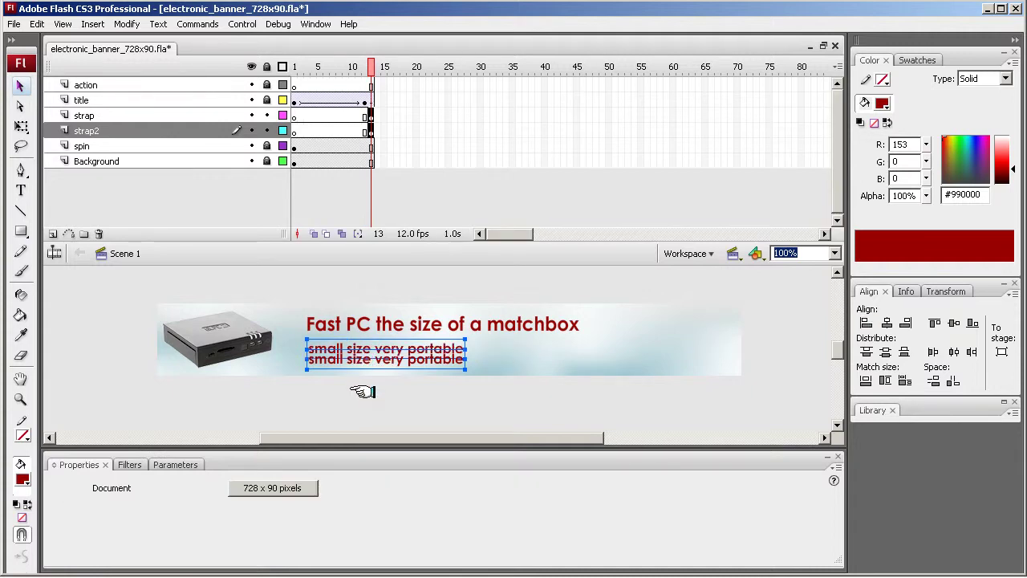
pyautogui.click(337, 349)
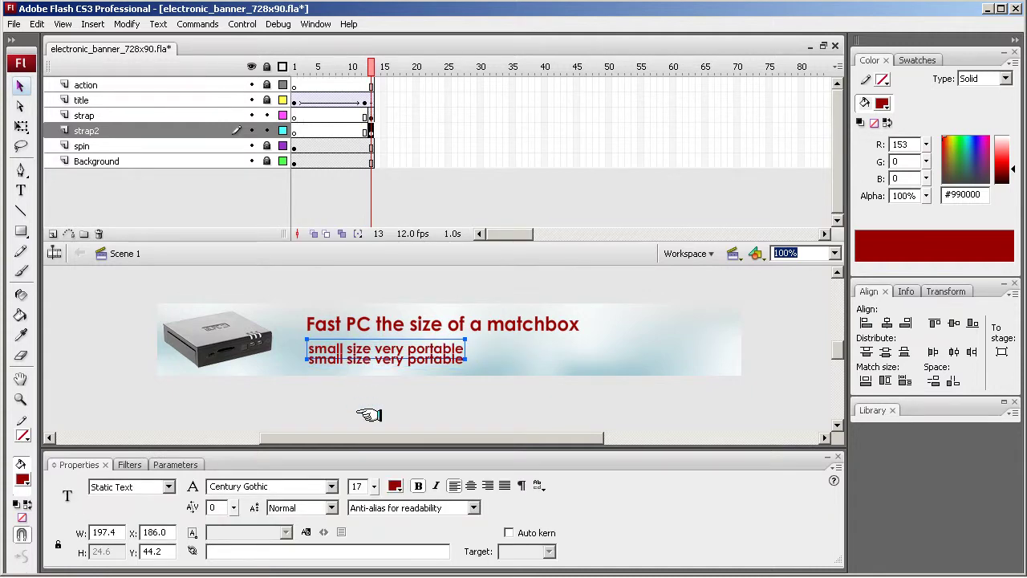
pyautogui.press('Up')
pyautogui.press('Up')
pyautogui.press('Up')
pyautogui.press('Up')
pyautogui.press('Up')
pyautogui.press('Up')
pyautogui.press('Up')
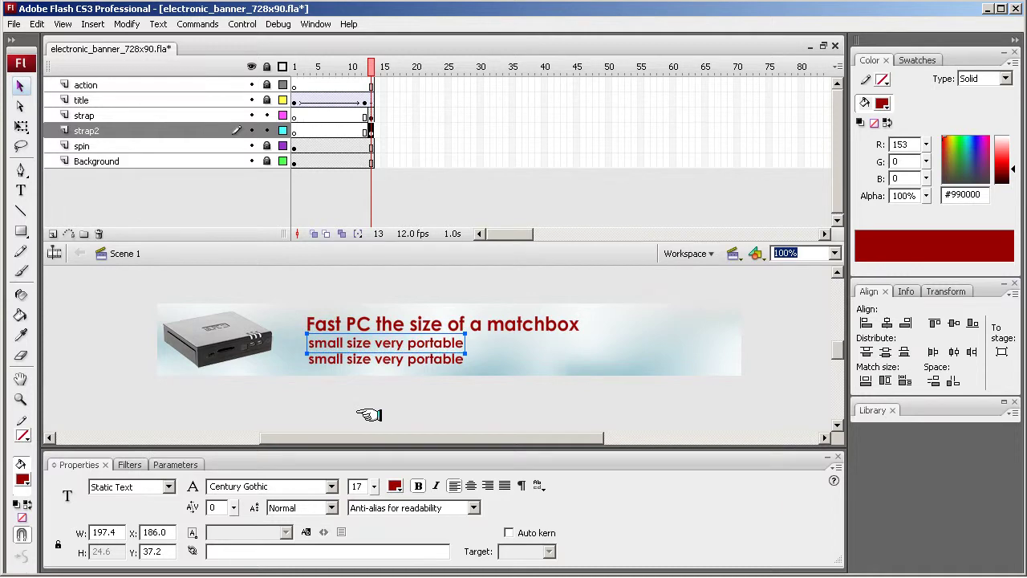
# Replace the lower strap line's text with 'fast and powerfull'.
pyautogui.click(343, 360)
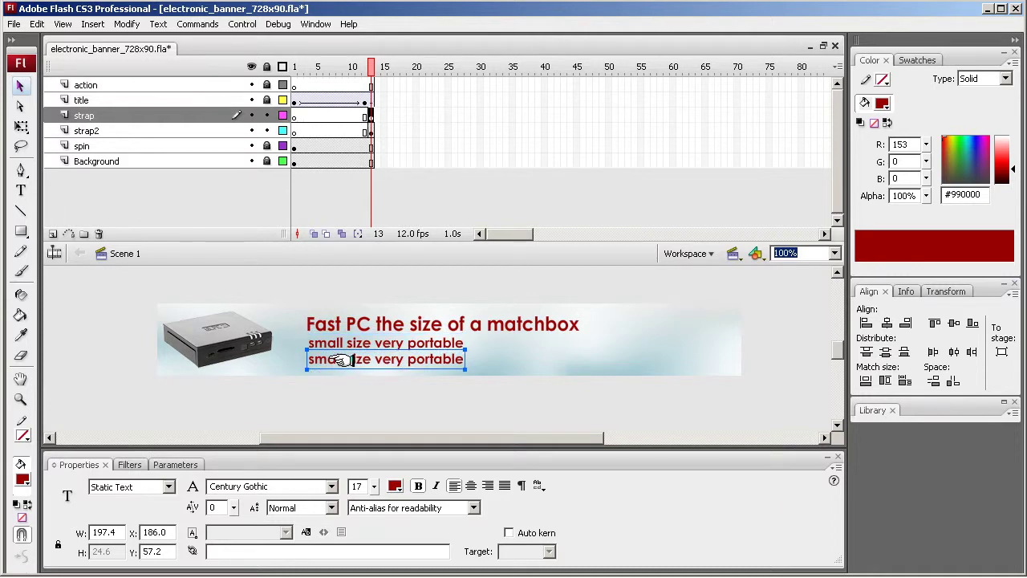
pyautogui.doubleClick(341, 360)
pyautogui.moveTo(464, 361); pyautogui.dragTo(313, 362)
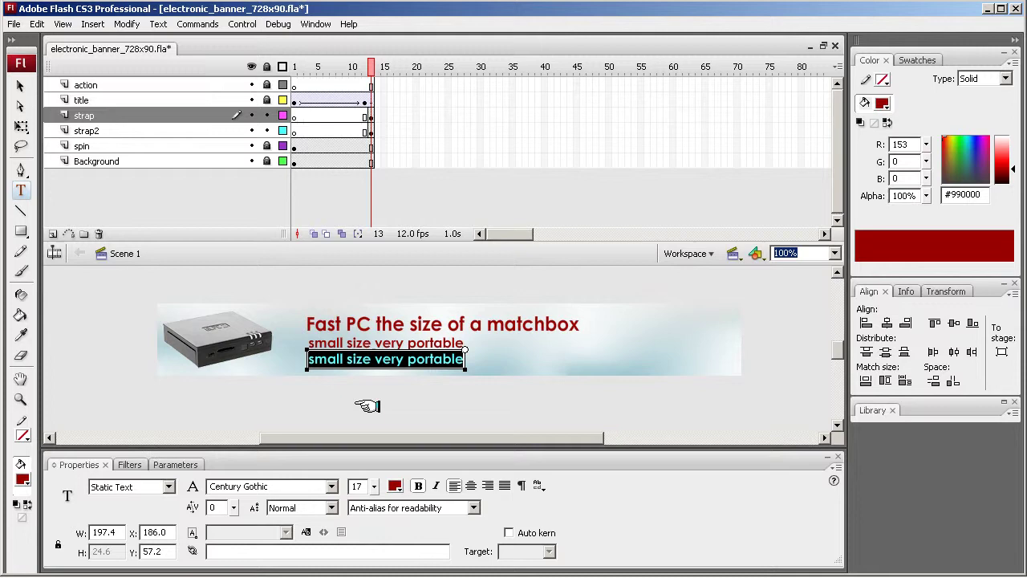
pyautogui.write('fa')
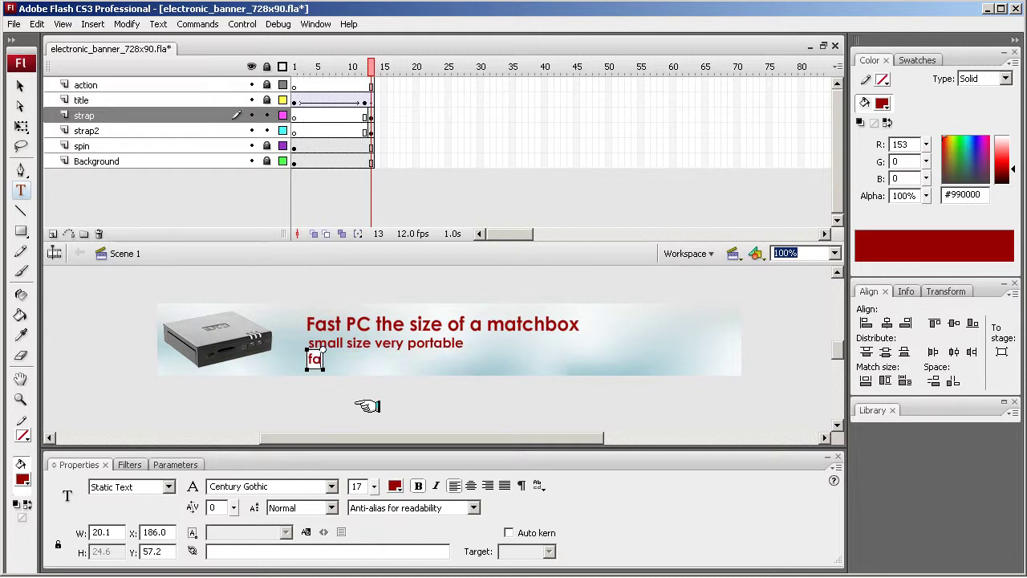
pyautogui.write('st and powerfull')
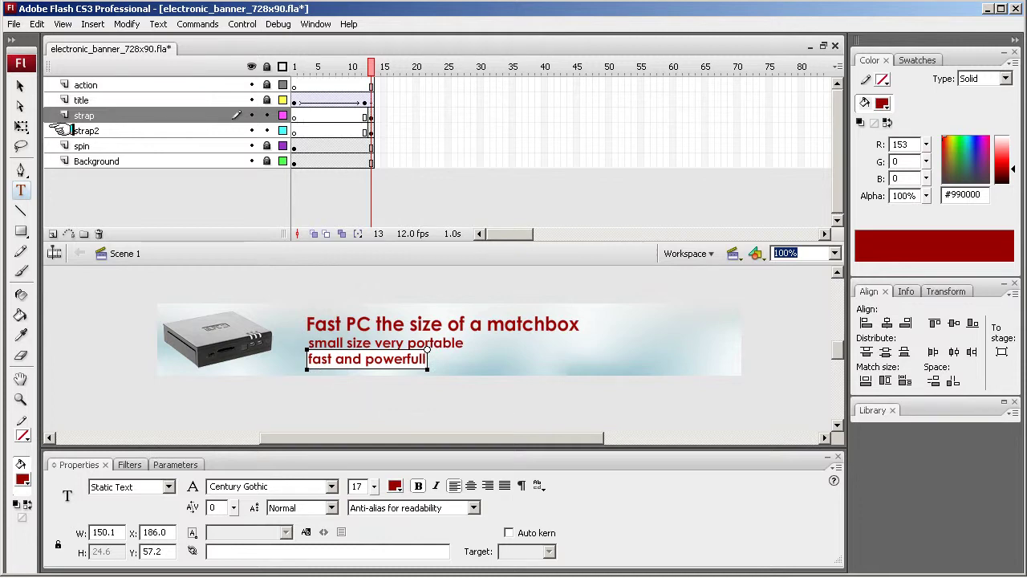
pyautogui.click(20, 86)
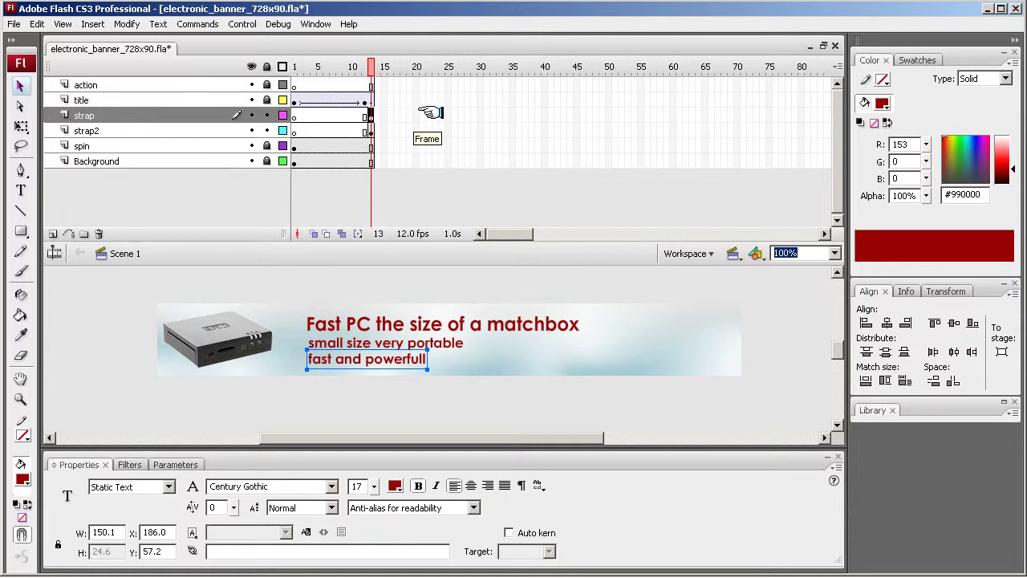
# Extend all layers to frame 21 and add motion tweens to the strap and strap2 layers.
pyautogui.moveTo(431, 82); pyautogui.dragTo(424, 157)
pyautogui.rightClick(427, 158)
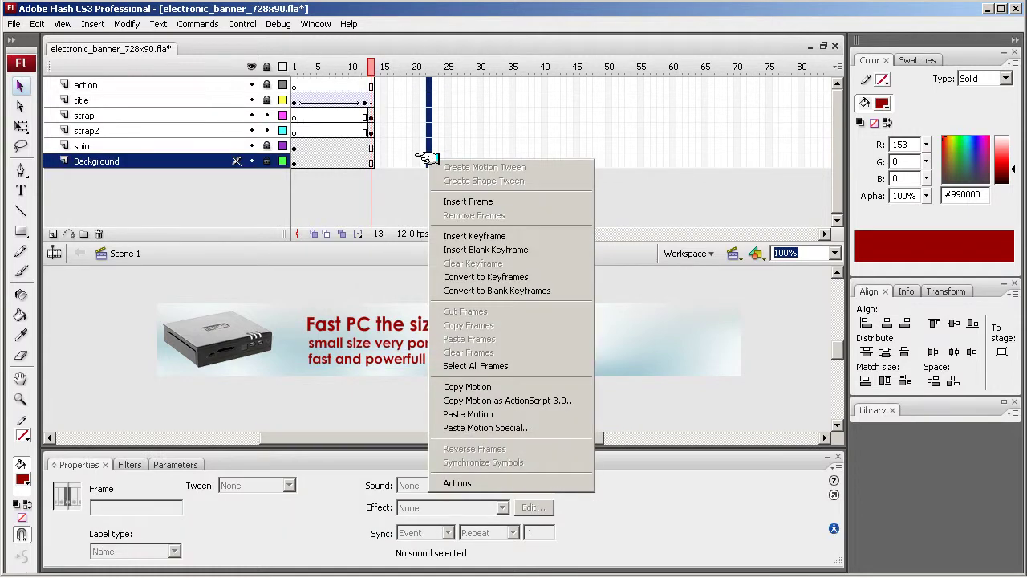
pyautogui.click(468, 201)
pyautogui.click(424, 115)
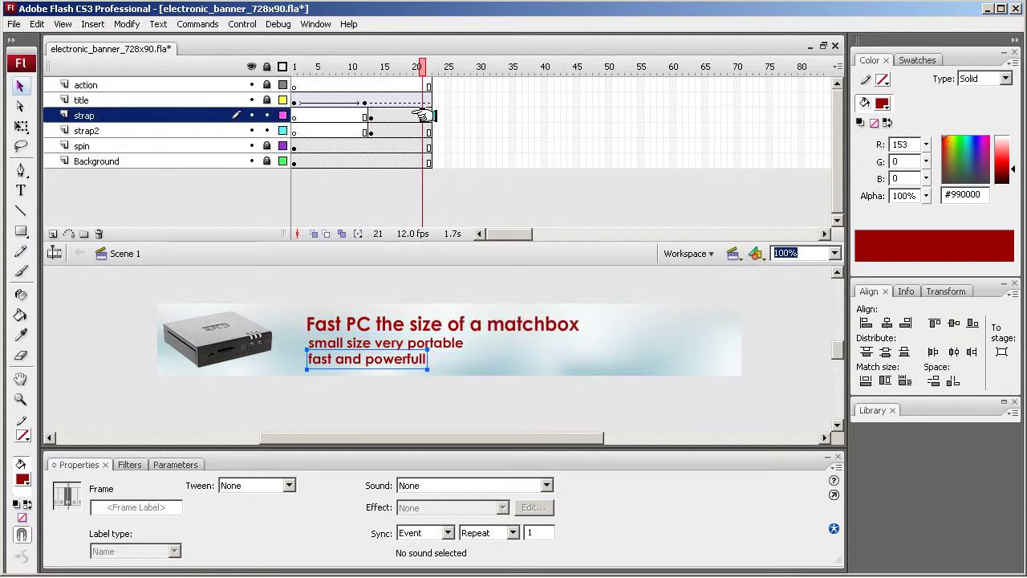
pyautogui.moveTo(424, 115); pyautogui.dragTo(419, 130)
pyautogui.rightClick(419, 130)
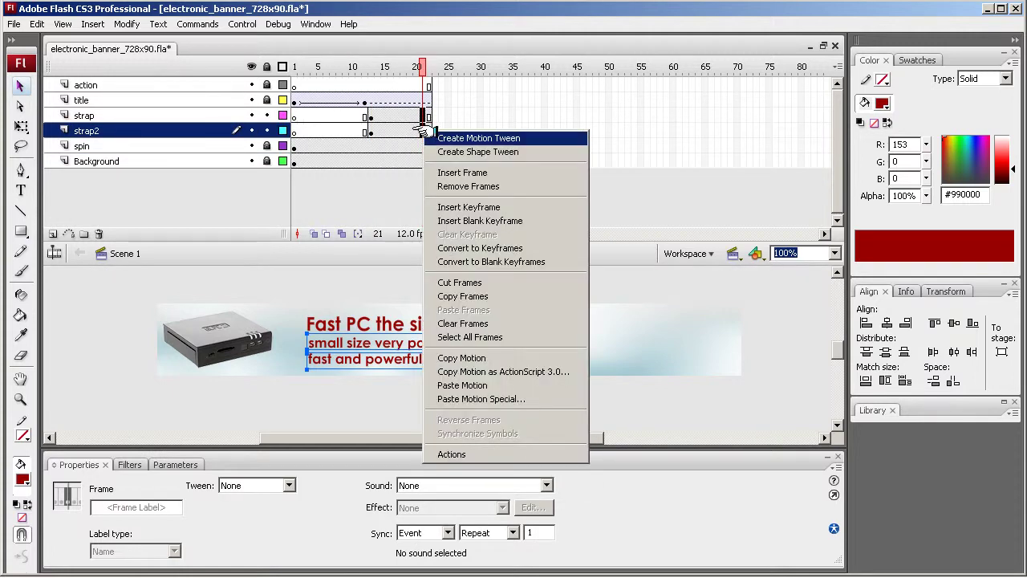
pyautogui.click(437, 136)
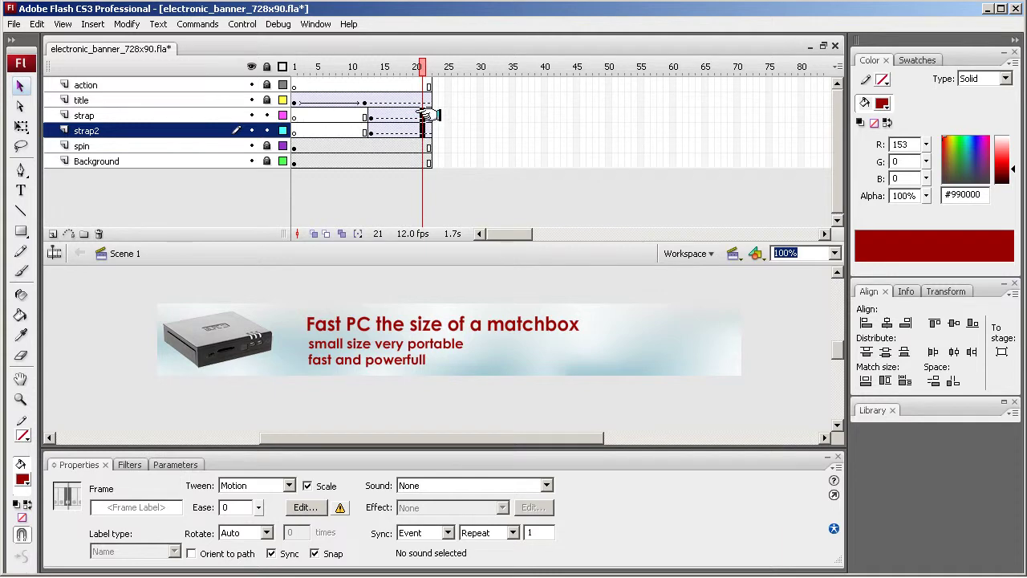
# Add end keyframes at frame 22, then move both strap lines off the right edge at frame 13.
pyautogui.click(429, 115)
pyautogui.click(430, 130)
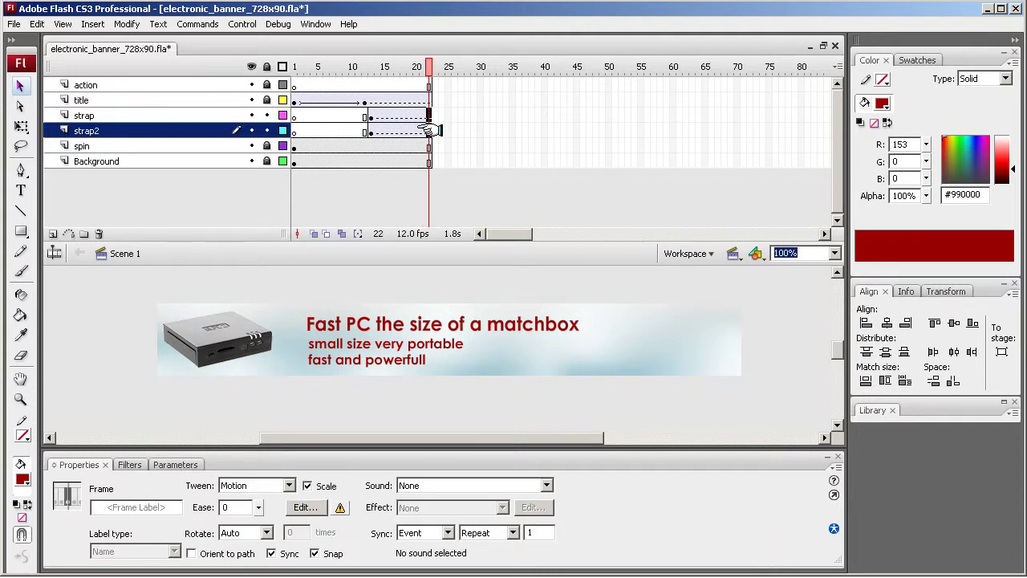
pyautogui.rightClick(430, 130)
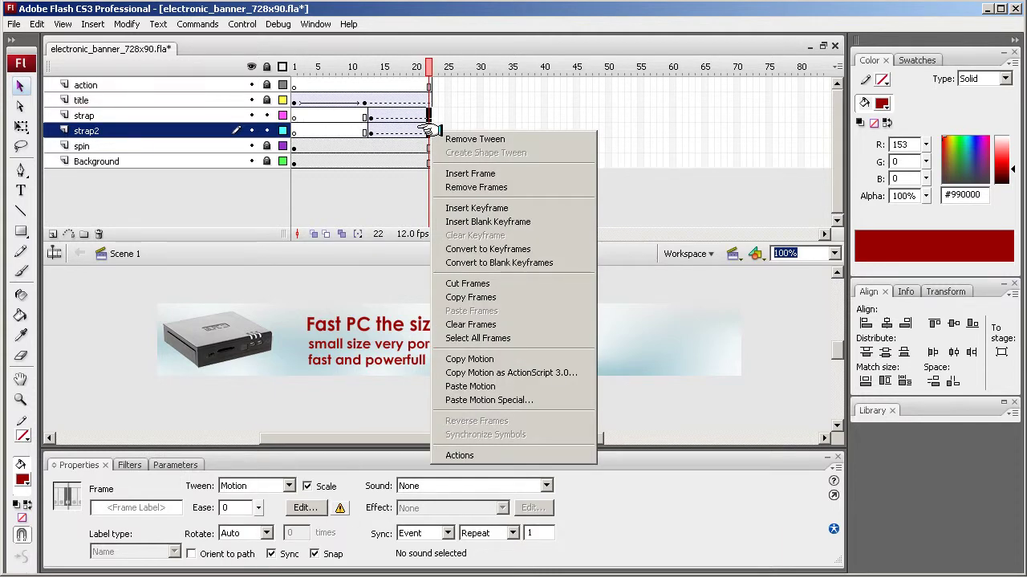
pyautogui.click(464, 207)
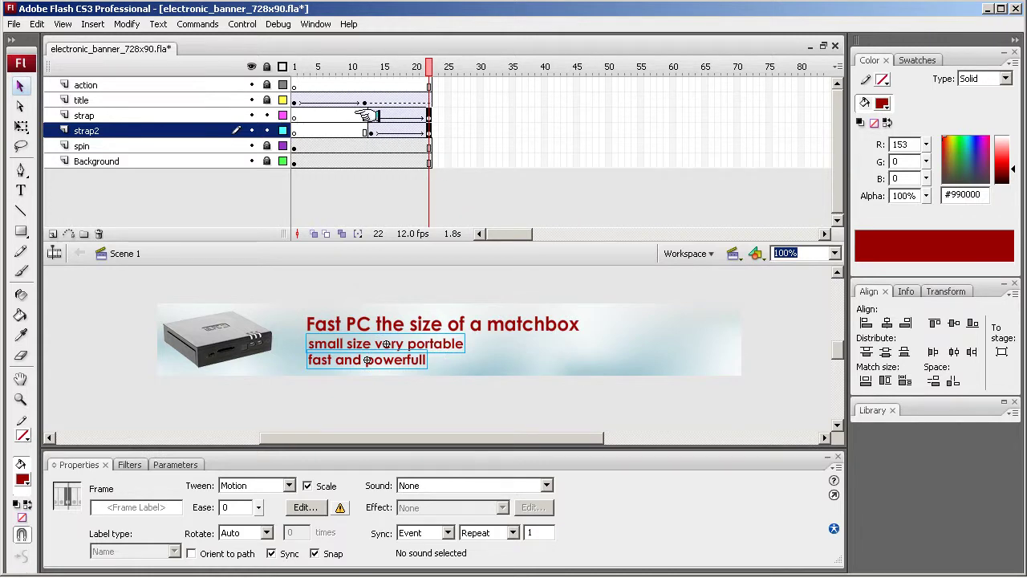
pyautogui.click(370, 115)
pyautogui.keyDown('shift'); pyautogui.click(370, 131); pyautogui.keyUp('shift')
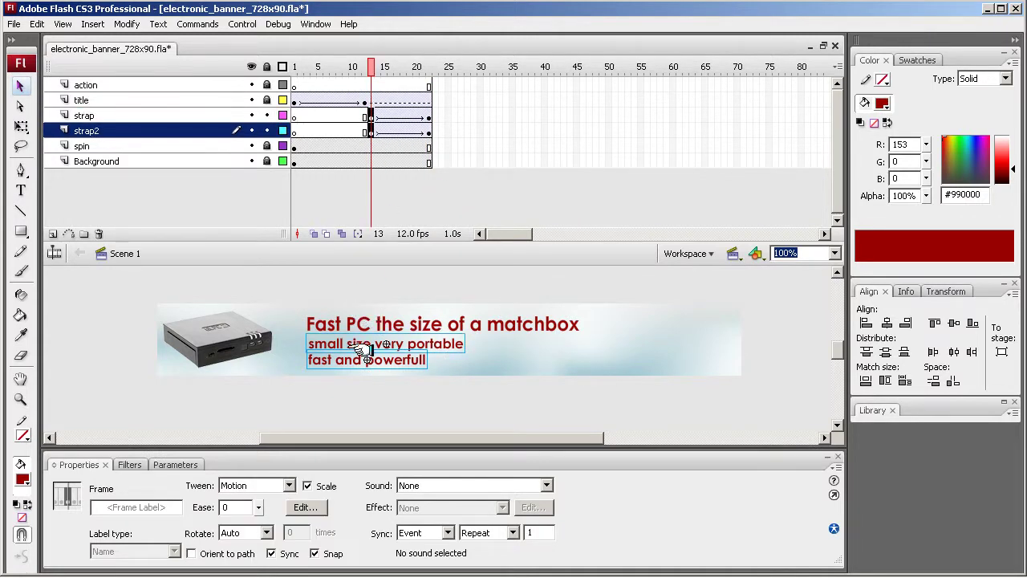
pyautogui.moveTo(330, 345); pyautogui.dragTo(772, 344)
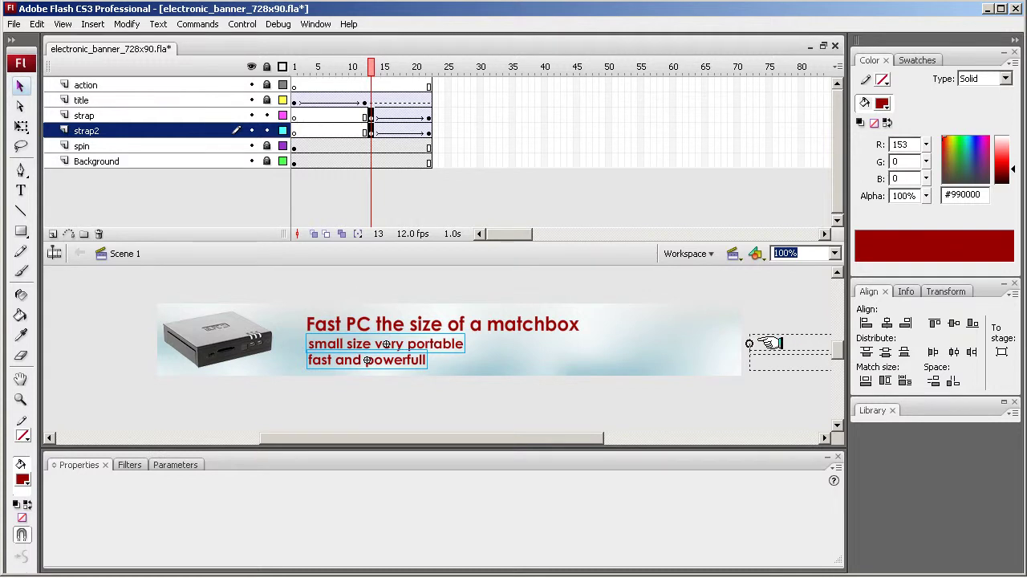
# Preview the slide-in, then insert a frame on strap2 at frame 10 to delay its tween.
pyautogui.click(370, 128)
pyautogui.press('Return')
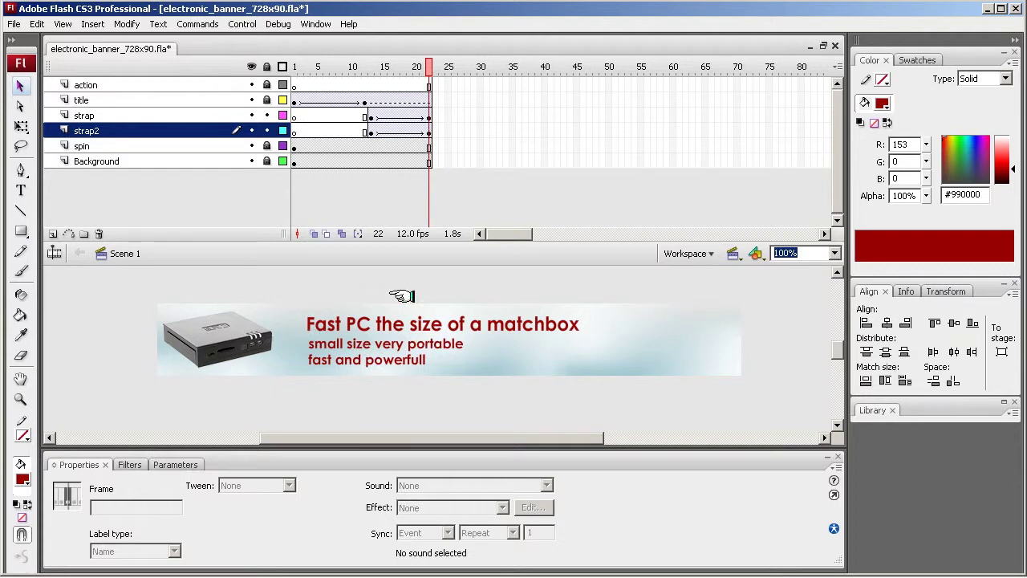
pyautogui.click(352, 130)
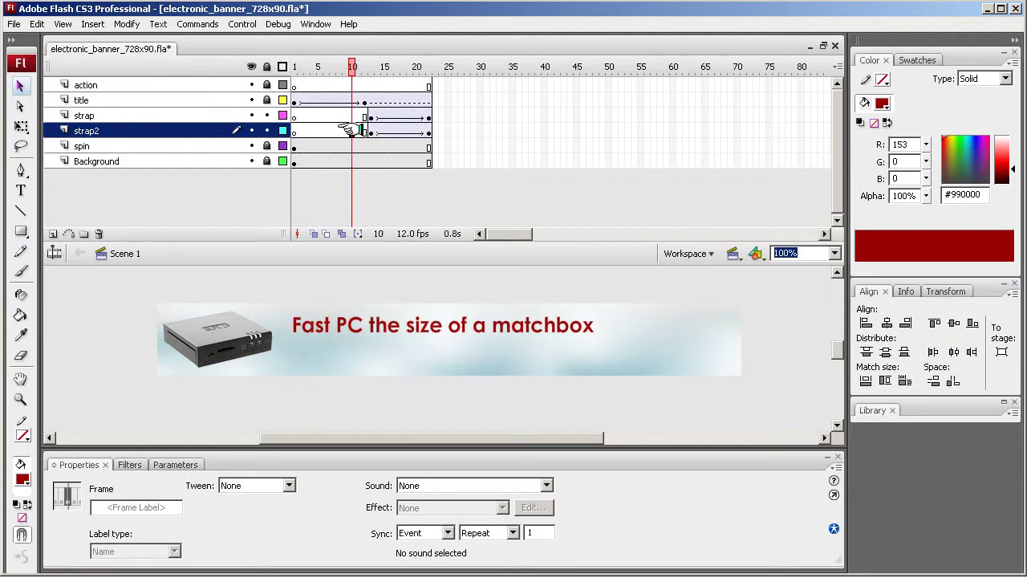
pyautogui.rightClick(349, 130)
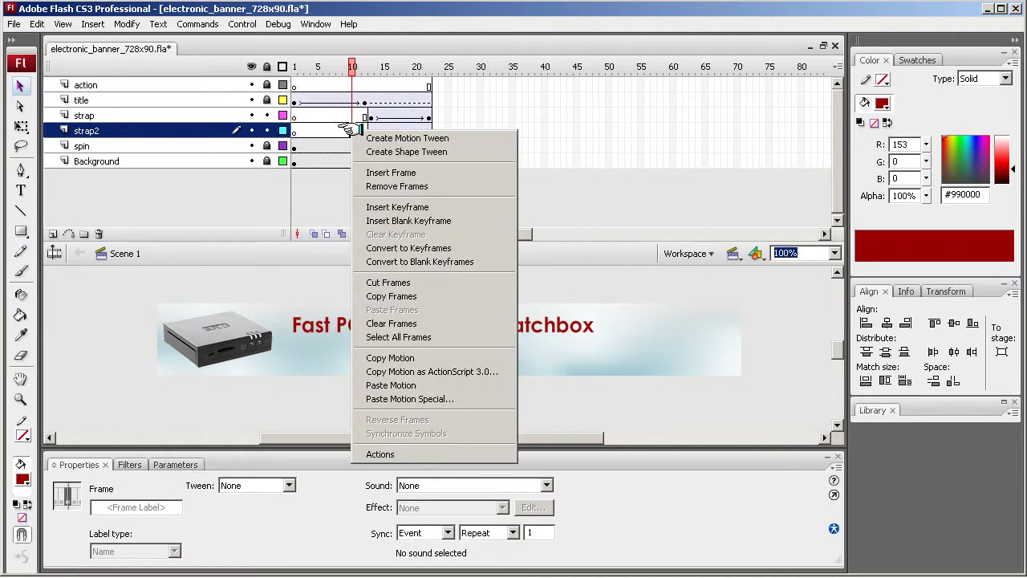
pyautogui.click(369, 172)
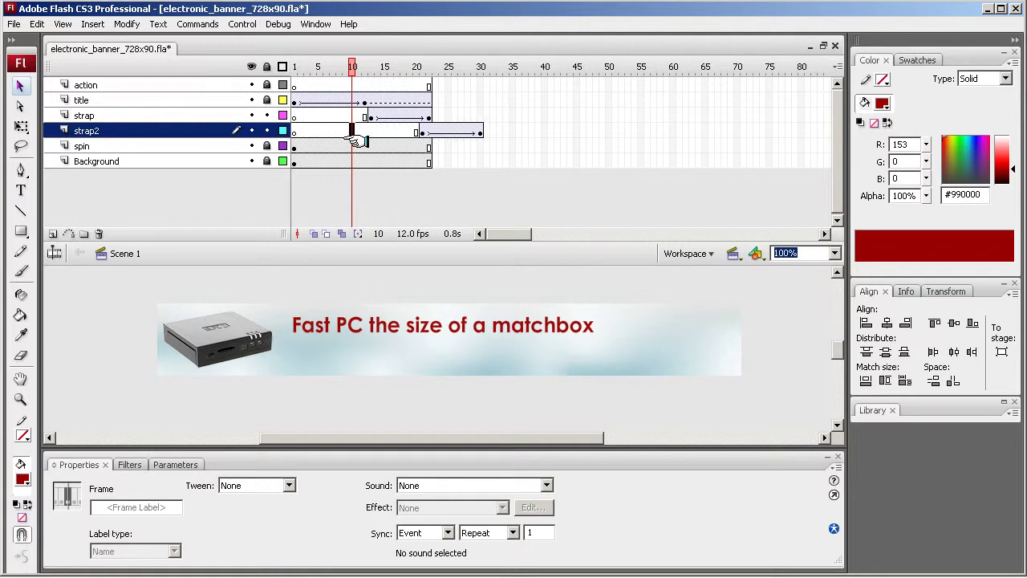
pyautogui.moveTo(299, 103); pyautogui.dragTo(449, 98)
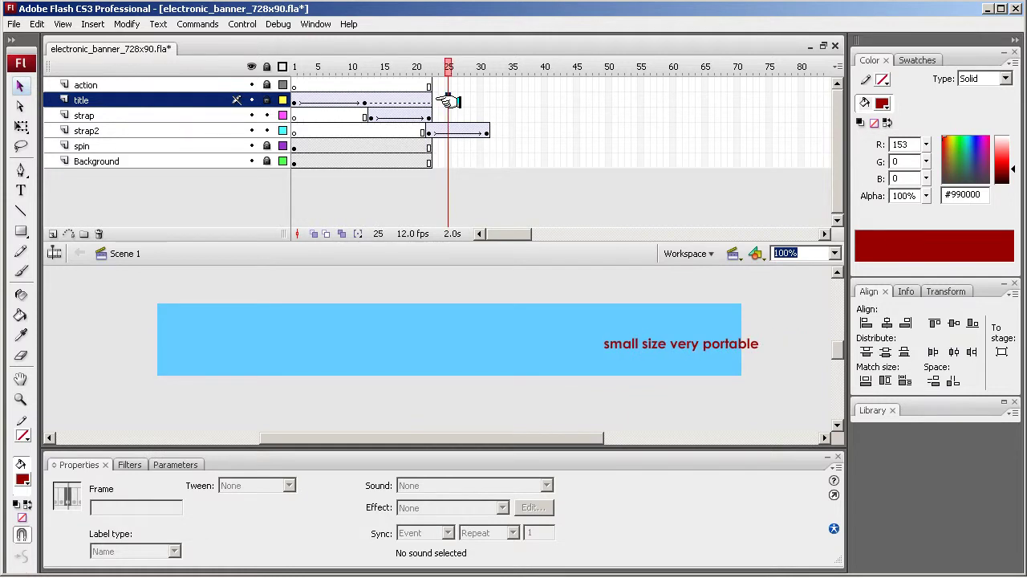
# Push the strap tween later with F5 and re-create the strap2 motion tween over frames 13–21.
pyautogui.click(345, 114)
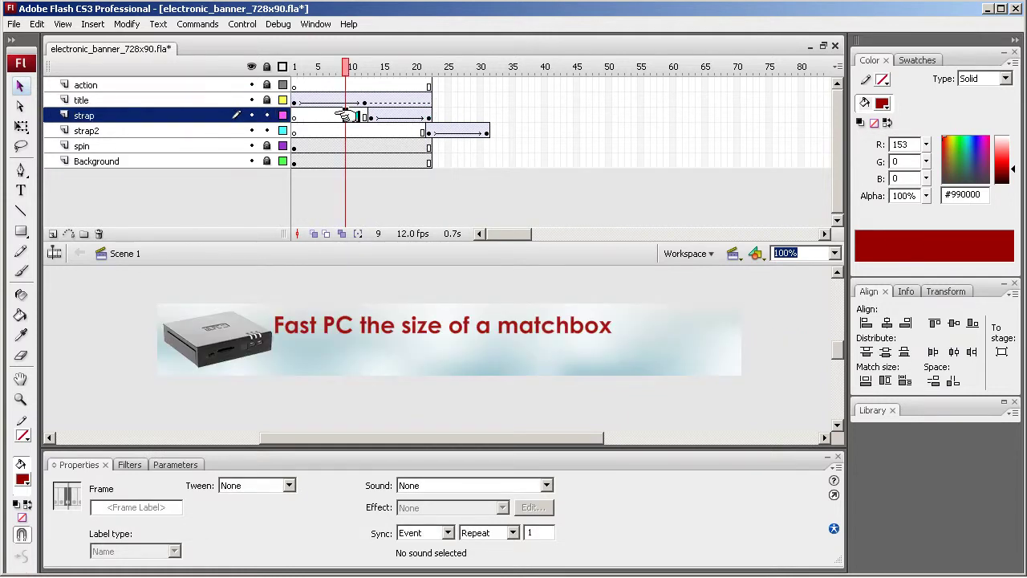
pyautogui.press('F5')
pyautogui.press('F5')
pyautogui.press('F5')
pyautogui.press('F5')
pyautogui.press('F5')
pyautogui.press('F5')
pyautogui.press('F5')
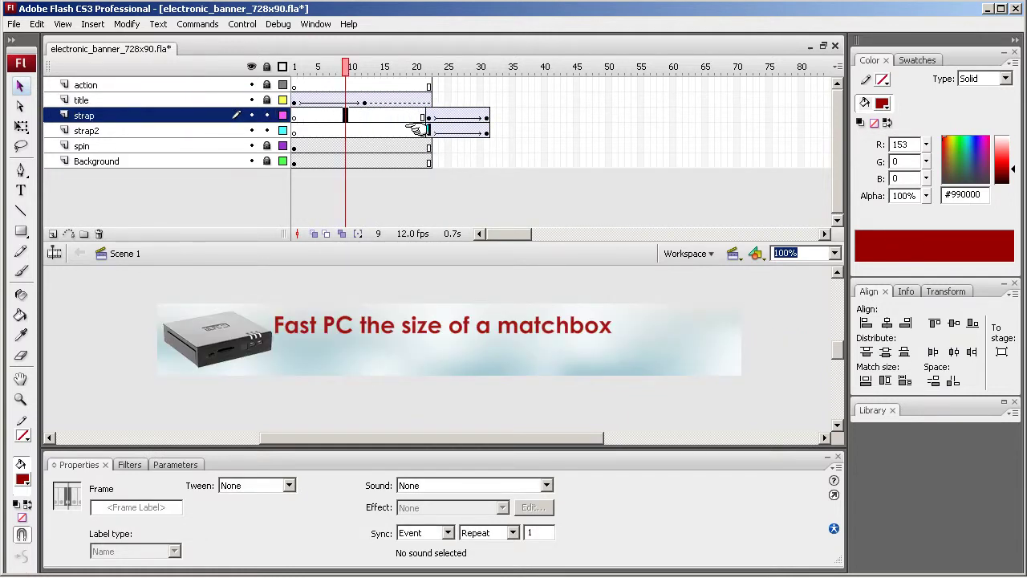
pyautogui.moveTo(420, 130); pyautogui.dragTo(369, 131)
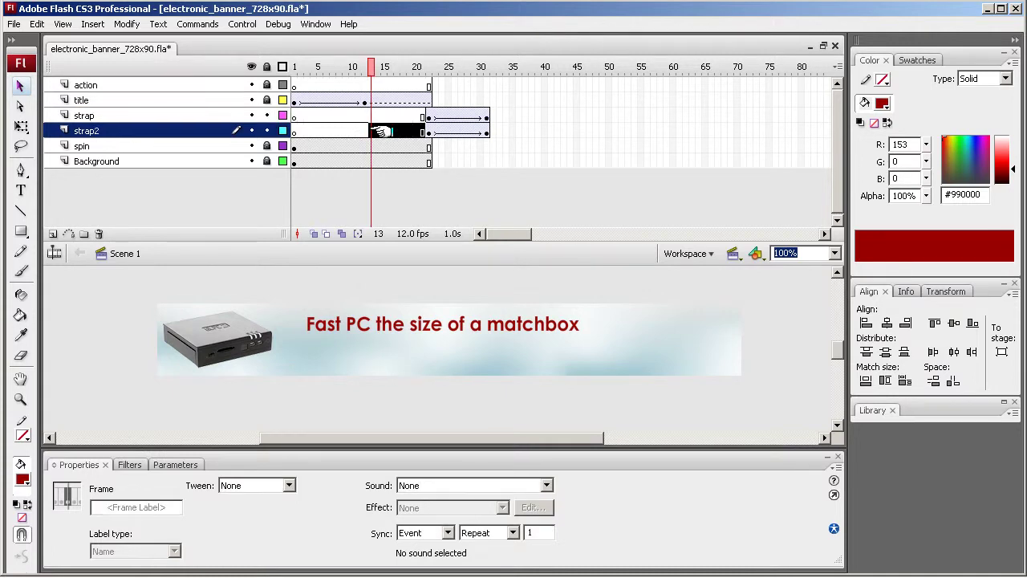
pyautogui.rightClick(371, 130)
pyautogui.click(434, 141)
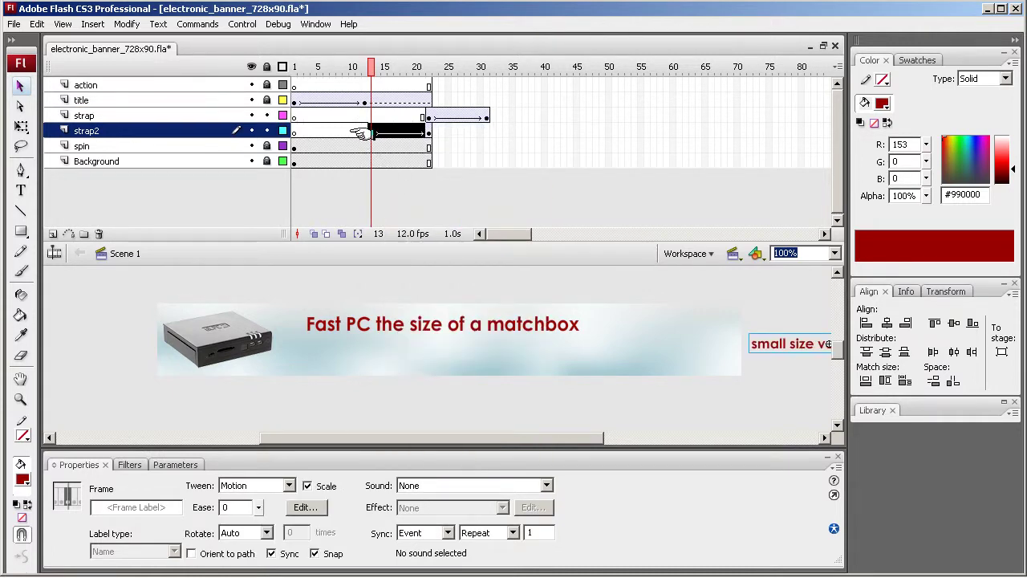
pyautogui.moveTo(369, 132); pyautogui.dragTo(445, 131)
pyautogui.click(461, 131)
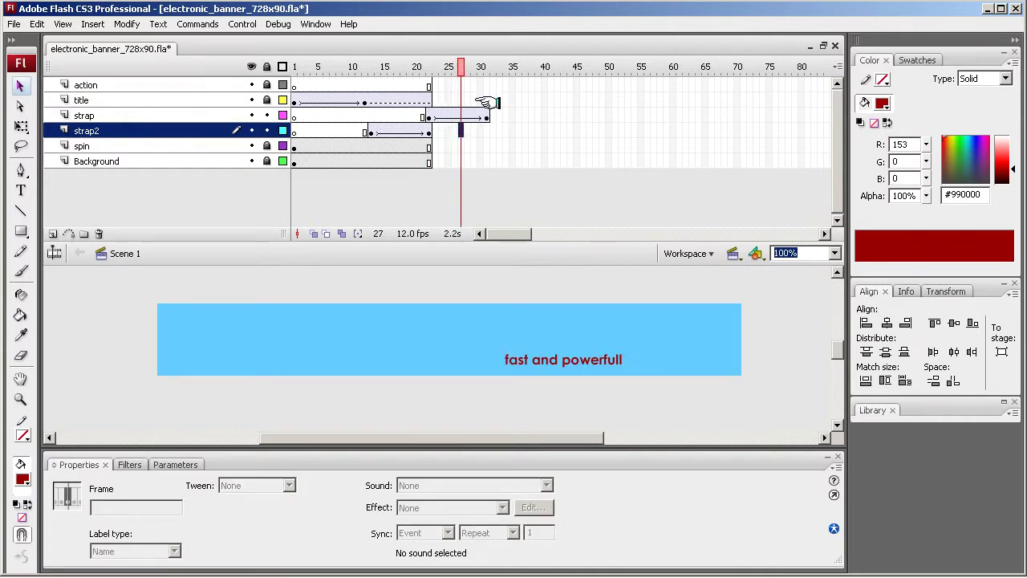
pyautogui.moveTo(477, 101); pyautogui.dragTo(482, 87)
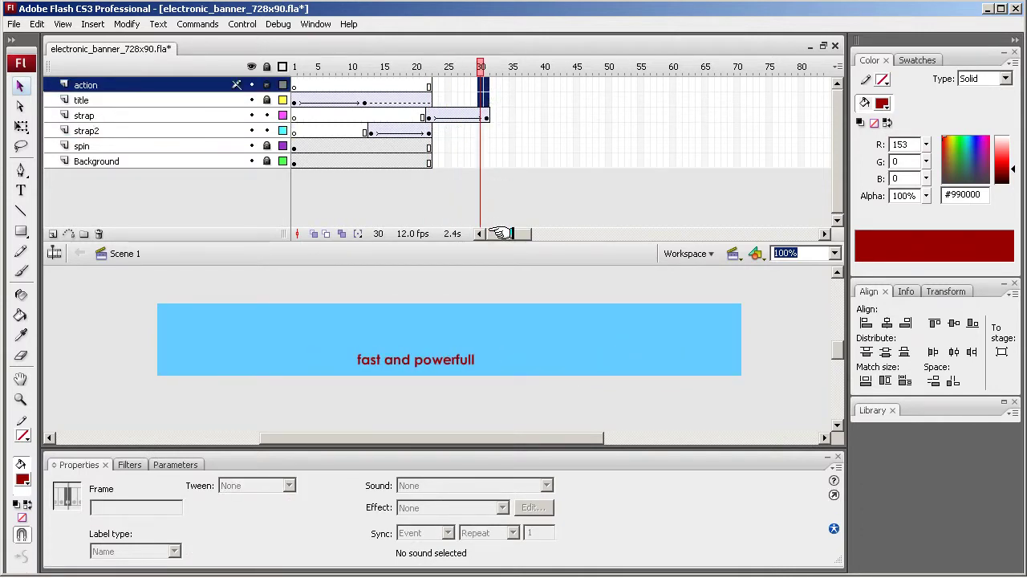
# Insert frames at frame 55 on all layers, then play the banner from frame 1.
pyautogui.moveTo(498, 233); pyautogui.dragTo(516, 232)
pyautogui.click(351, 115)
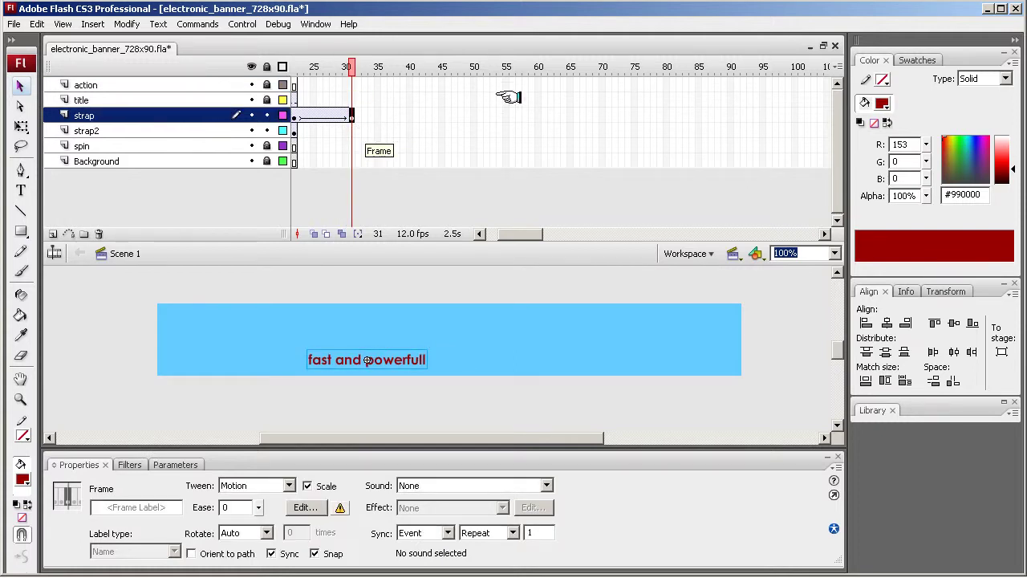
pyautogui.moveTo(506, 80); pyautogui.dragTo(506, 161)
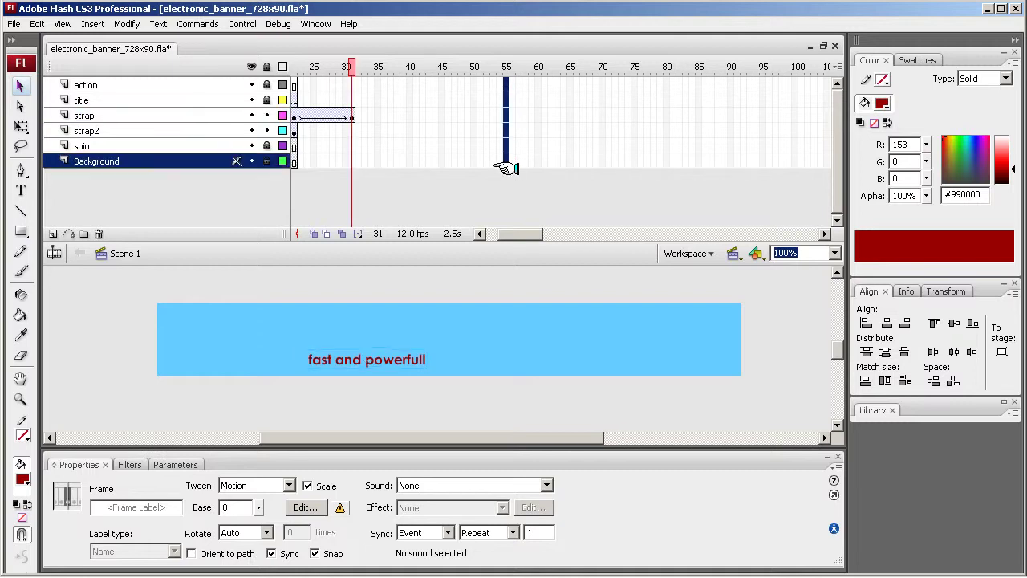
pyautogui.rightClick(507, 157)
pyautogui.click(524, 197)
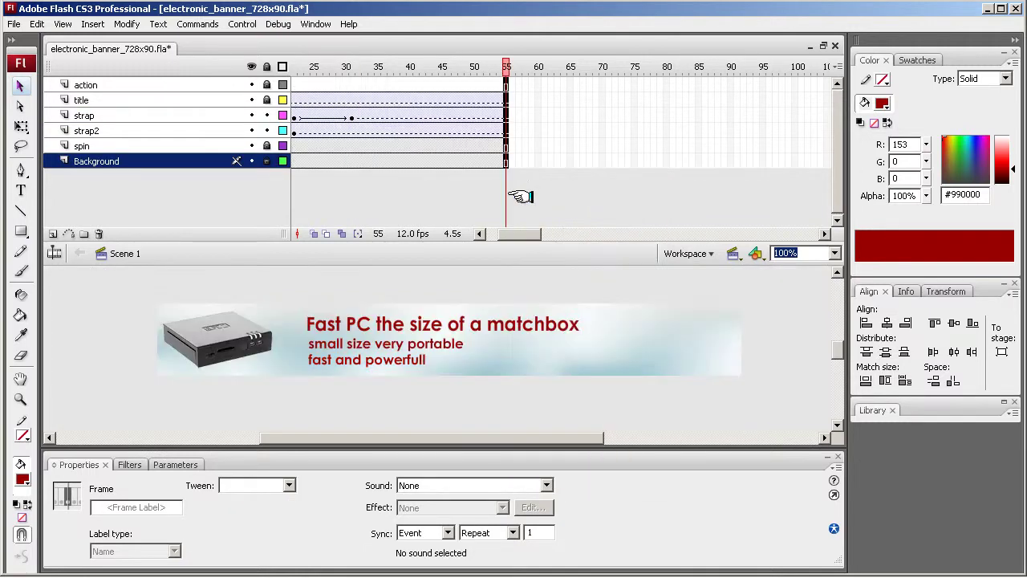
pyautogui.moveTo(514, 232); pyautogui.dragTo(498, 232)
pyautogui.click(301, 118)
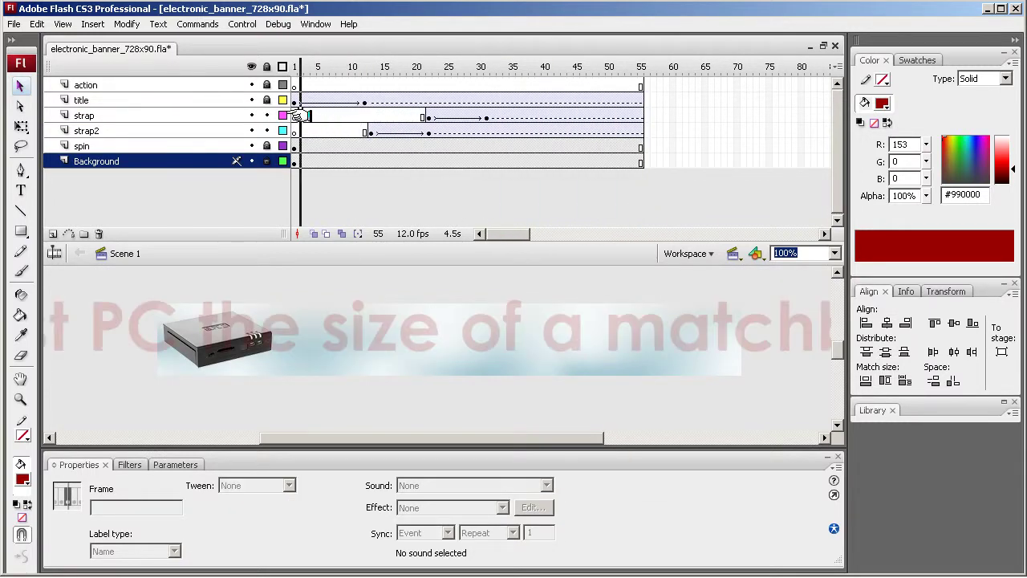
pyautogui.press('Return')
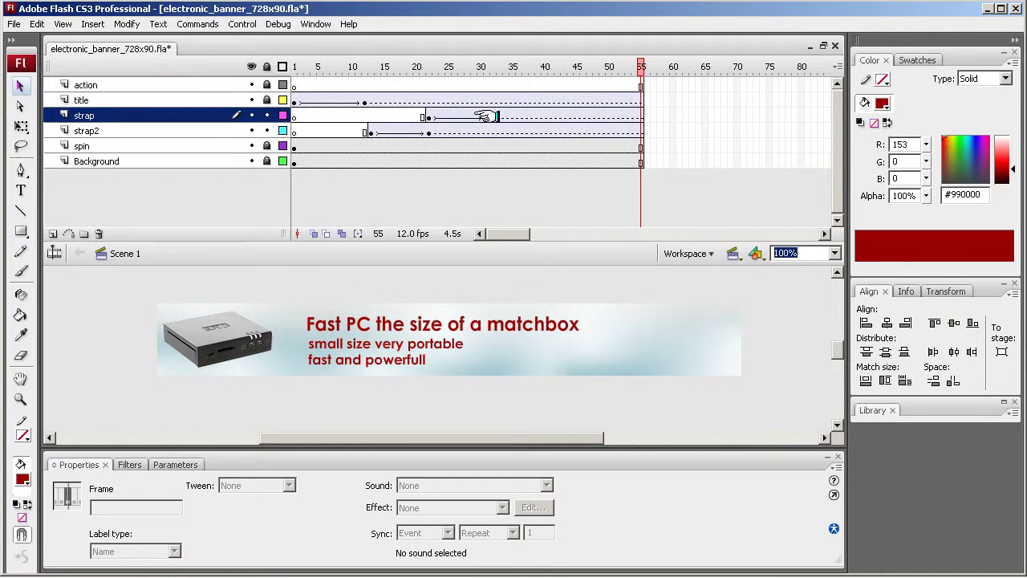
# Copy the strap layer's tween frames 22–30.
pyautogui.click(626, 116)
pyautogui.moveTo(402, 114); pyautogui.dragTo(486, 116)
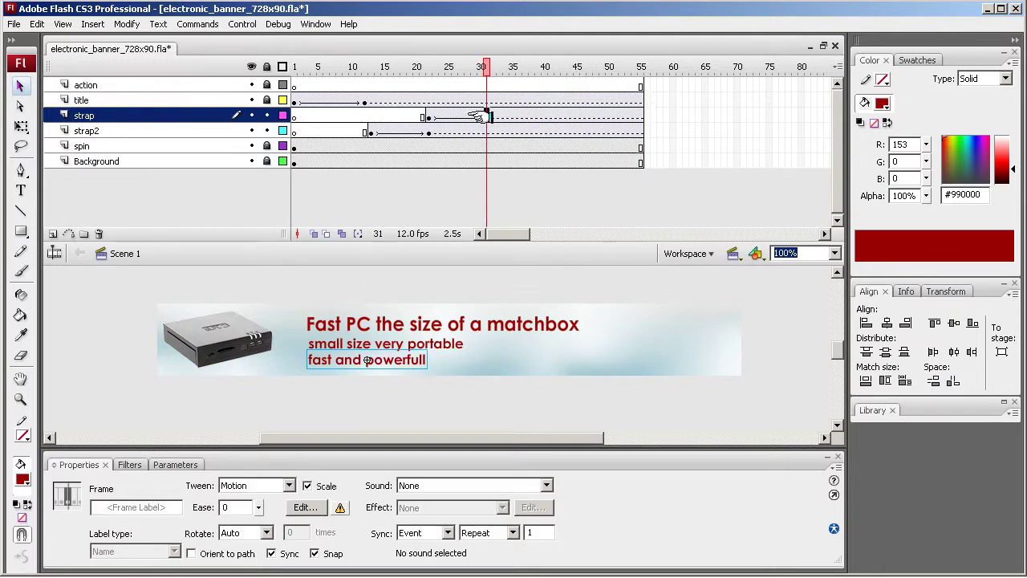
pyautogui.click(638, 115)
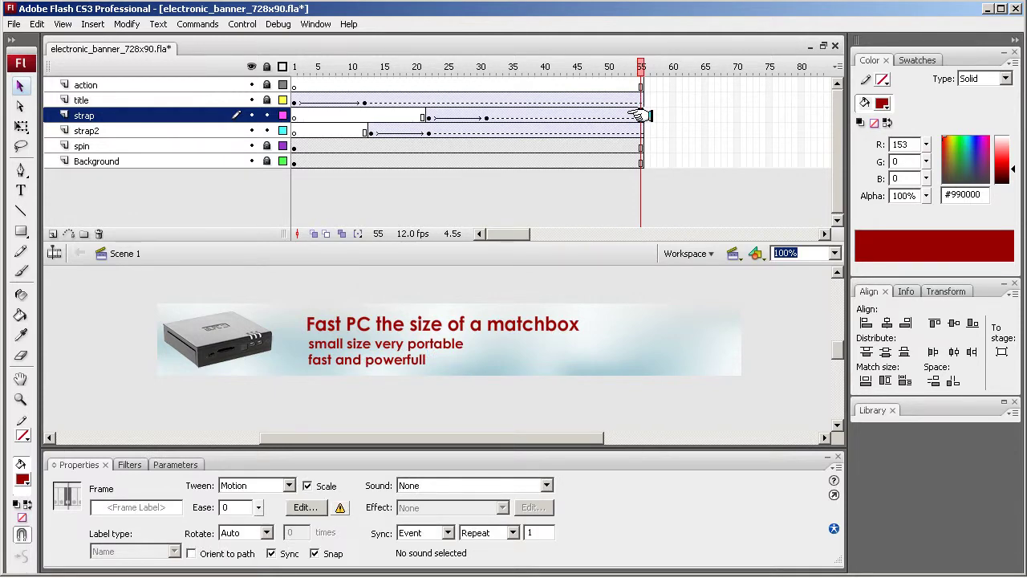
pyautogui.click(638, 115)
pyautogui.click(640, 131)
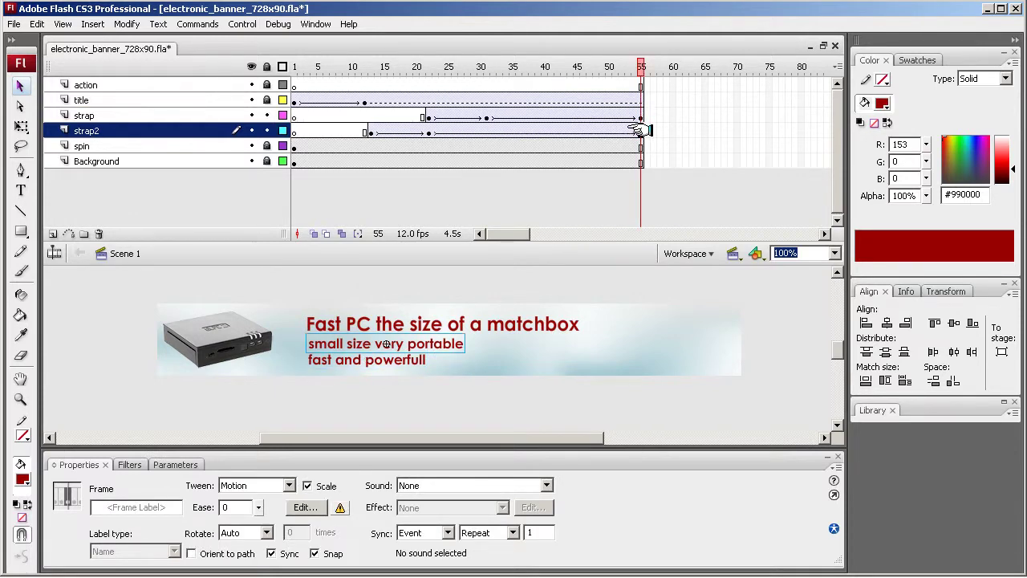
pyautogui.click(486, 118)
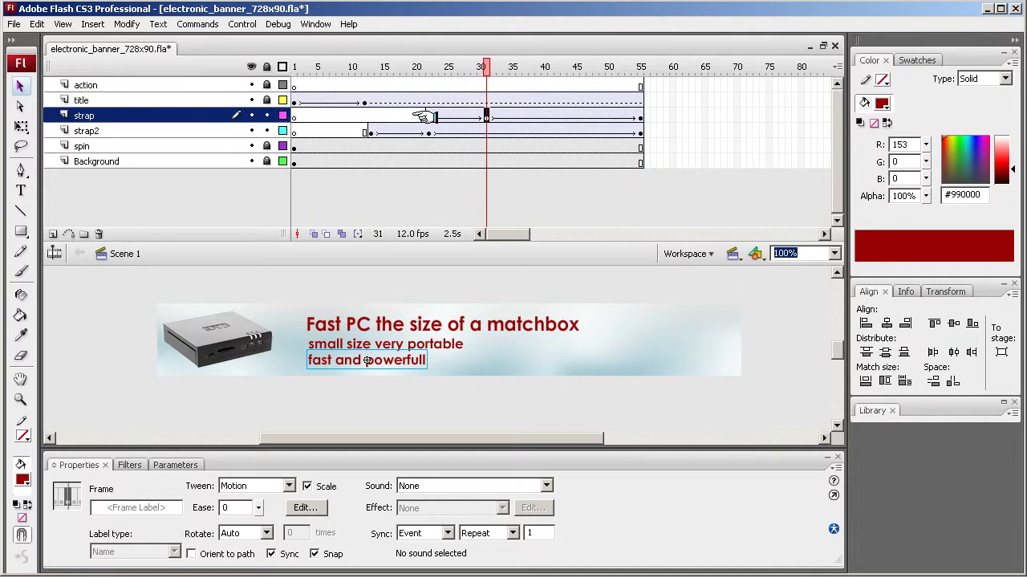
pyautogui.moveTo(428, 118); pyautogui.dragTo(482, 118)
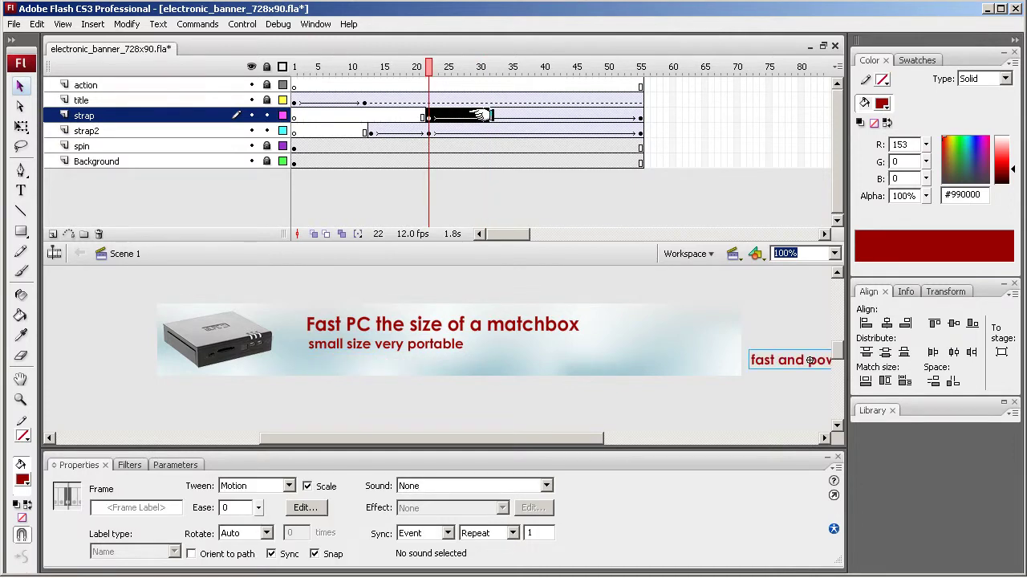
pyautogui.rightClick(455, 117)
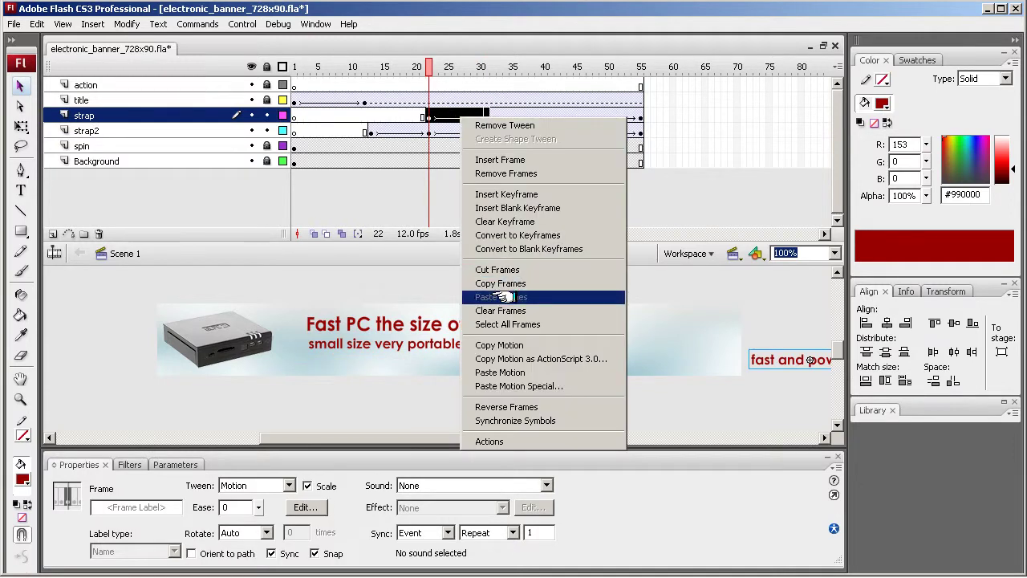
pyautogui.click(481, 285)
# Paste the strap frames at frame 55 and reverse the pasted frames 55–64.
pyautogui.click(641, 118)
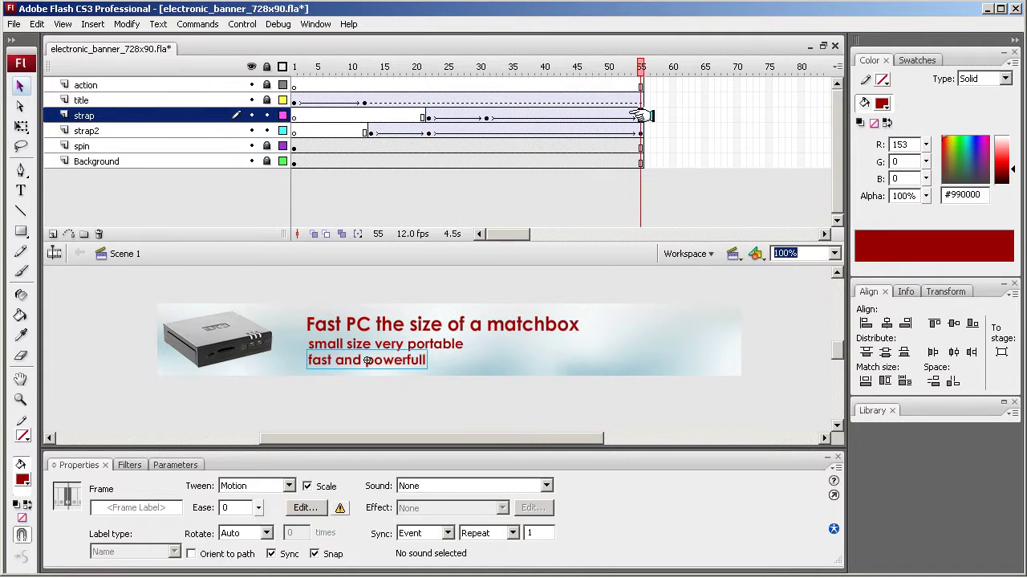
pyautogui.rightClick(641, 118)
pyautogui.click(685, 297)
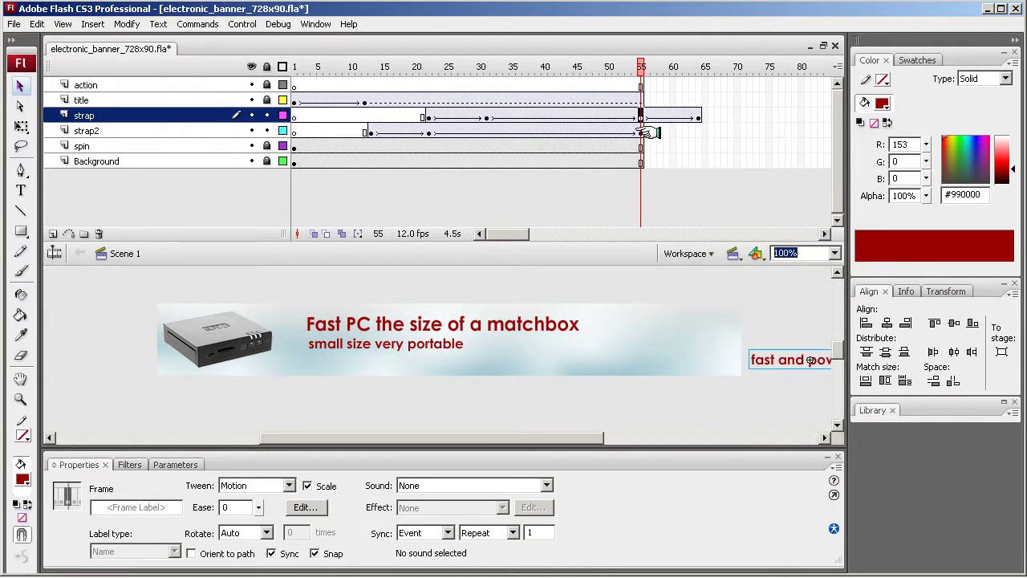
pyautogui.moveTo(695, 118); pyautogui.dragTo(652, 117)
pyautogui.rightClick(652, 117)
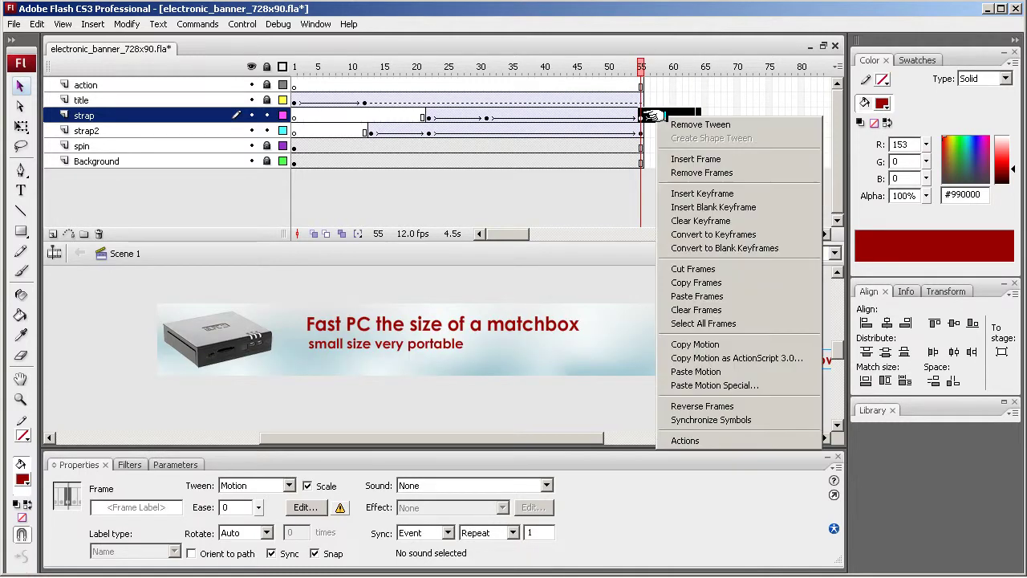
pyautogui.click(702, 405)
# Copy strap2's animation frames 13–21.
pyautogui.click(427, 133)
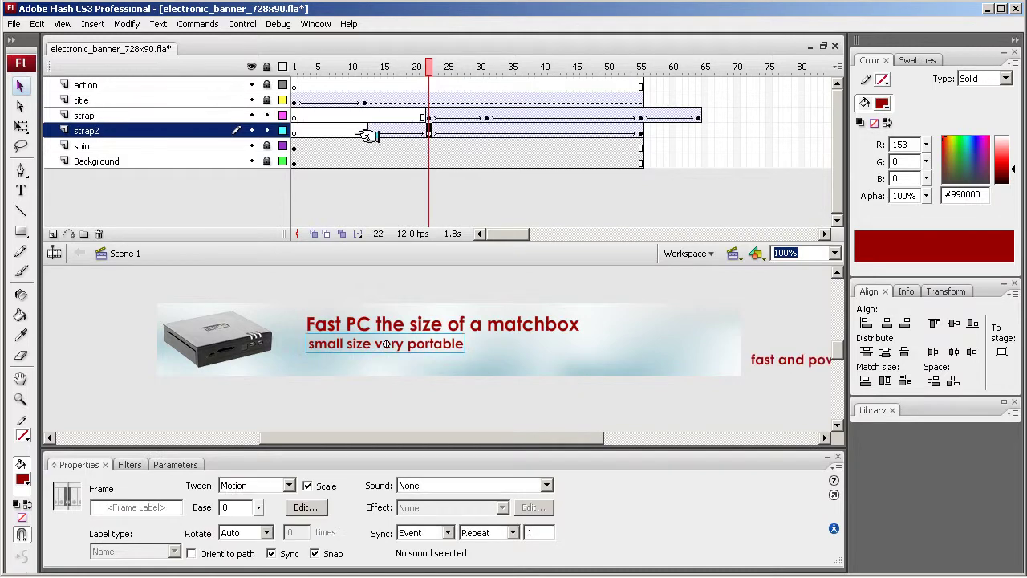
pyautogui.moveTo(359, 135); pyautogui.dragTo(363, 133)
pyautogui.rightClick(419, 131)
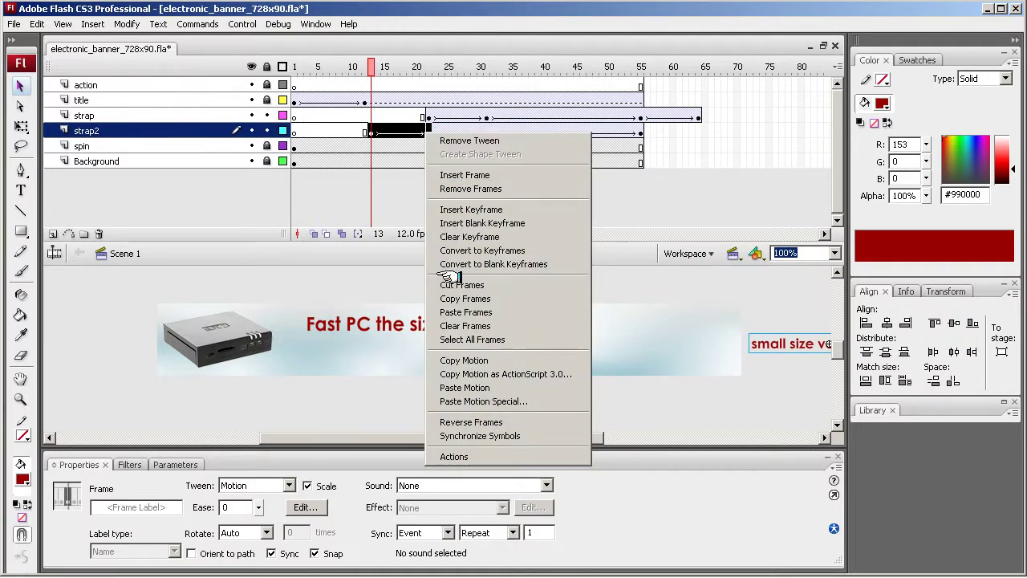
pyautogui.click(462, 296)
# Paste strap2's frames at frame 55 and reverse the pasted frames 56–64.
pyautogui.click(640, 134)
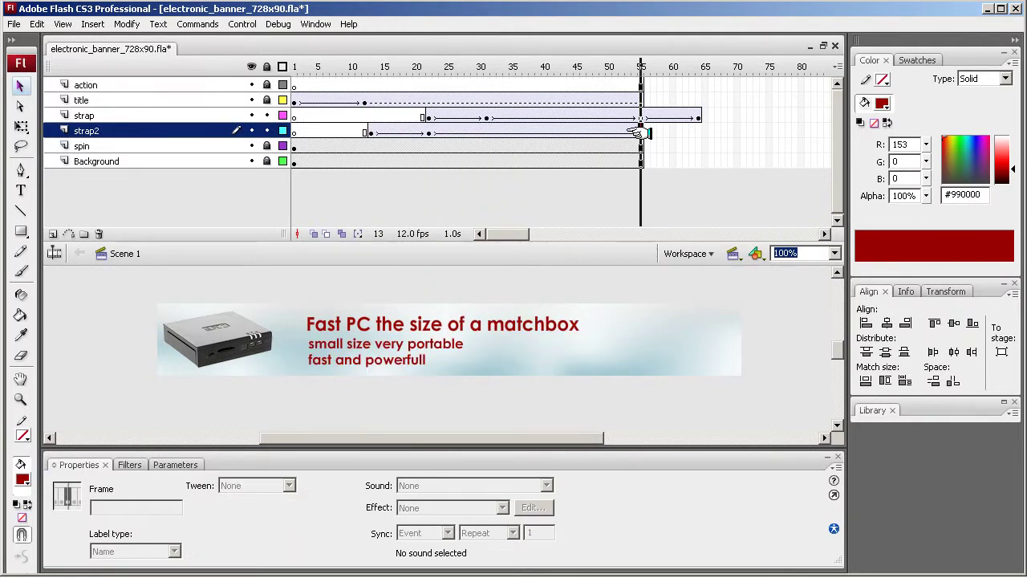
pyautogui.rightClick(640, 133)
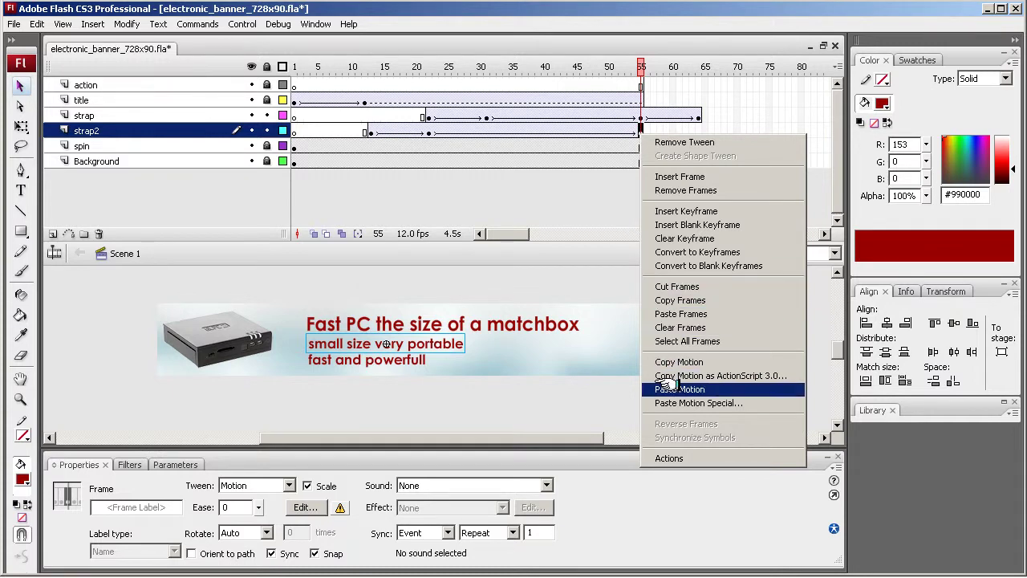
pyautogui.click(679, 313)
pyautogui.click(698, 131)
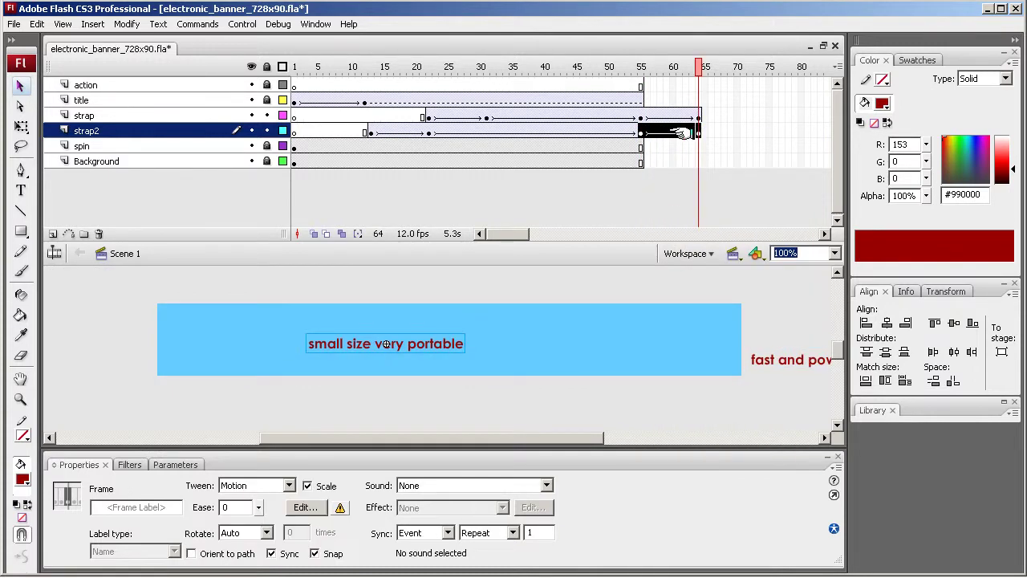
pyautogui.rightClick(684, 134)
pyautogui.click(710, 423)
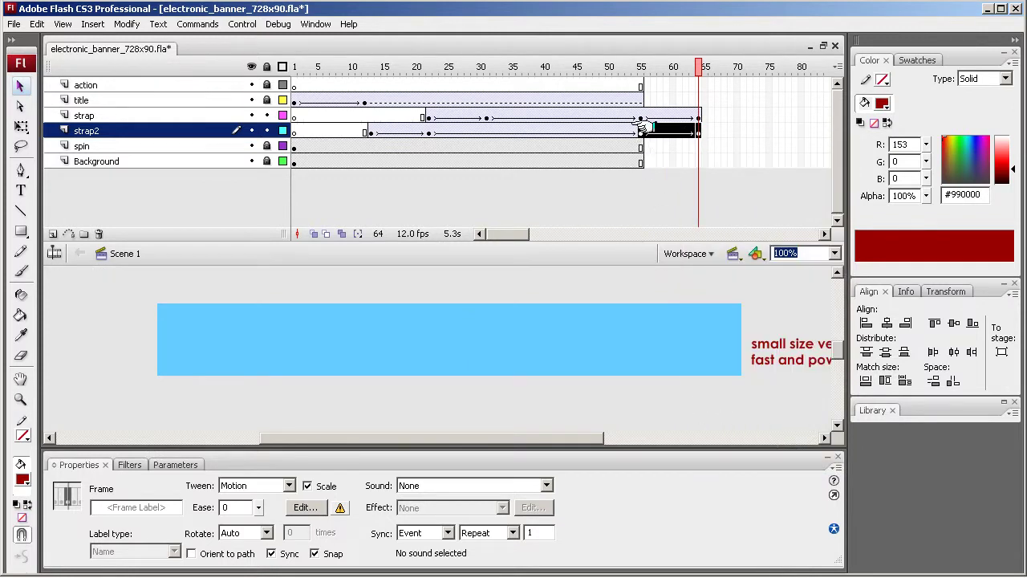
pyautogui.click(642, 116)
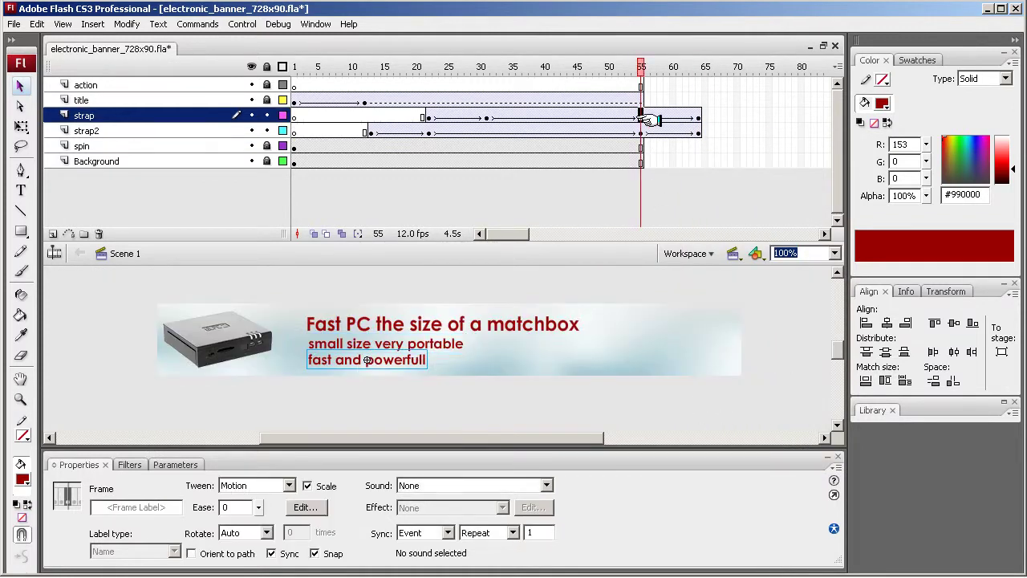
# Scrub the strap layer's animation from frame 23 to 31.
pyautogui.click(647, 115)
pyautogui.click(426, 116)
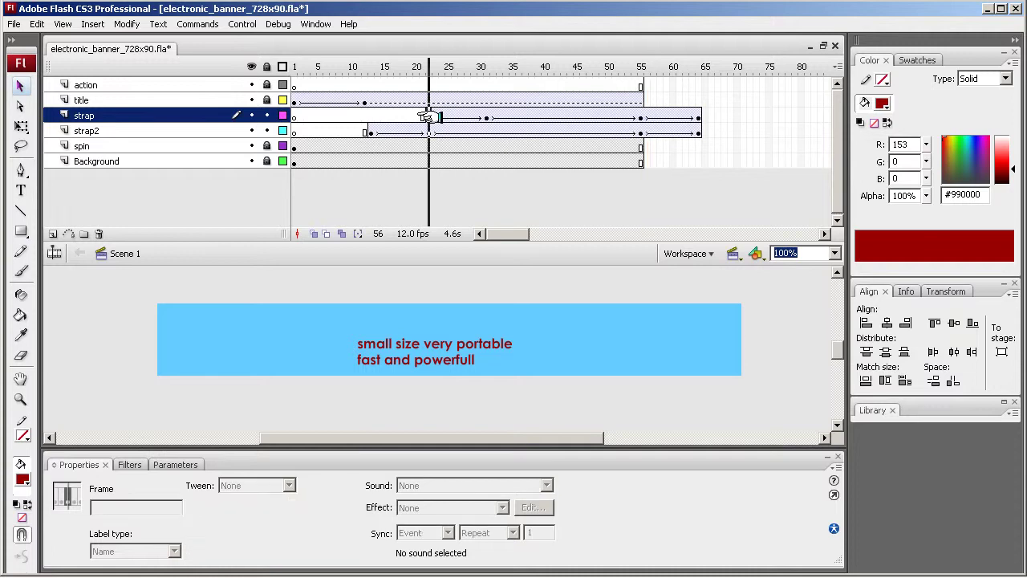
pyautogui.click(446, 115)
pyautogui.moveTo(445, 116); pyautogui.dragTo(484, 116)
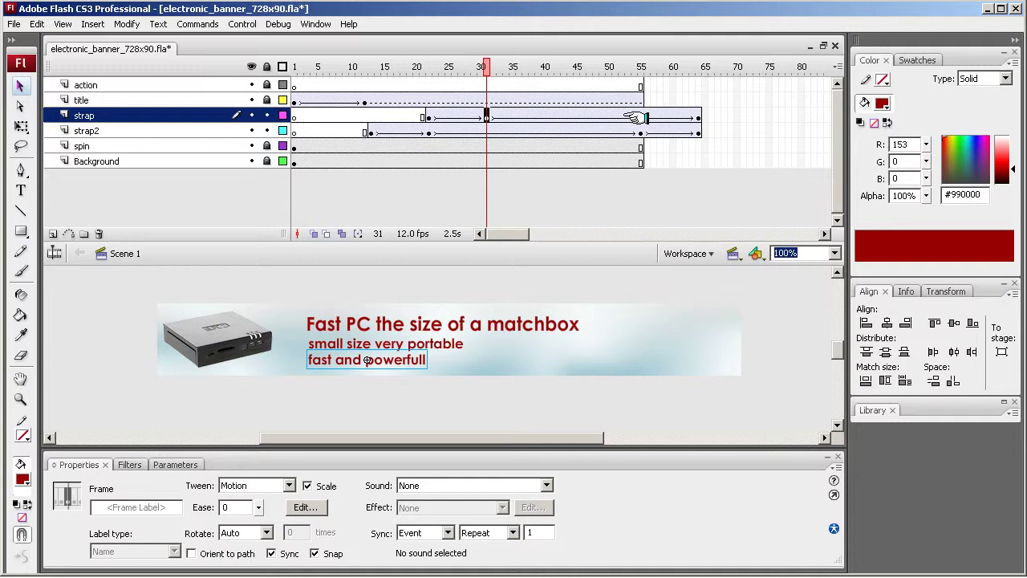
# Insert a frame at strap frame 52 and drag the strap layer's end frames to frame 73.
pyautogui.click(622, 116)
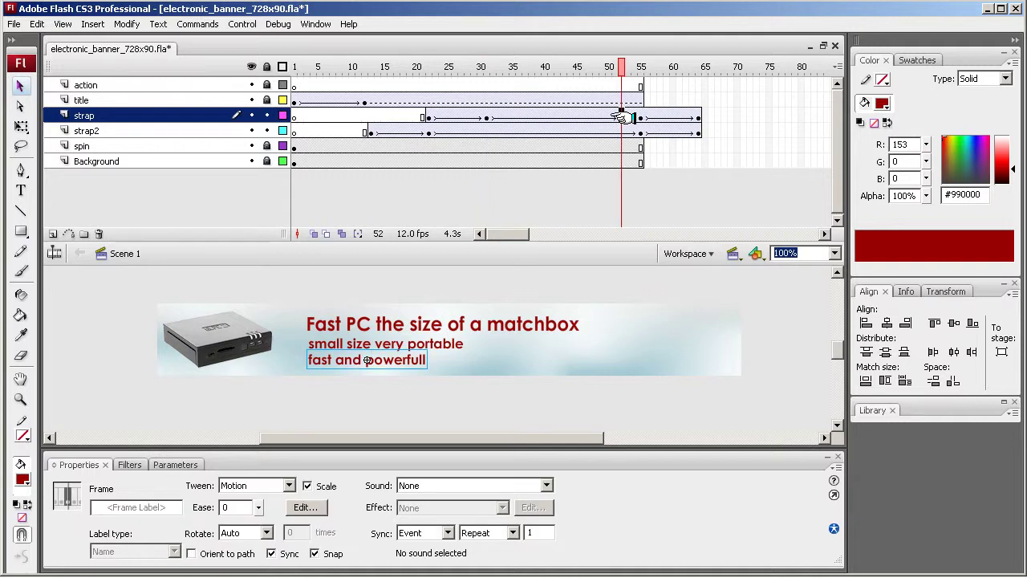
pyautogui.rightClick(619, 117)
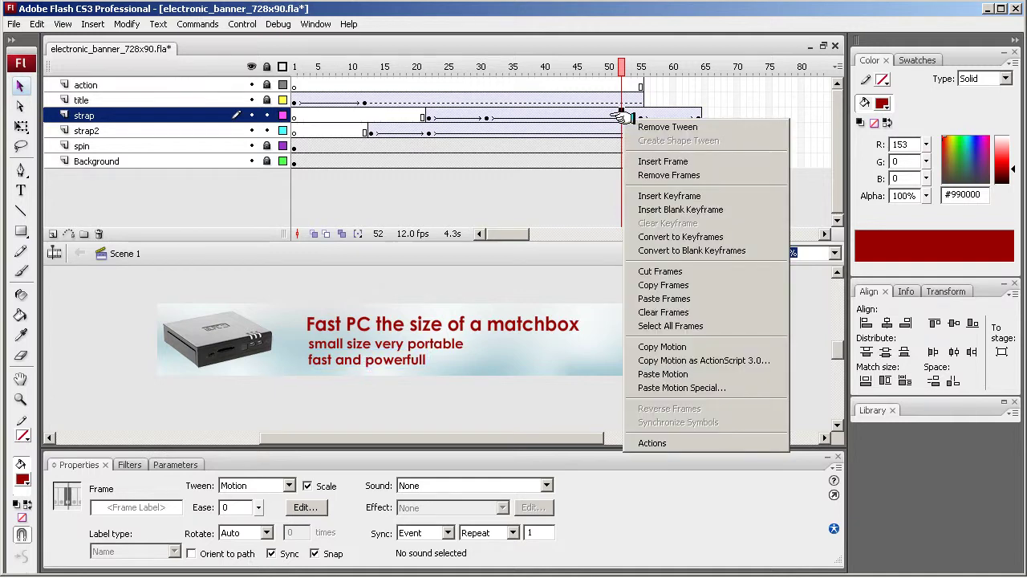
pyautogui.click(642, 161)
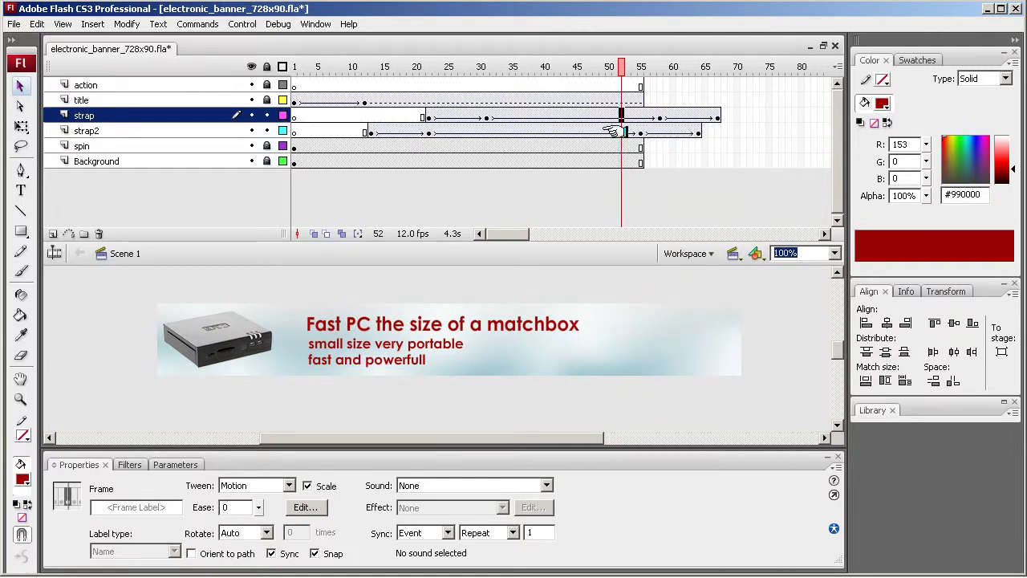
pyautogui.moveTo(611, 131); pyautogui.dragTo(756, 139)
pyautogui.click(698, 133)
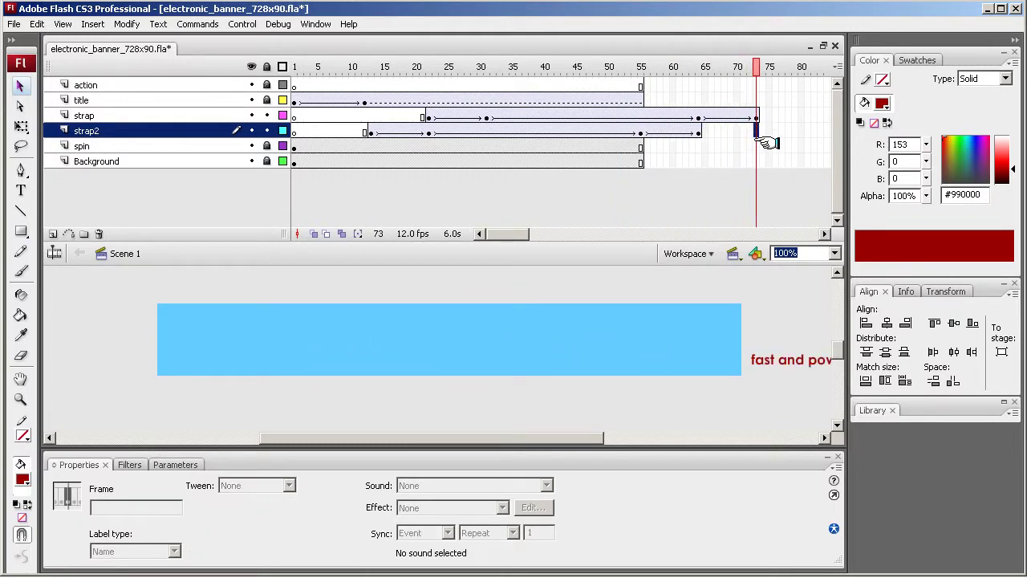
# Extend the action, title, spin and Background layers to frame 73 with F5.
pyautogui.click(755, 85)
pyautogui.press('F5')
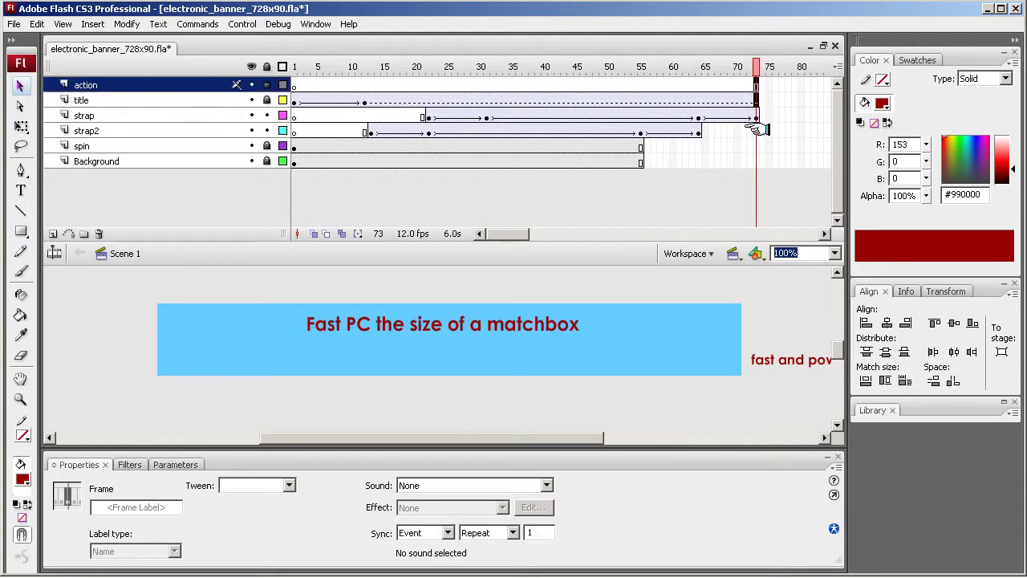
pyautogui.click(755, 131)
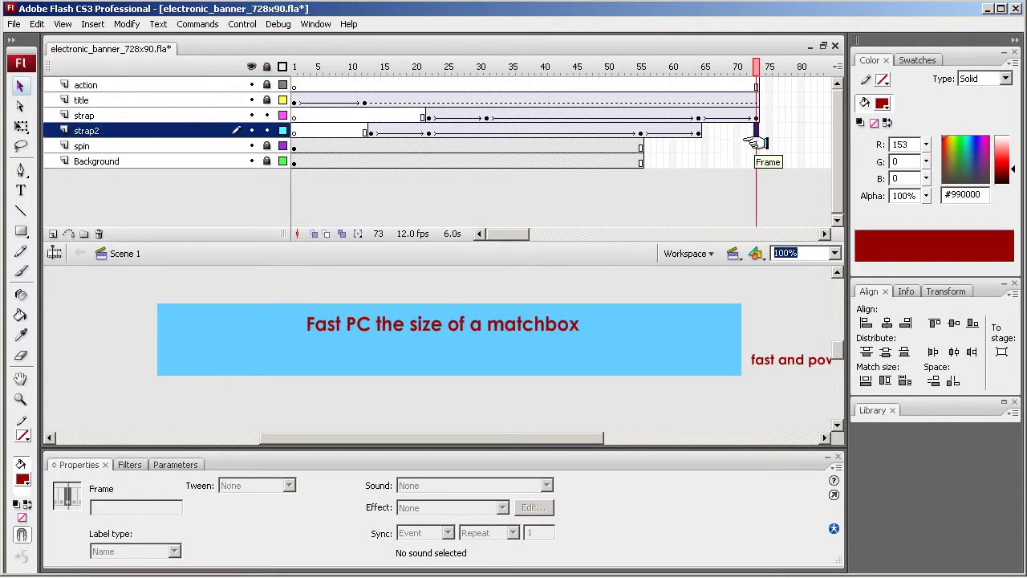
pyautogui.moveTo(756, 131); pyautogui.dragTo(751, 171)
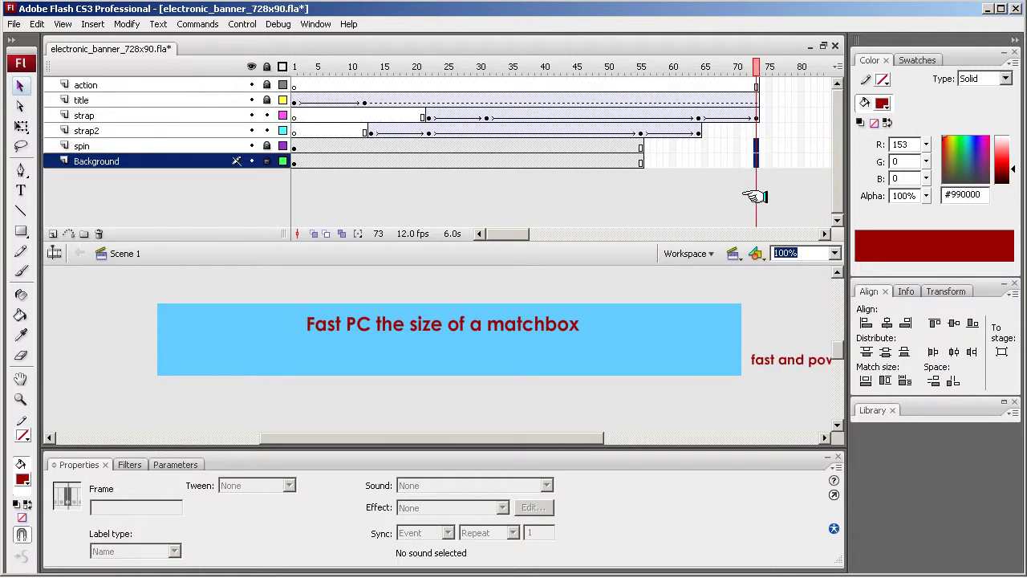
pyautogui.press('F5')
# Insert a keyframe at action frame 73, then scrub back to the title tween at frame 12.
pyautogui.click(755, 84)
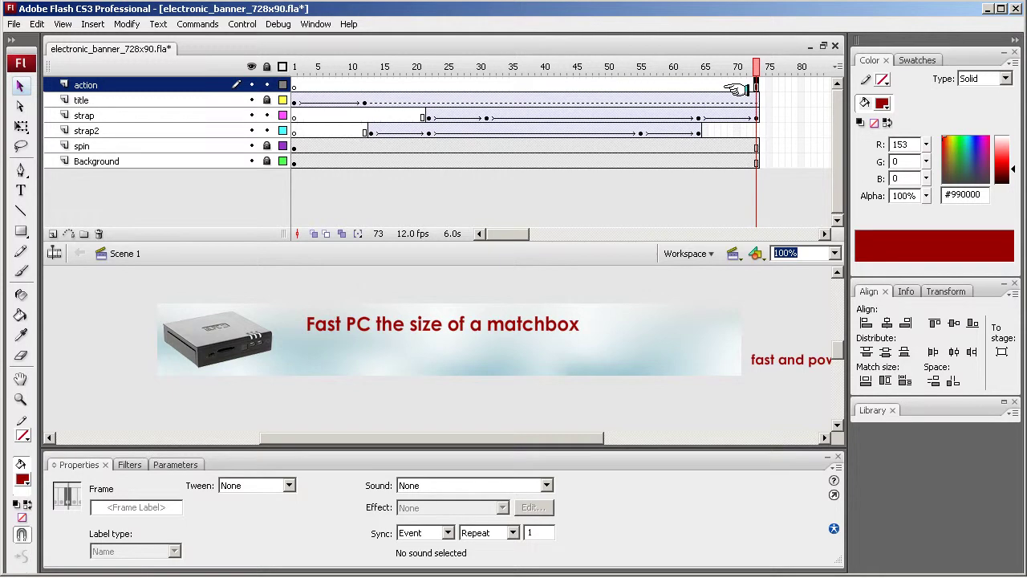
pyautogui.rightClick(754, 84)
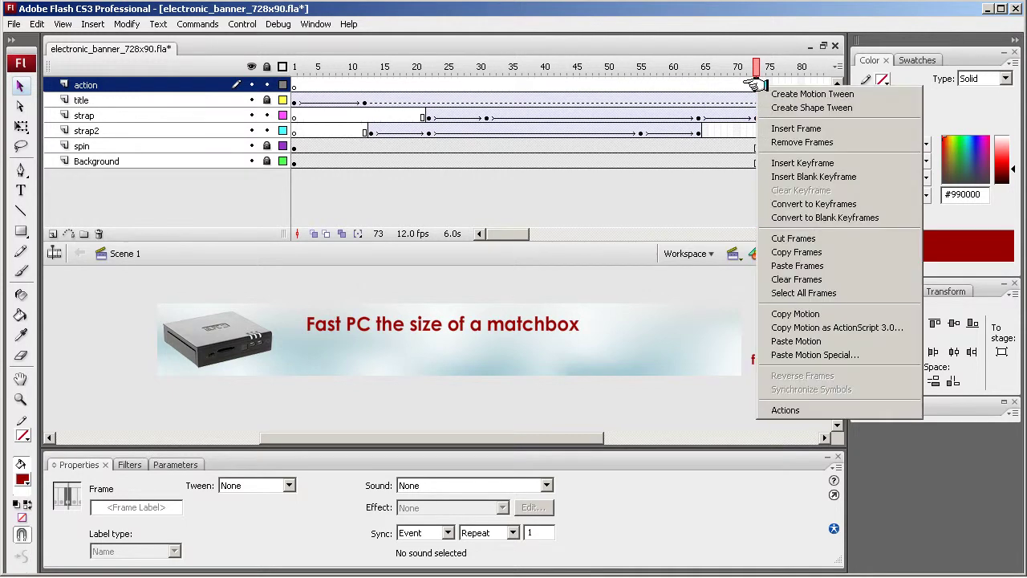
pyautogui.click(775, 163)
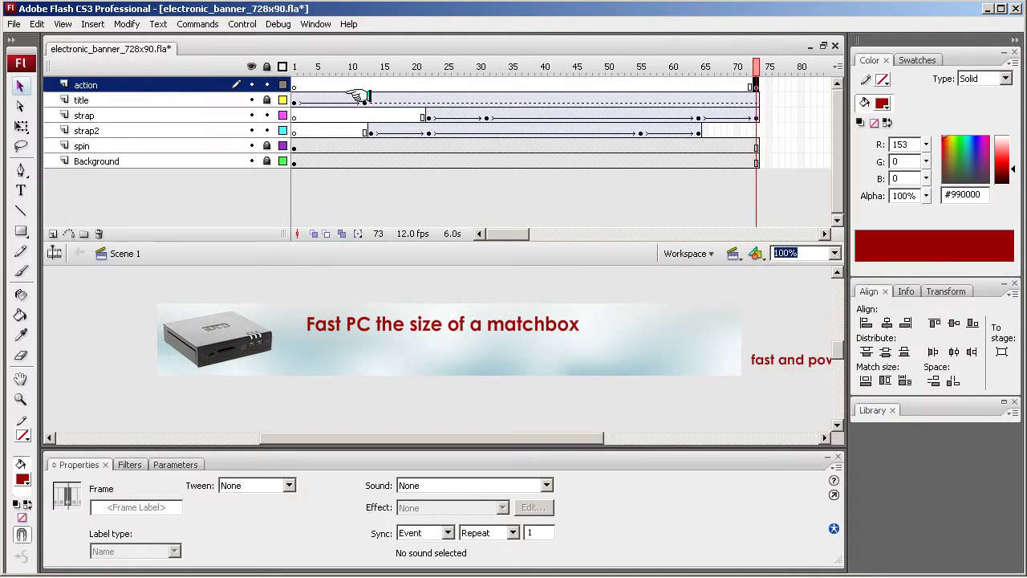
pyautogui.moveTo(378, 108); pyautogui.dragTo(753, 110)
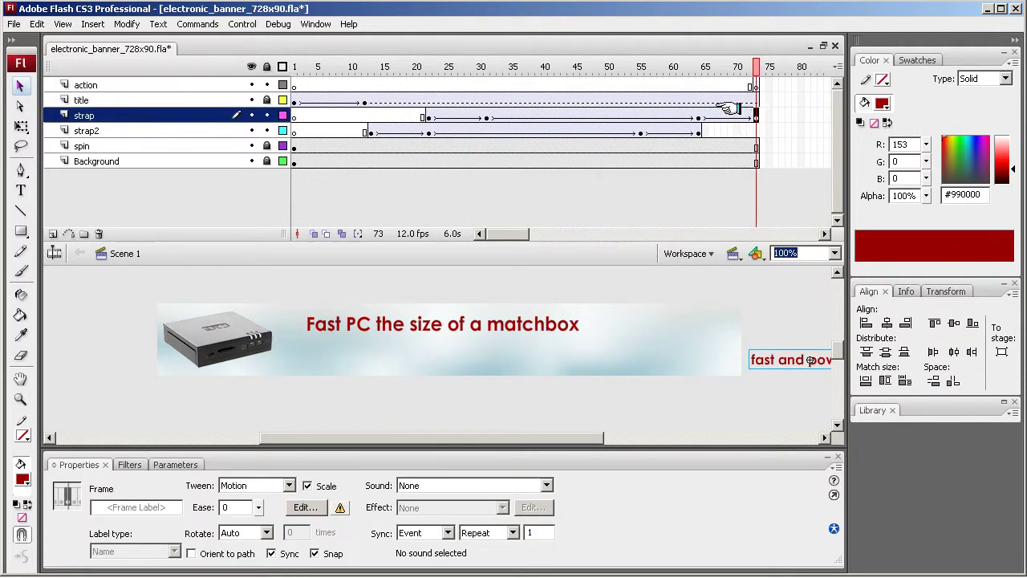
pyautogui.click(364, 102)
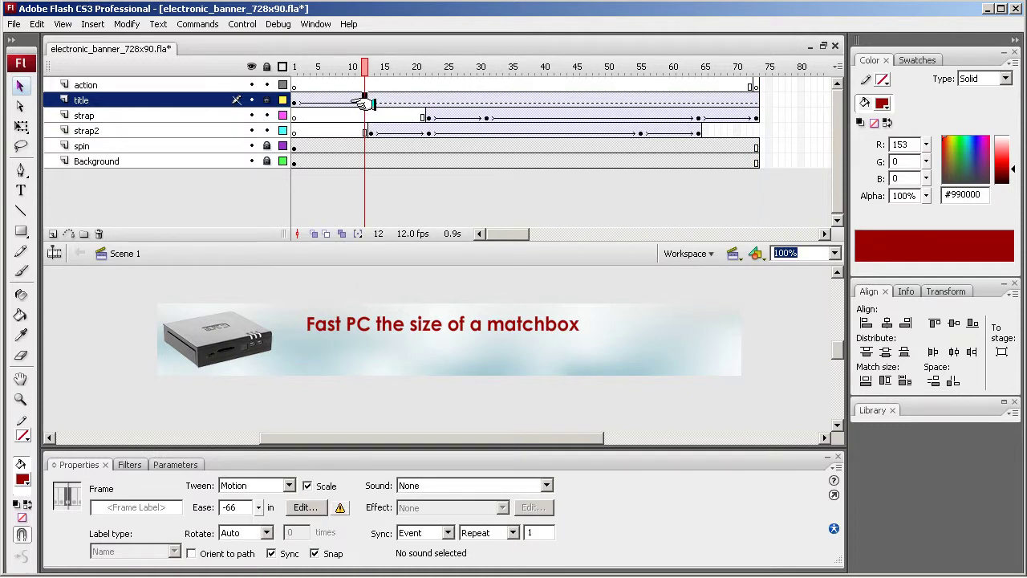
# Add a goto action with Frame 12 on action frame 73, giving gotoAndPlay(12).
pyautogui.click(755, 86)
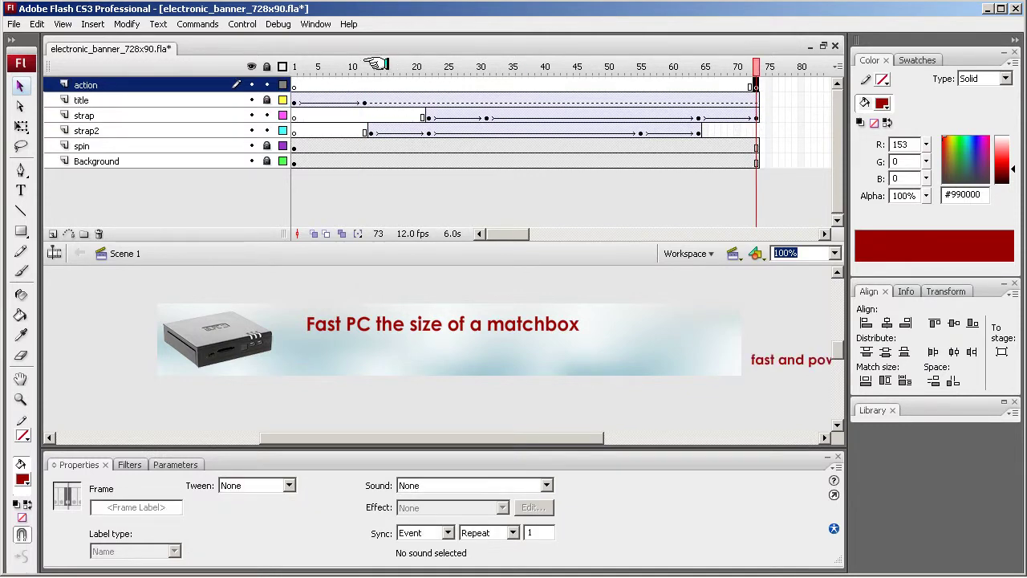
pyautogui.click(316, 23)
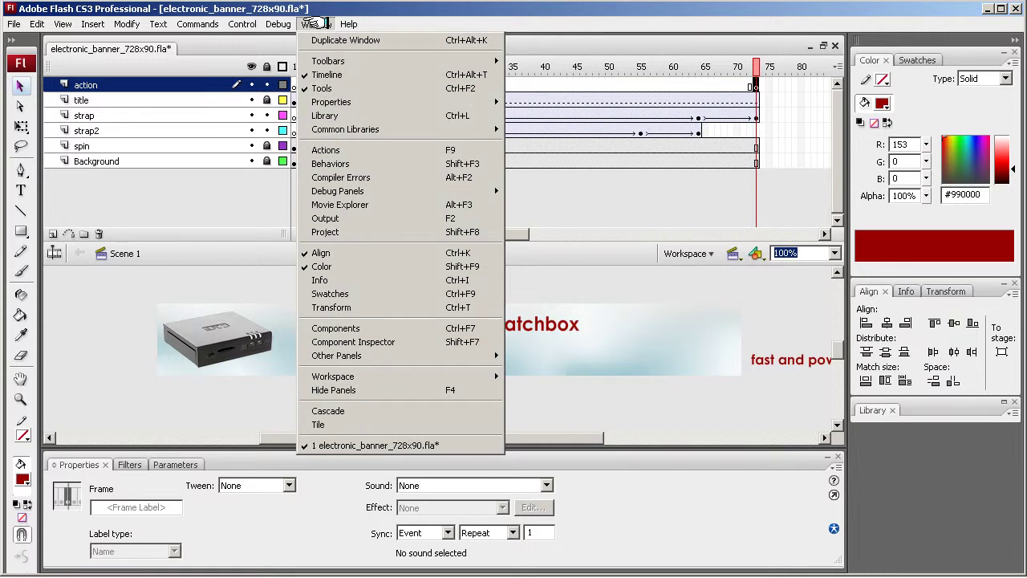
pyautogui.click(357, 152)
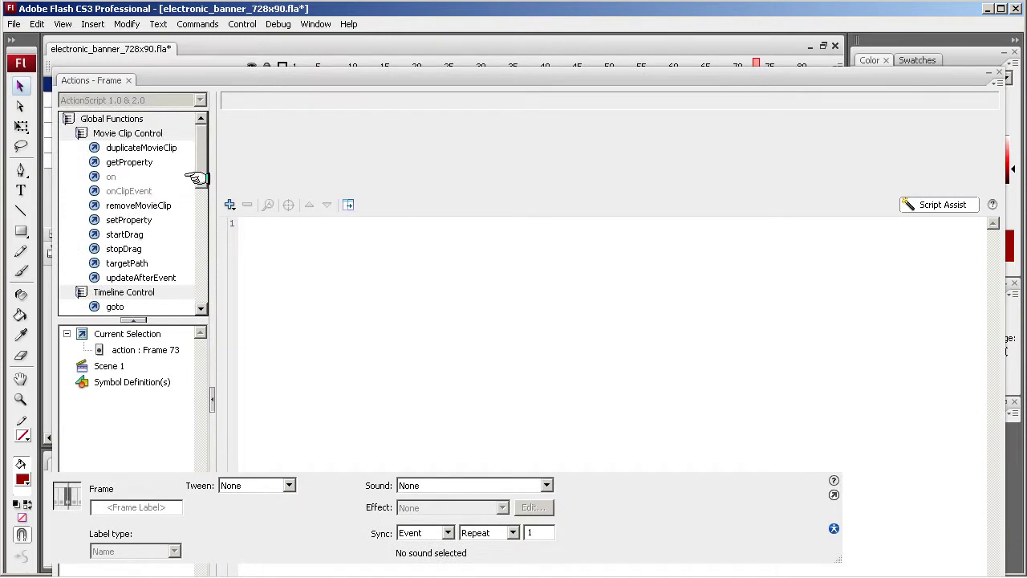
pyautogui.moveTo(197, 178); pyautogui.dragTo(202, 197)
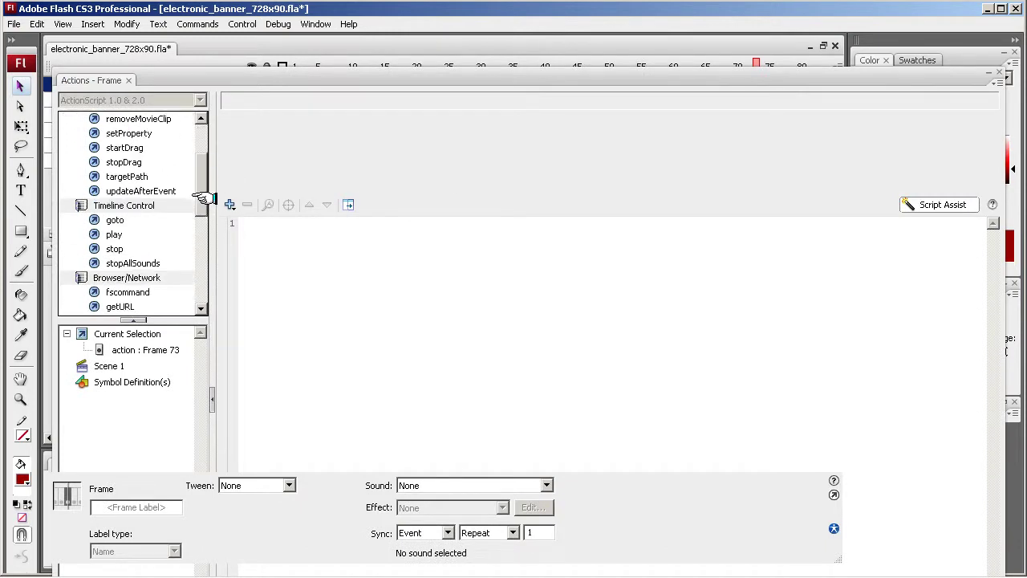
pyautogui.doubleClick(117, 220)
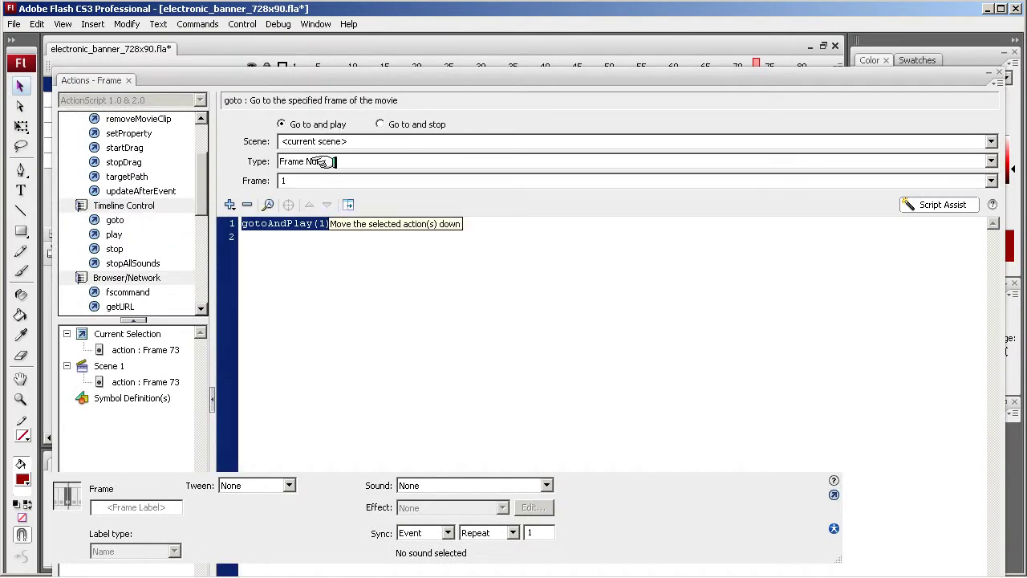
pyautogui.click(282, 182)
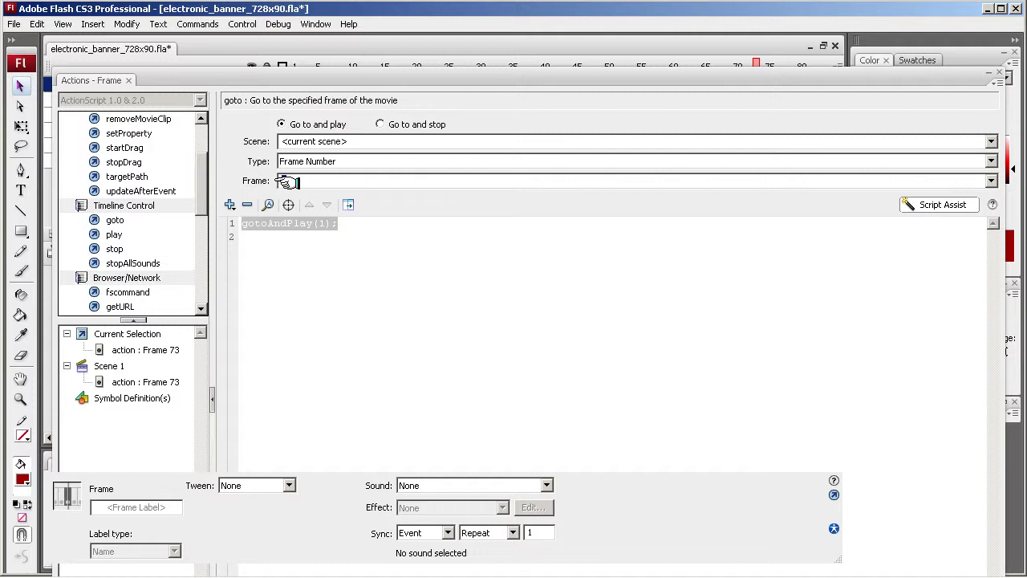
pyautogui.write('12')
pyautogui.click(351, 233)
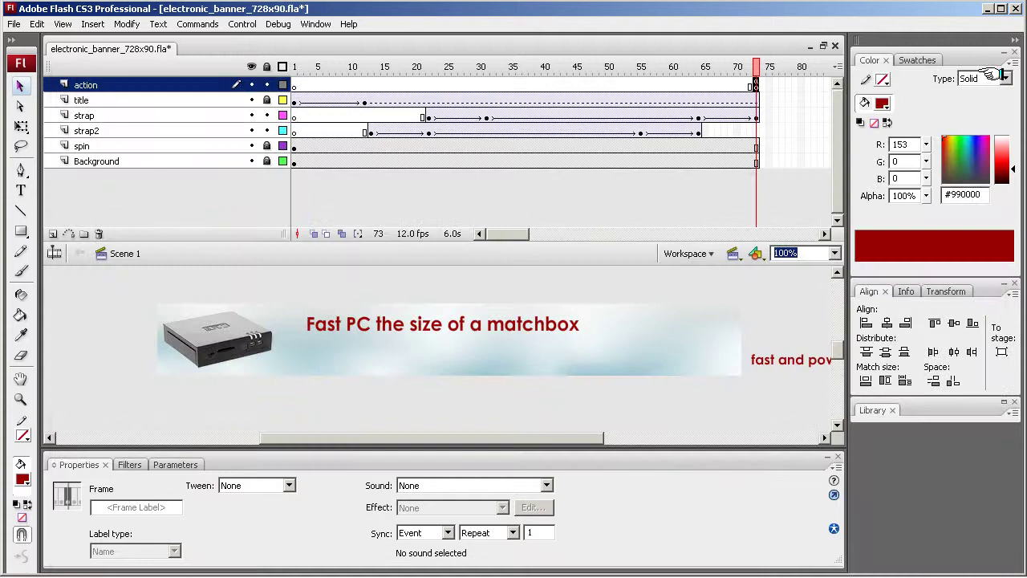
# Close the Actions panel and save the banner document.
pyautogui.click(999, 72)
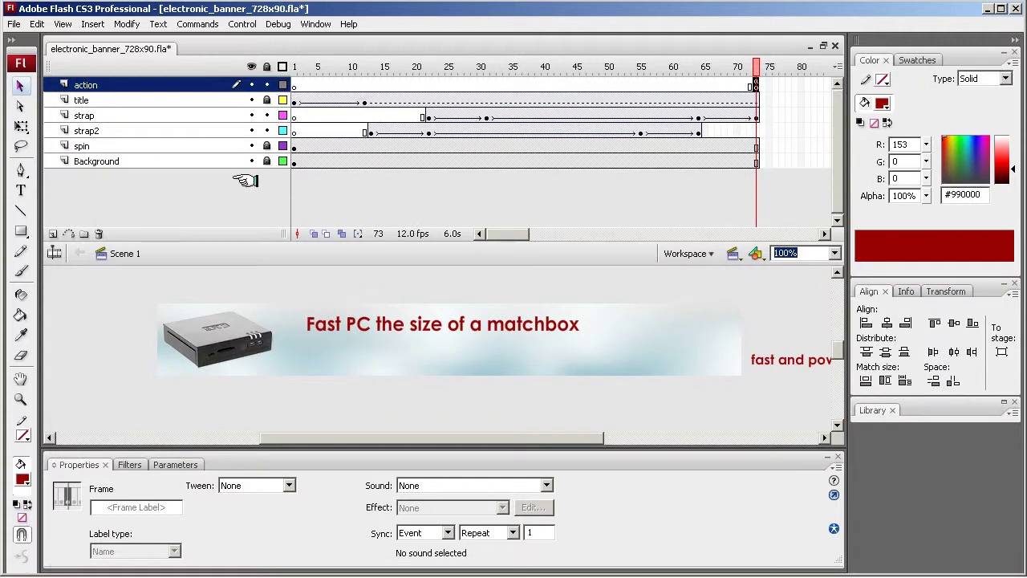
pyautogui.click(15, 24)
pyautogui.click(33, 143)
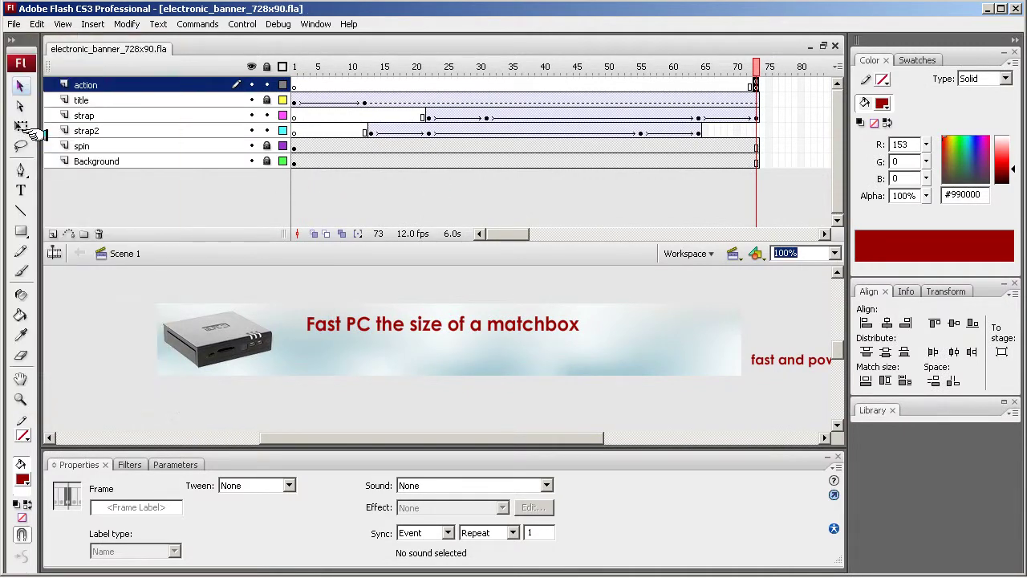
# Export the movie as electronic_banner_728x90.swf, replacing the old file, then open My Documents.
pyautogui.click(11, 22)
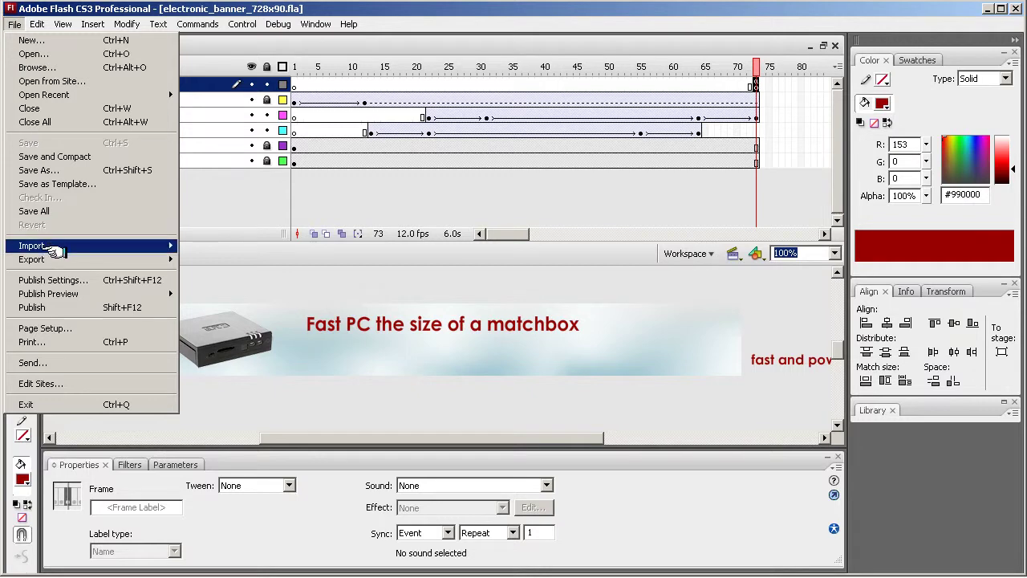
pyautogui.moveTo(55, 258)
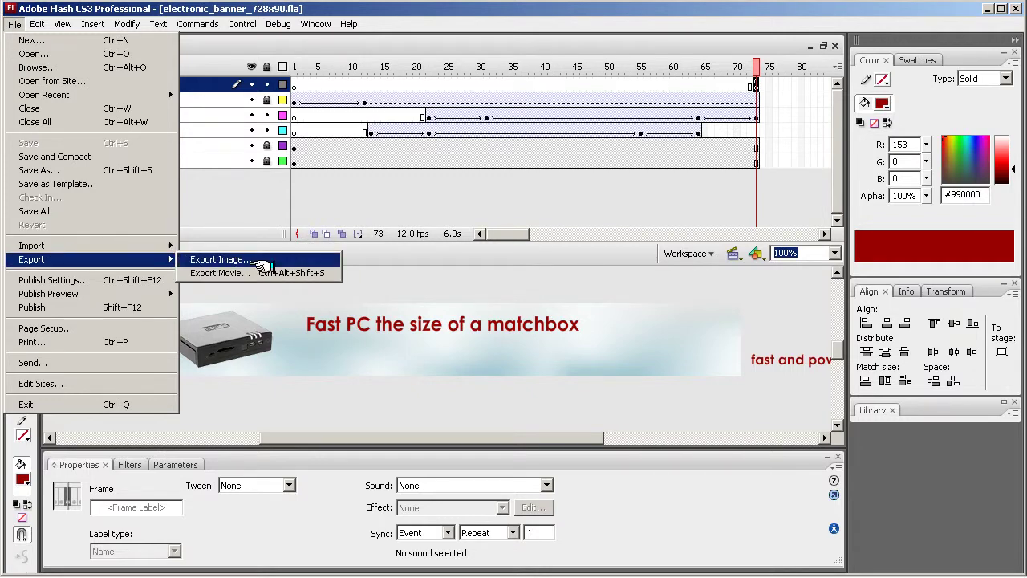
pyautogui.click(259, 273)
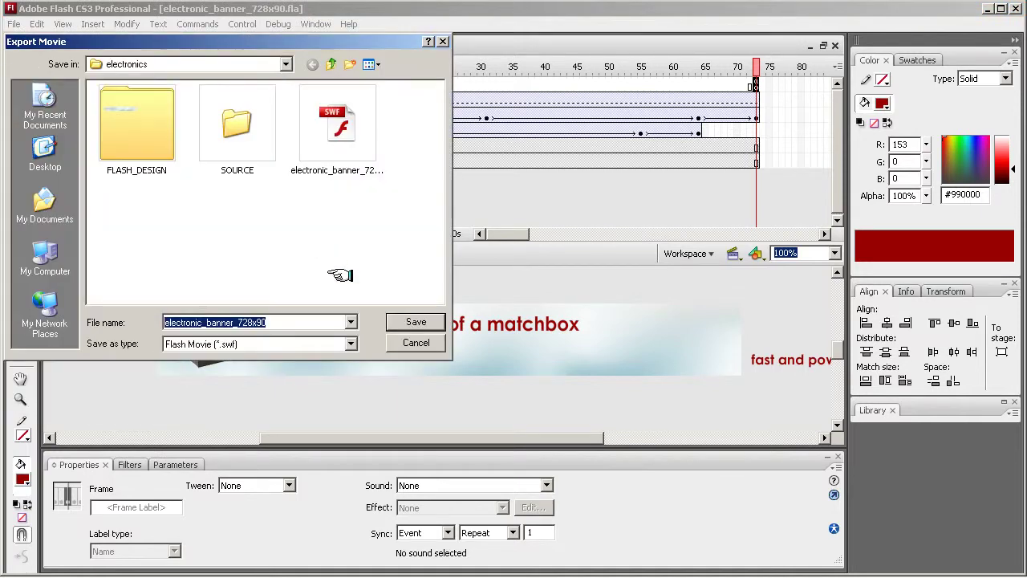
pyautogui.click(416, 321)
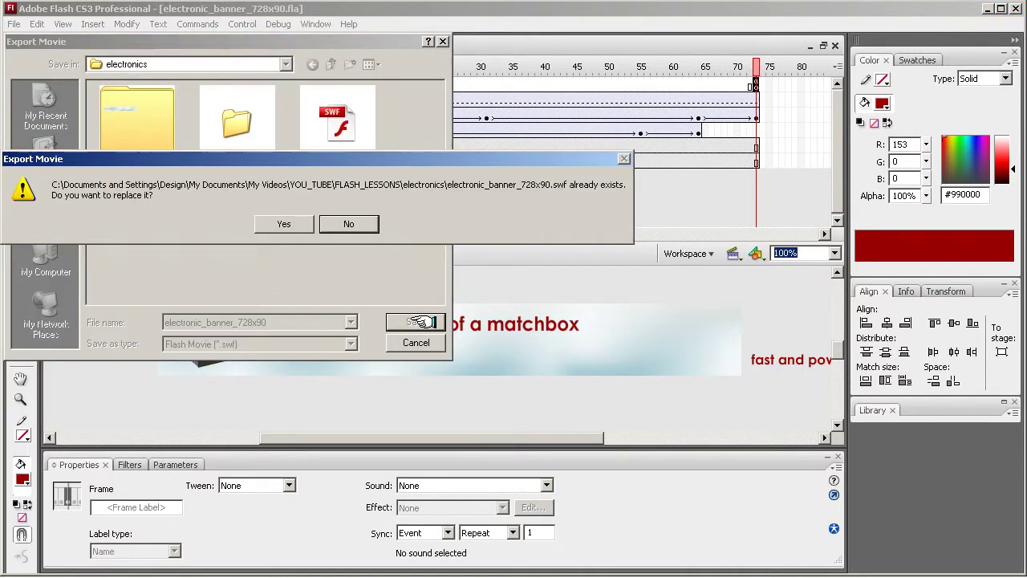
pyautogui.click(294, 230)
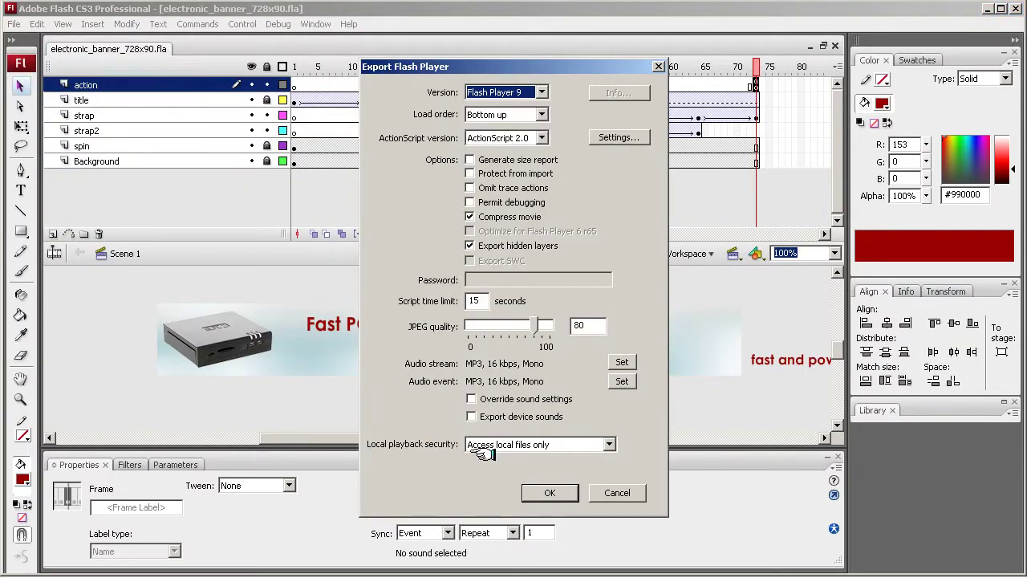
pyautogui.click(540, 501)
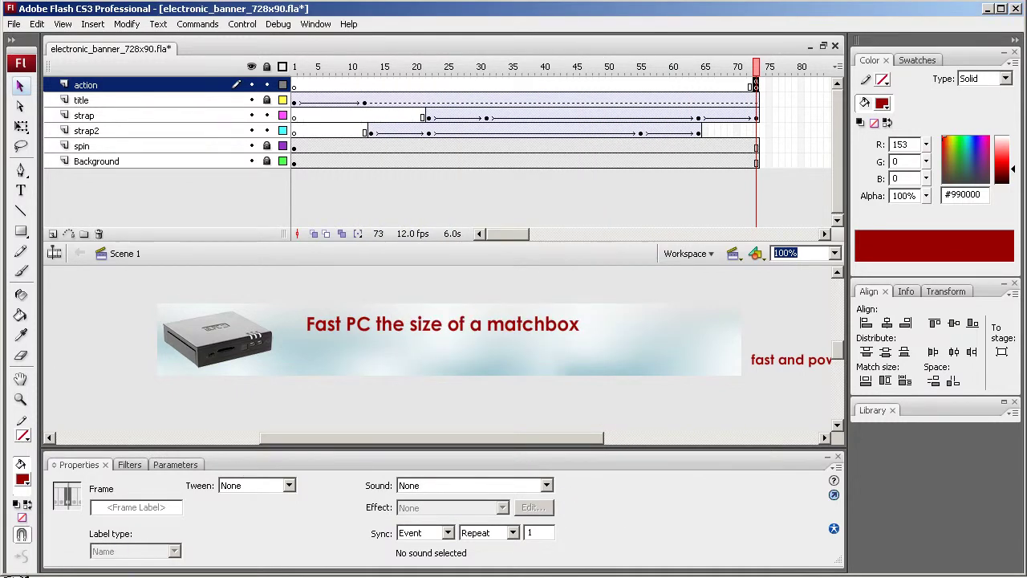
pyautogui.click(16, 576)
pyautogui.click(199, 138)
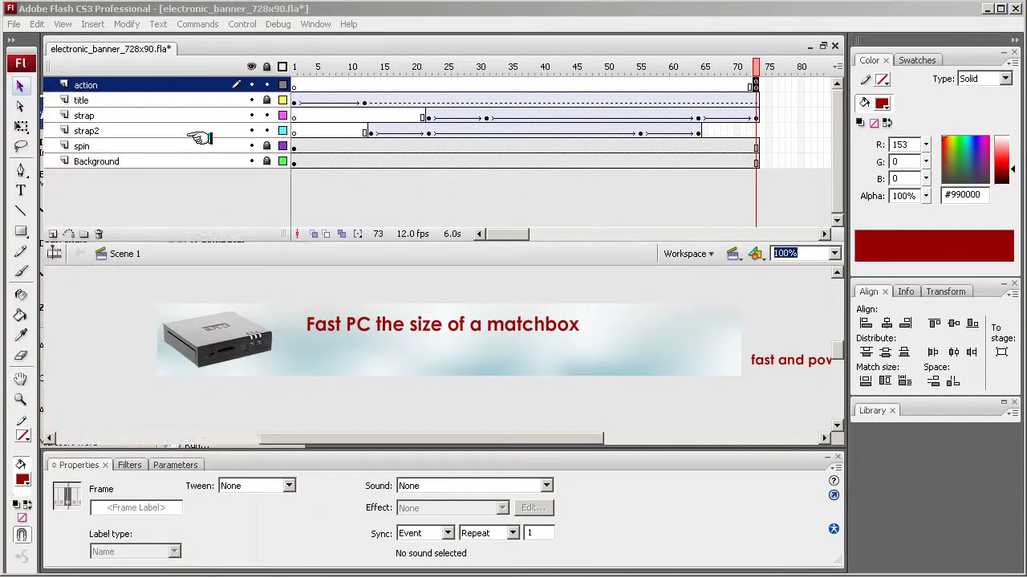
# Browse My Videos > YOU_TUBE > FLASH_LESSONS > electronics and open electronic_banner_728x90.swf.
pyautogui.doubleClick(512, 290)
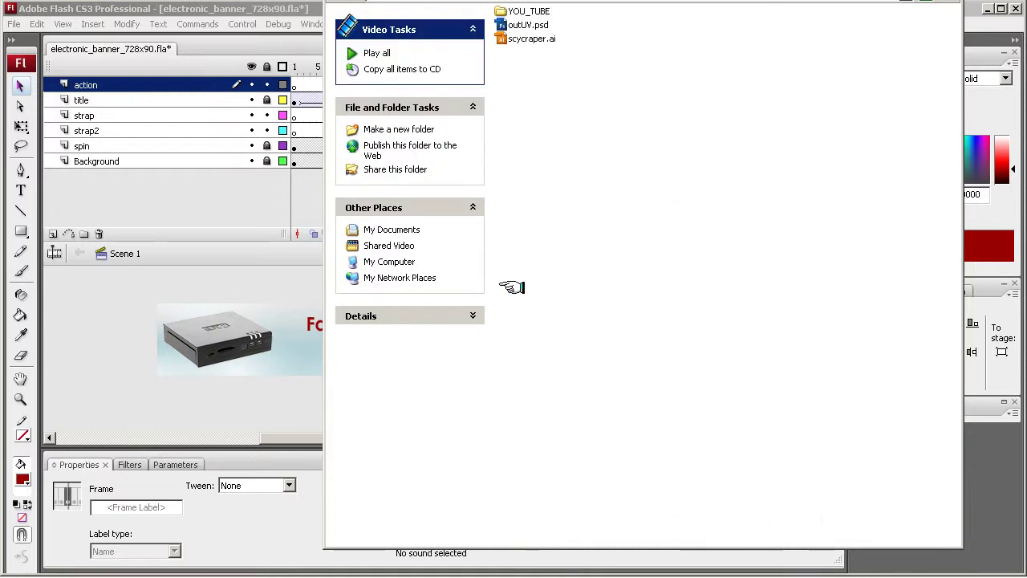
pyautogui.doubleClick(505, 11)
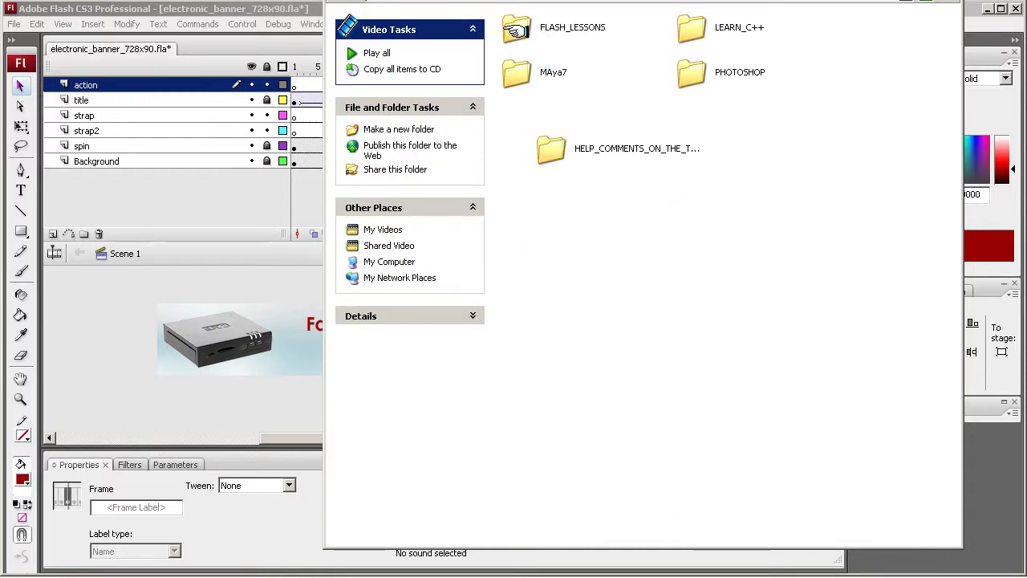
pyautogui.doubleClick(518, 27)
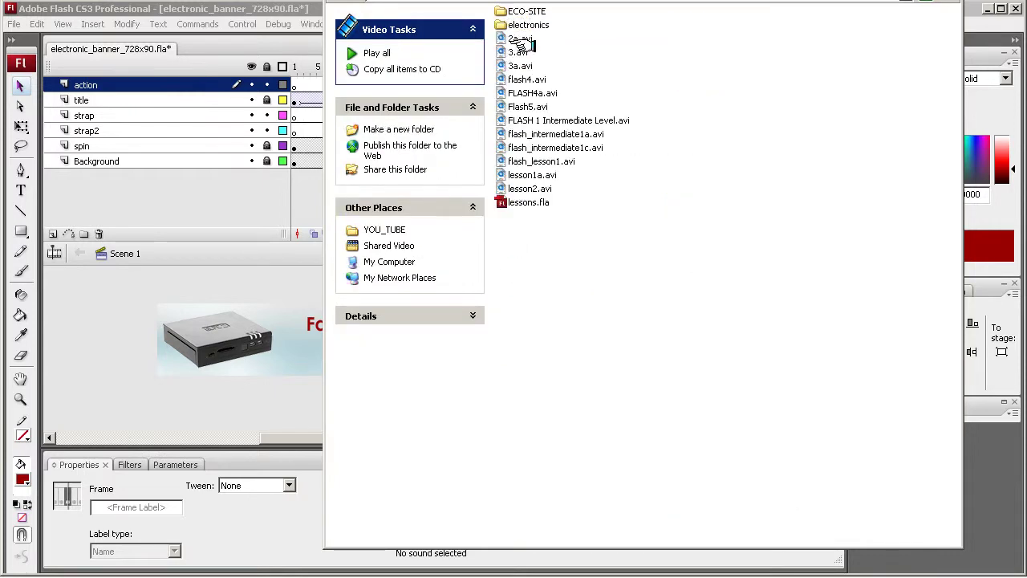
pyautogui.doubleClick(515, 30)
pyautogui.click(522, 72)
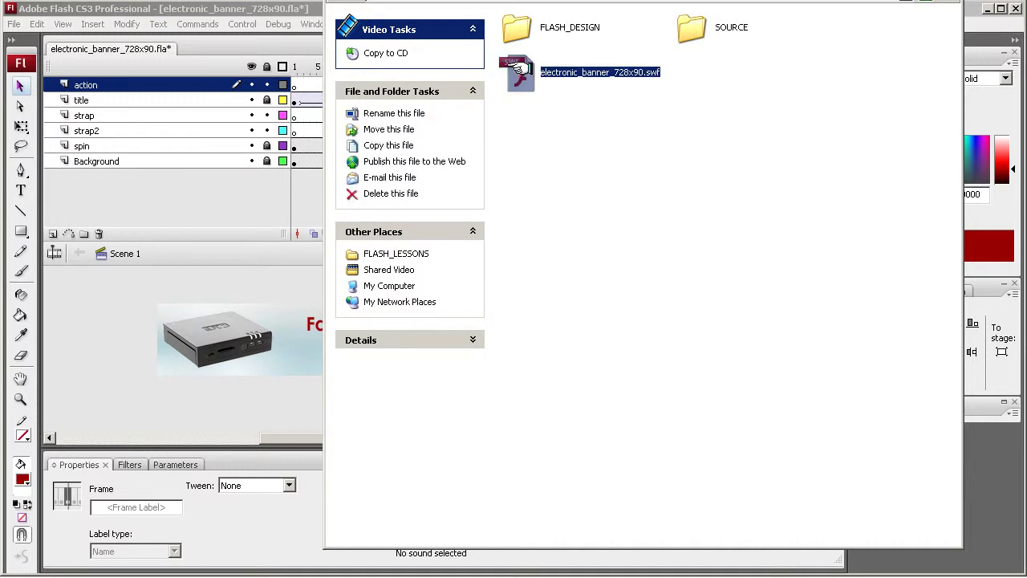
pyautogui.doubleClick(522, 72)
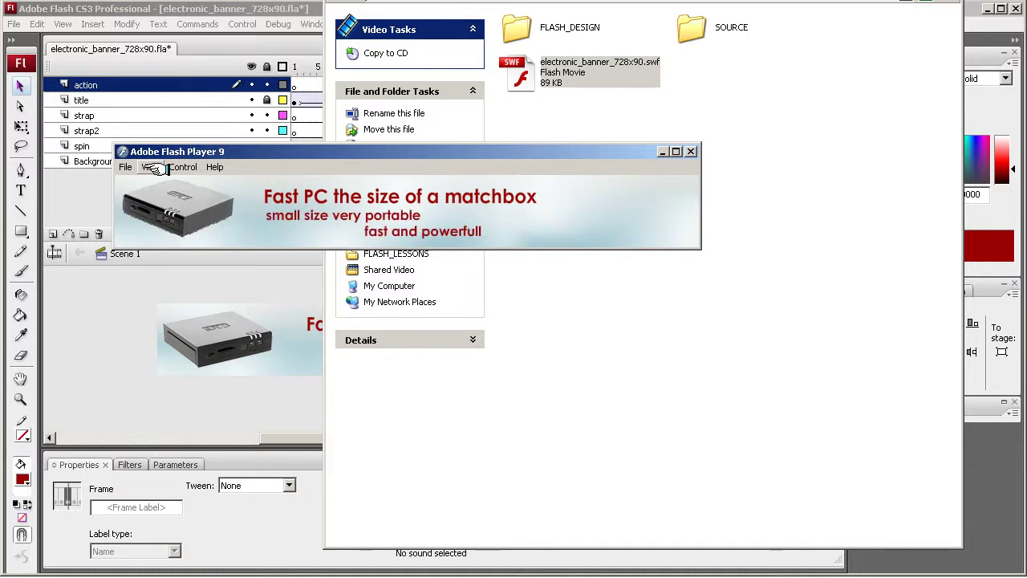
# Rewind and replay the banner from the Control menu, then close Flash Player.
pyautogui.click(152, 167)
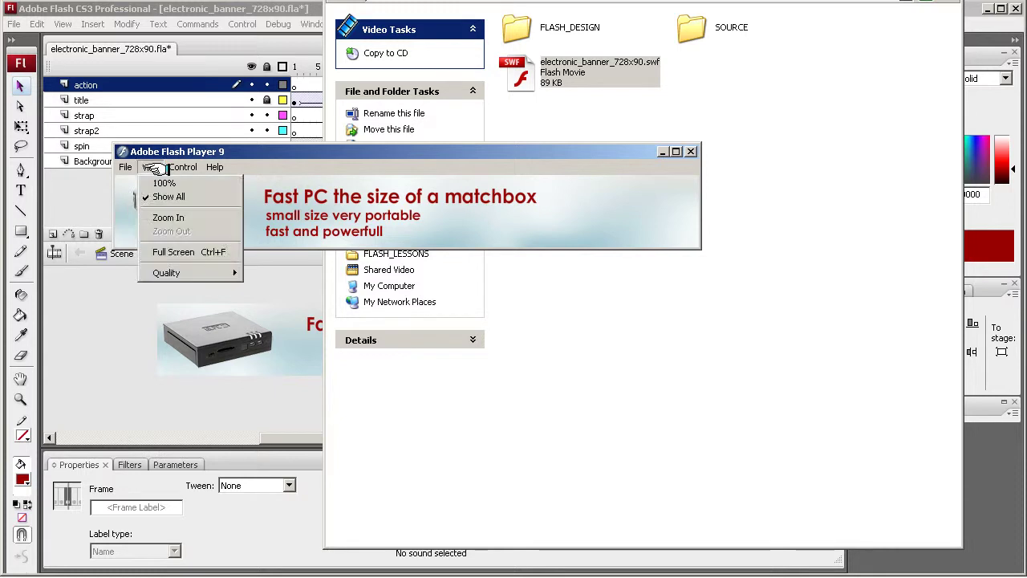
pyautogui.moveTo(184, 167)
pyautogui.click(192, 198)
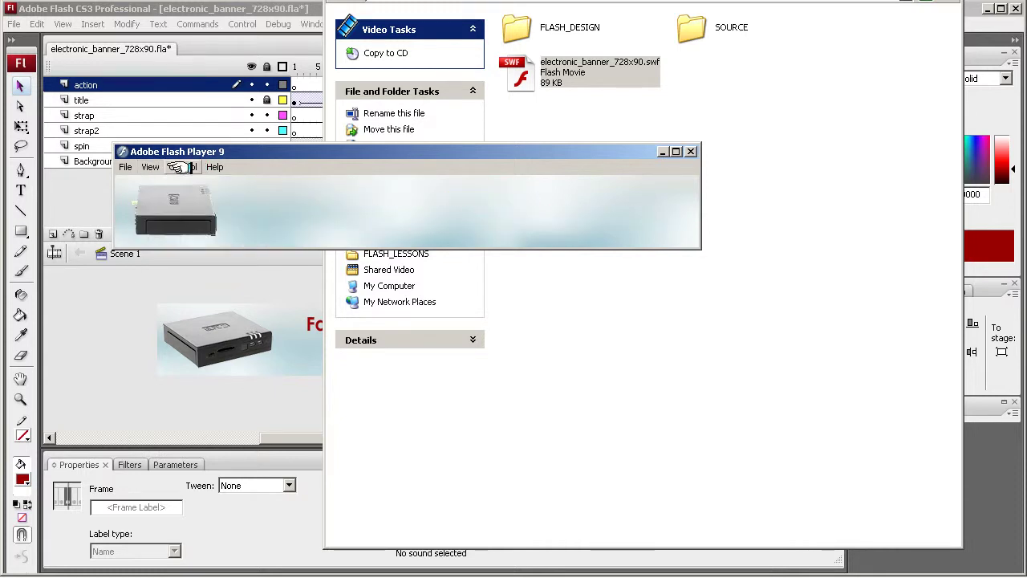
pyautogui.click(183, 167)
pyautogui.click(188, 183)
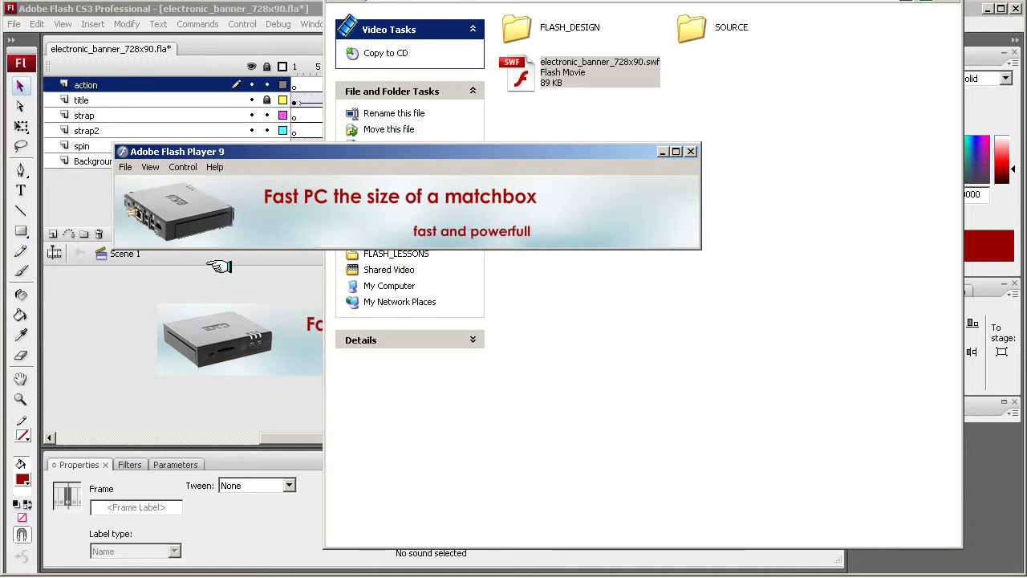
pyautogui.moveTo(303, 153); pyautogui.dragTo(315, 247)
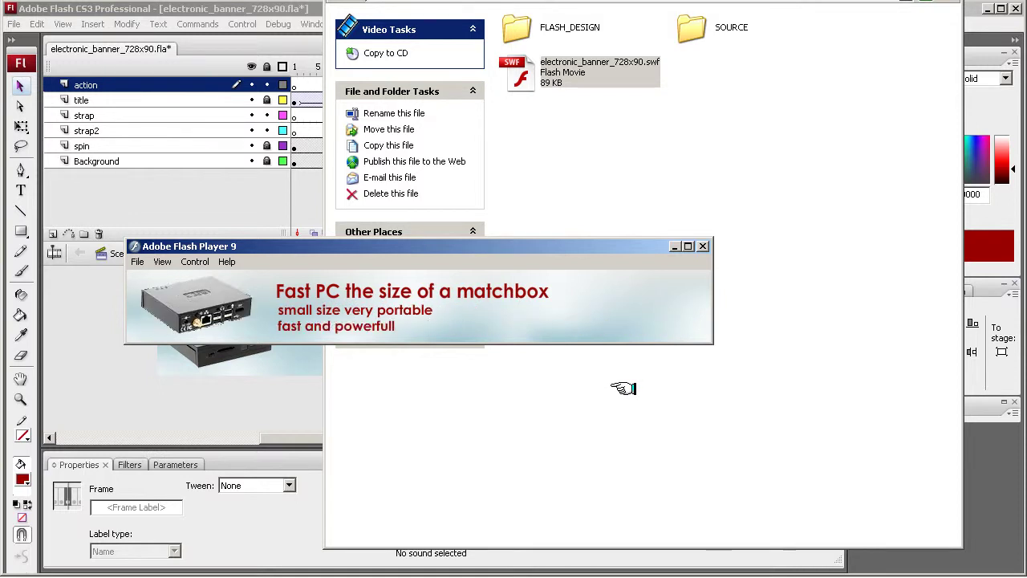
pyautogui.click(705, 247)
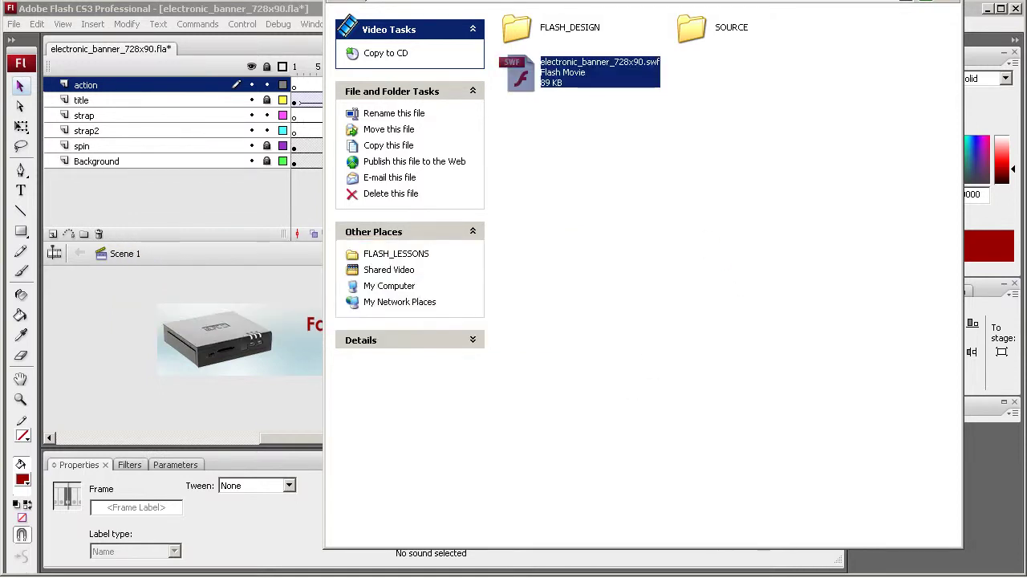